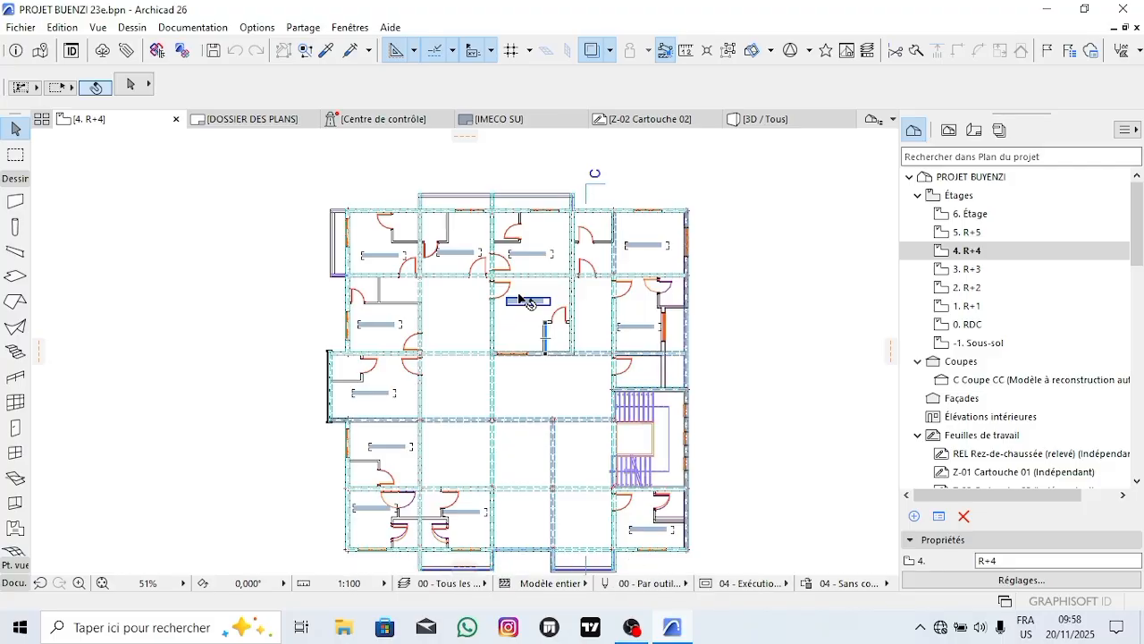
Examine the dimensioned floor plans in the DOSSIER DES PLANS layout and return to the R+4 plan.
left_click(249, 119)
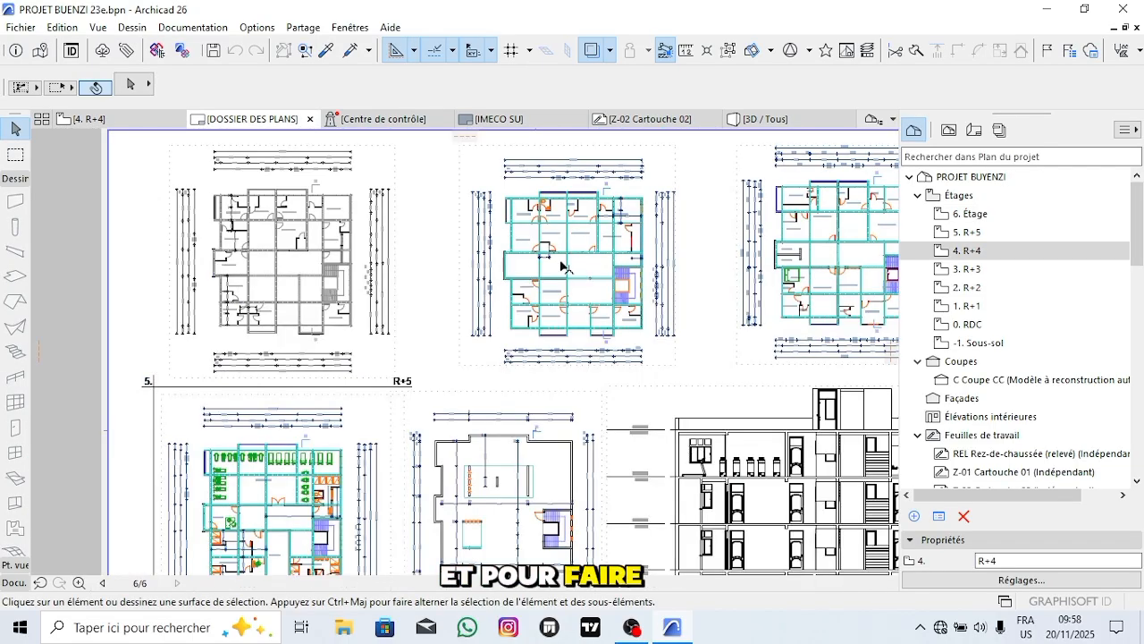
scroll(561, 266, "up", 5)
scroll(614, 258, "down", 3)
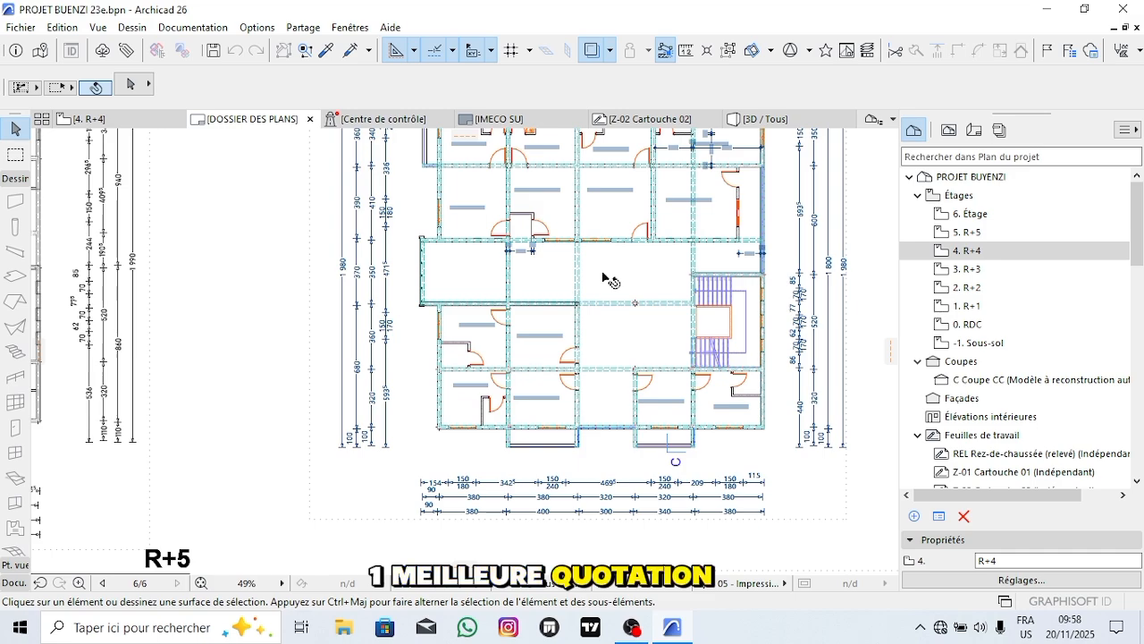
left_click(90, 118)
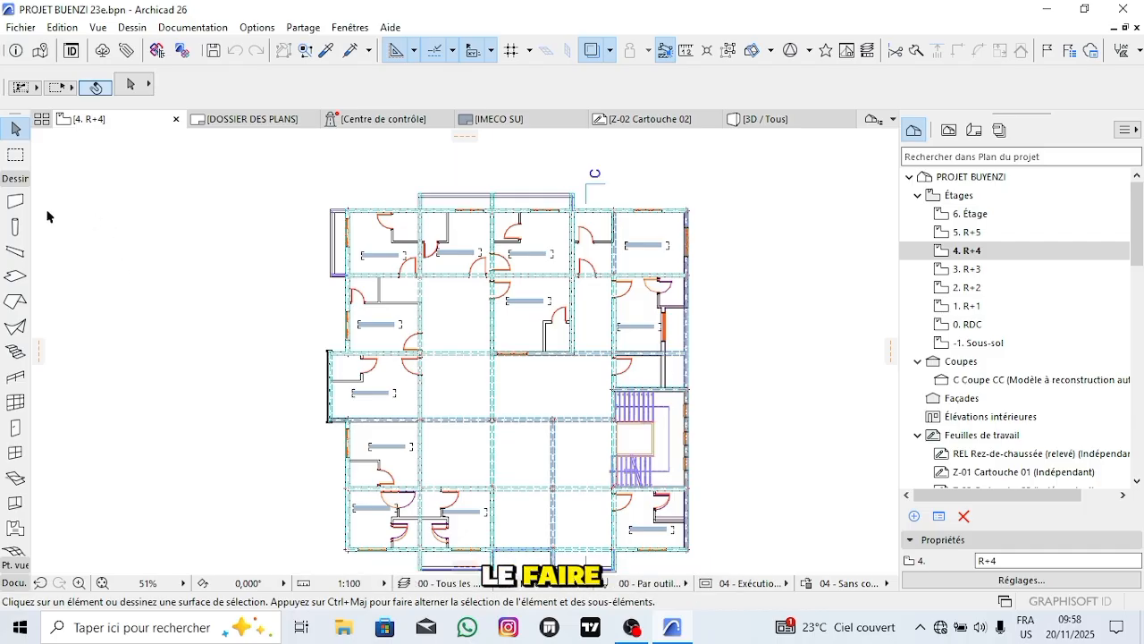
Activate the Wall tool on the R+4 plan.
left_click(16, 203)
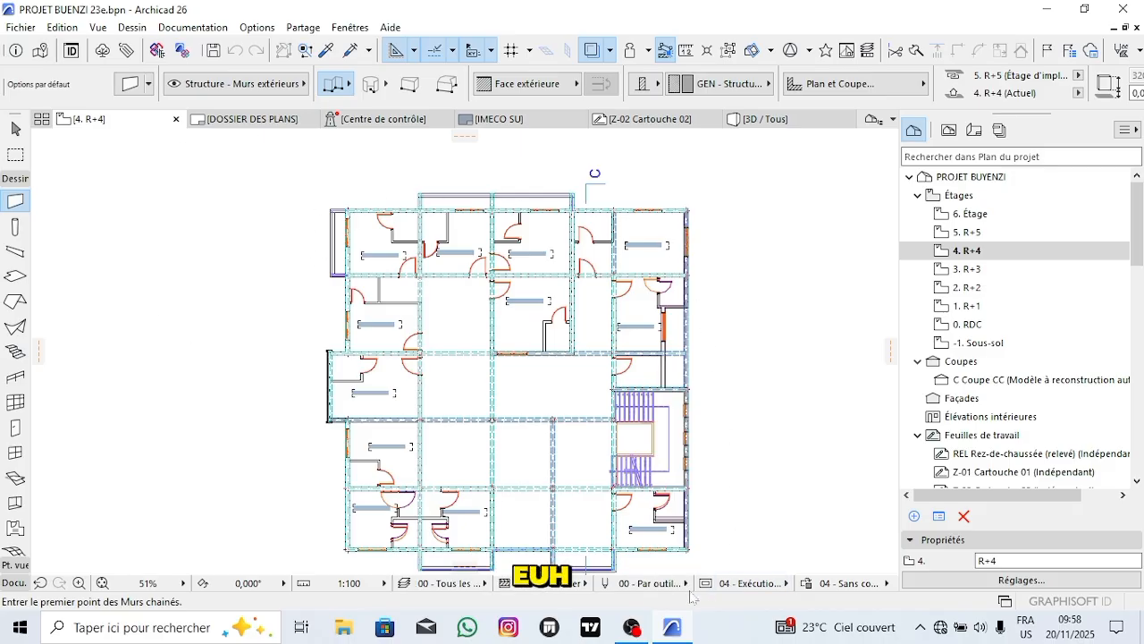
middle_click_drag(554, 548, 556, 508)
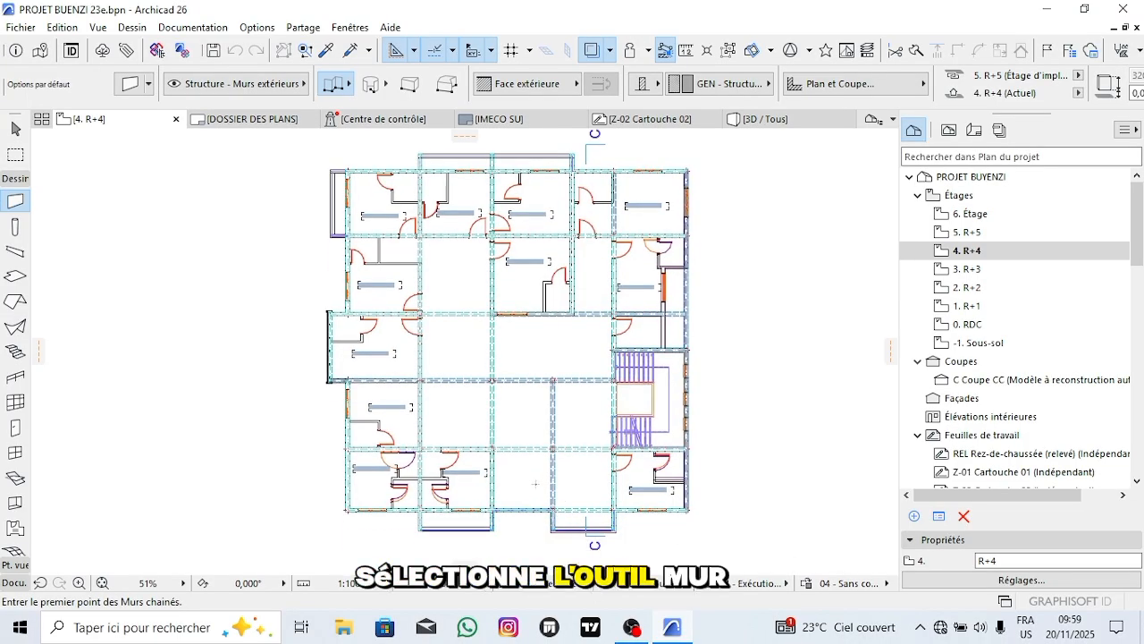
left_click(192, 27)
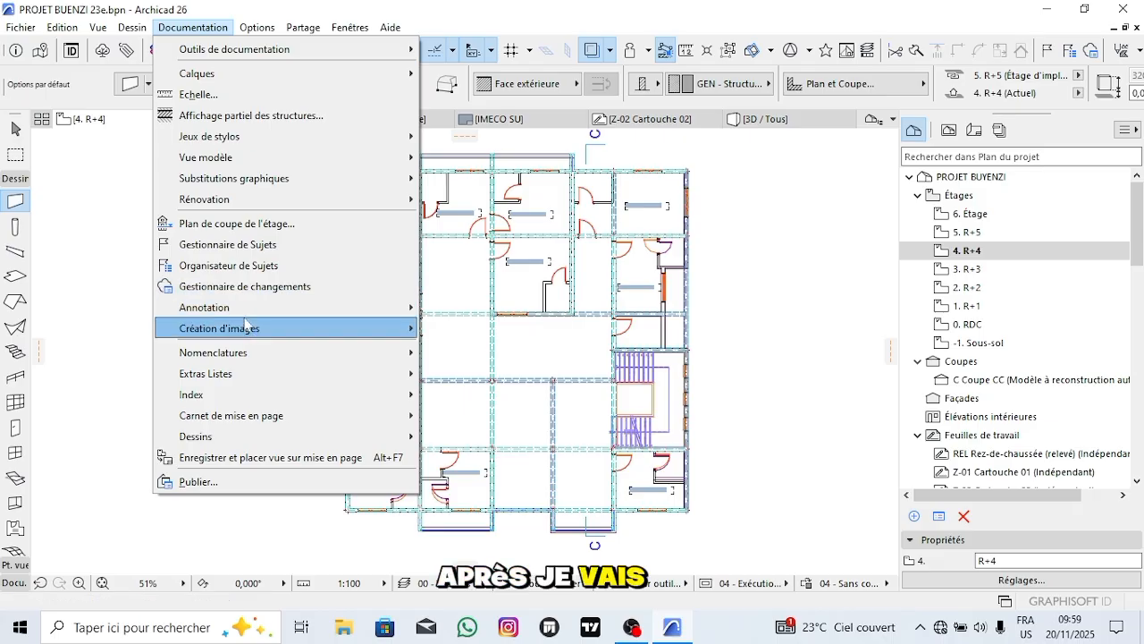
mouse_move(269, 307)
mouse_move(570, 363)
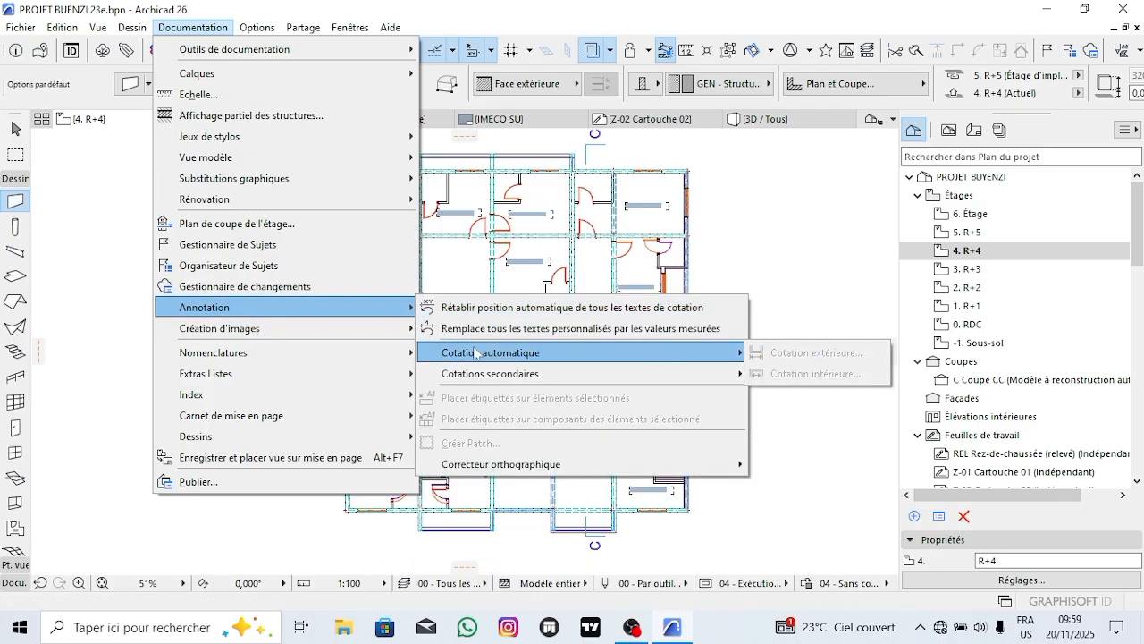
left_click(105, 254)
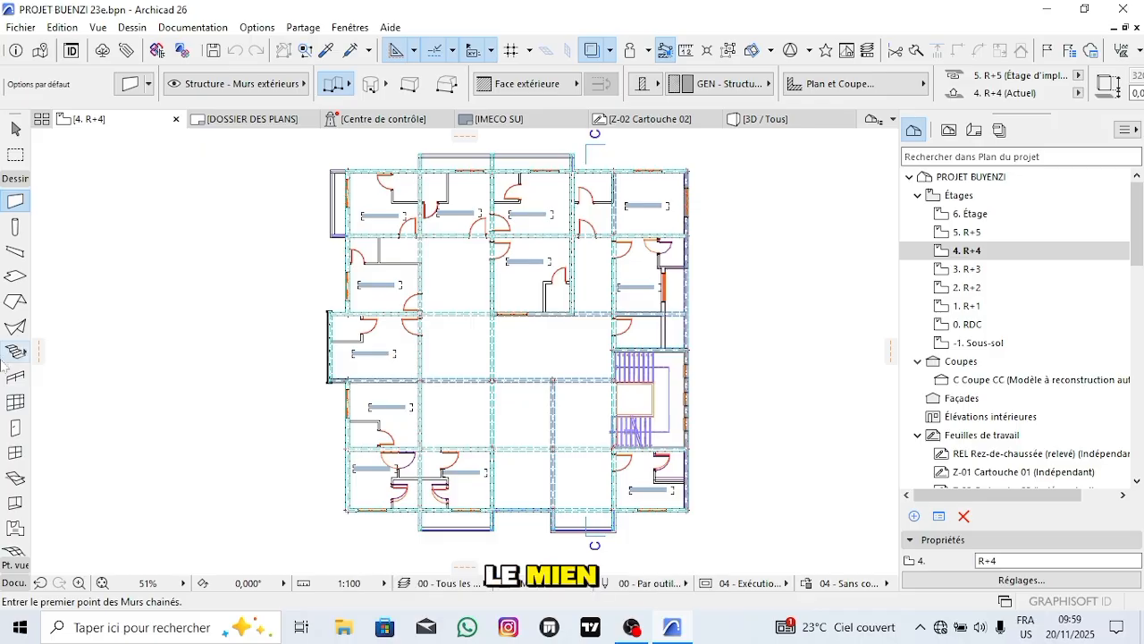
Select all walls of the R+4 storey and open the automatic exterior dimensioning settings.
key("ctrl+a")
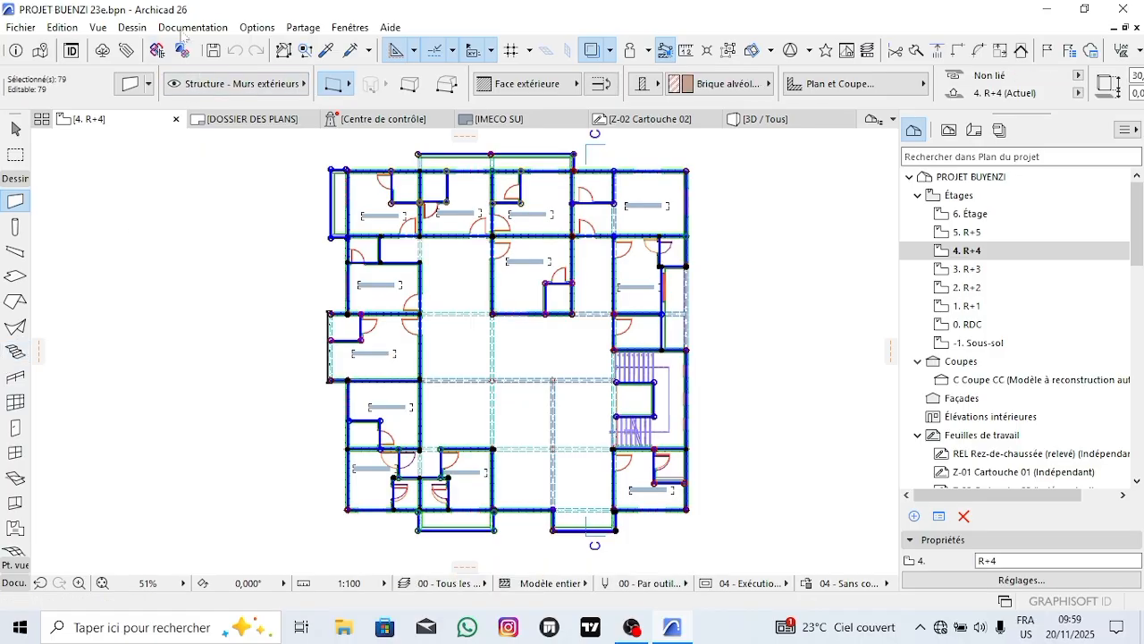
left_click(195, 27)
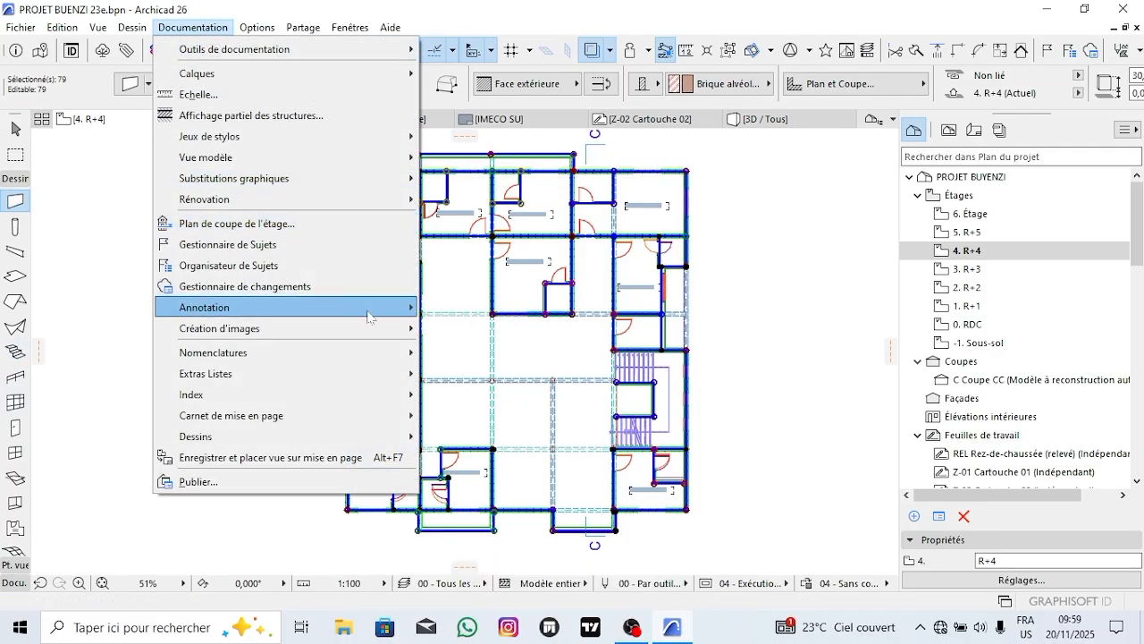
mouse_move(384, 307)
mouse_move(500, 352)
left_click(795, 352)
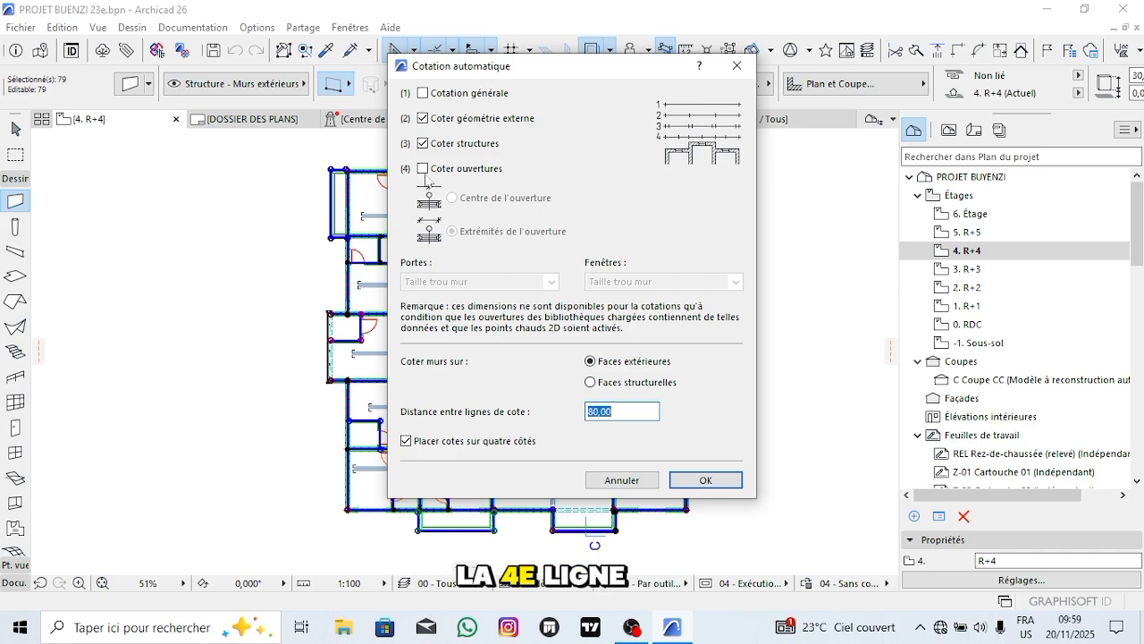
Enable Cotation générale and Coter ouvertures, measured at Extrémités de l'ouverture, and accept the automatic dimensioning settings.
left_click(422, 168)
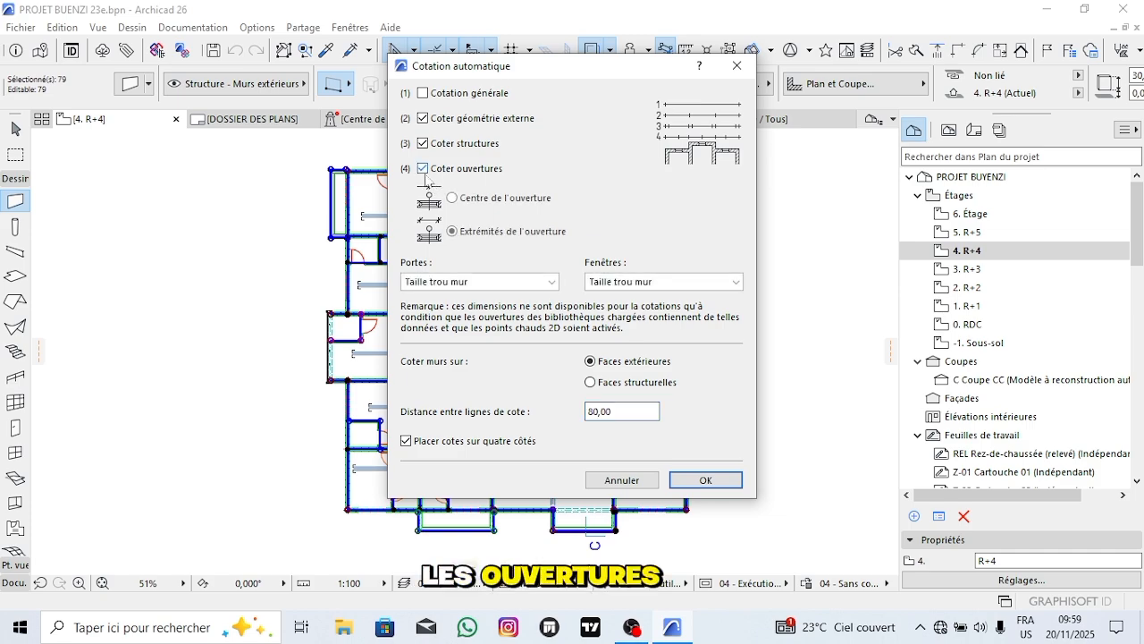
left_click(423, 93)
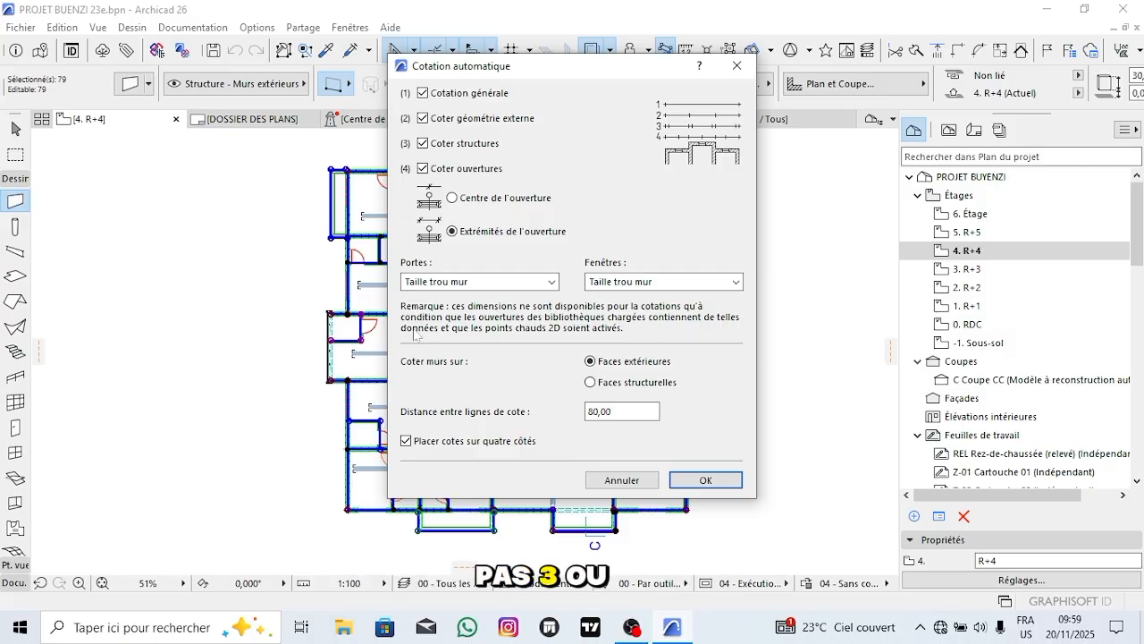
double_click(626, 413)
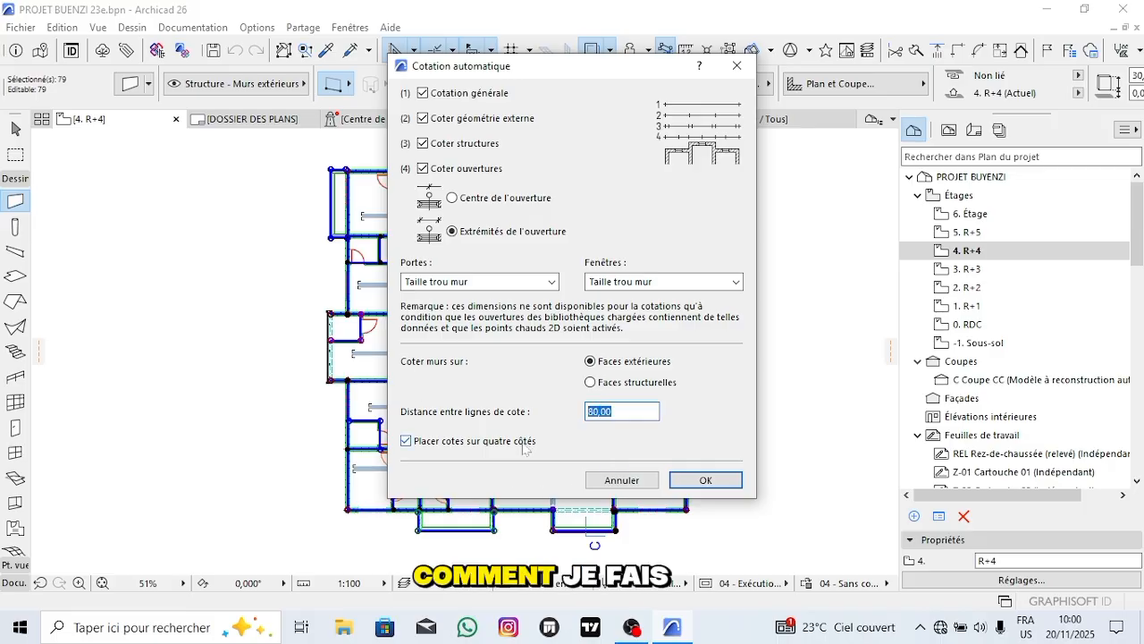
left_click(634, 411)
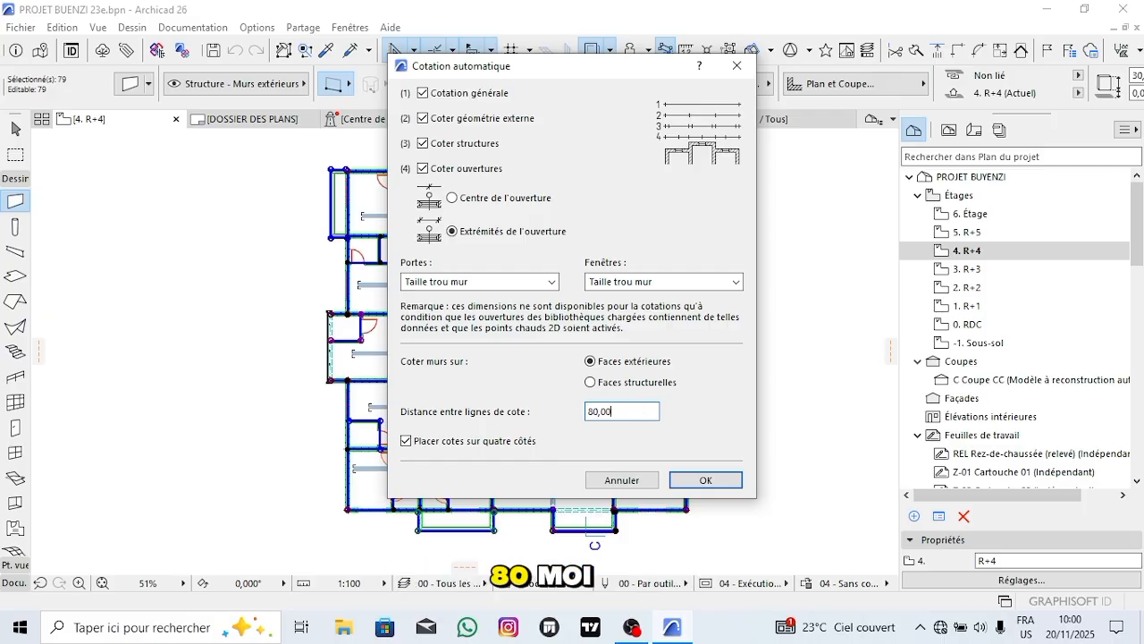
left_click(454, 199)
left_click(453, 198)
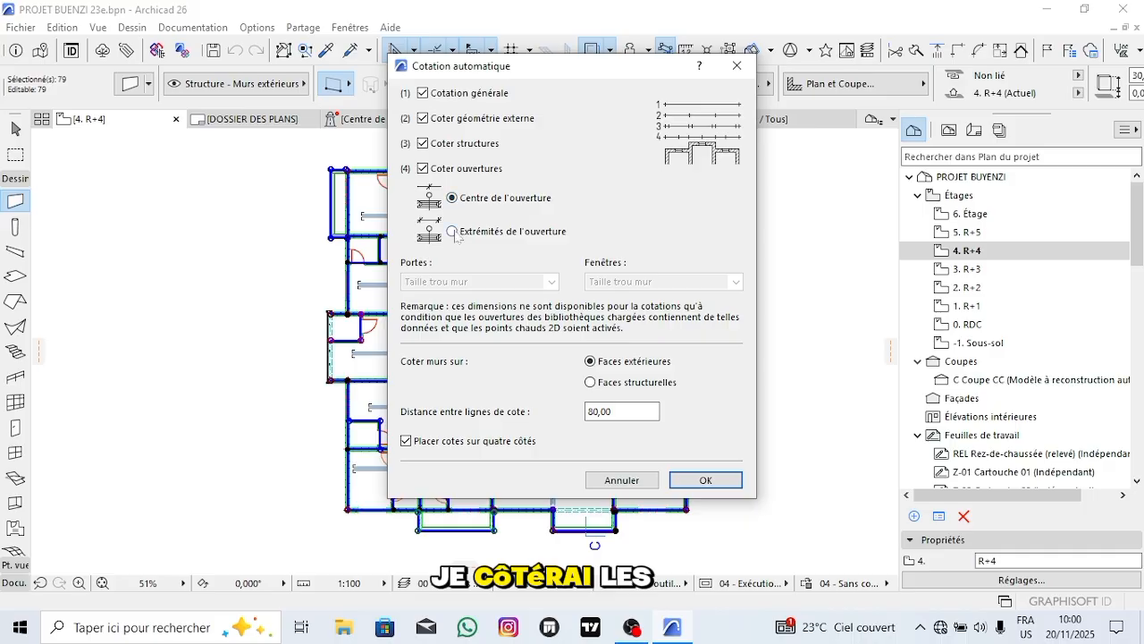
left_click(453, 232)
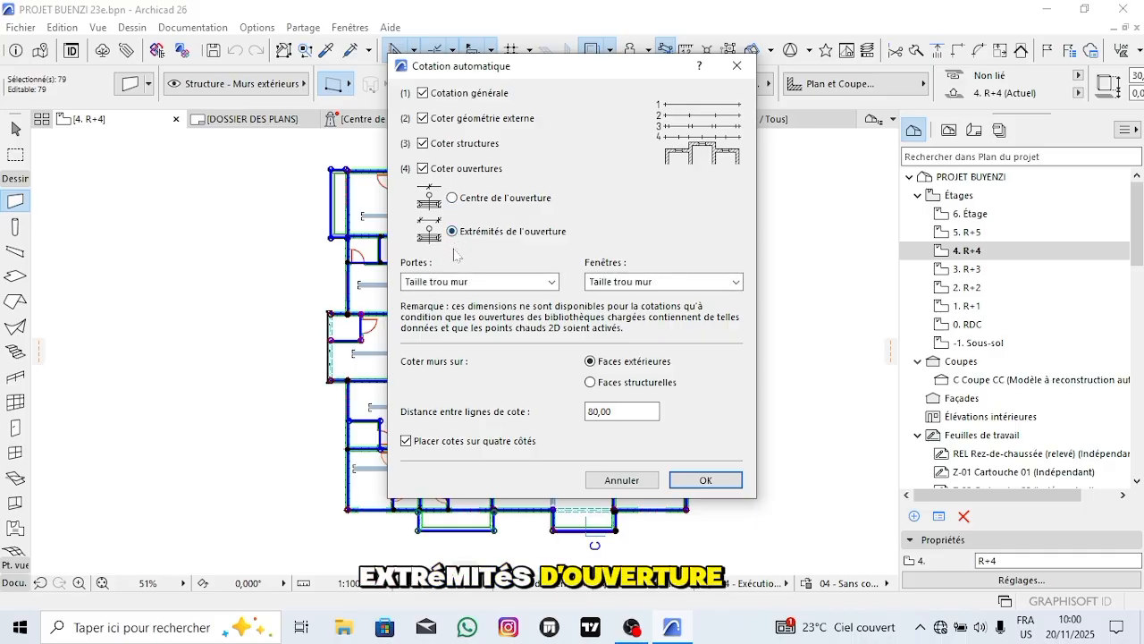
left_click(706, 480)
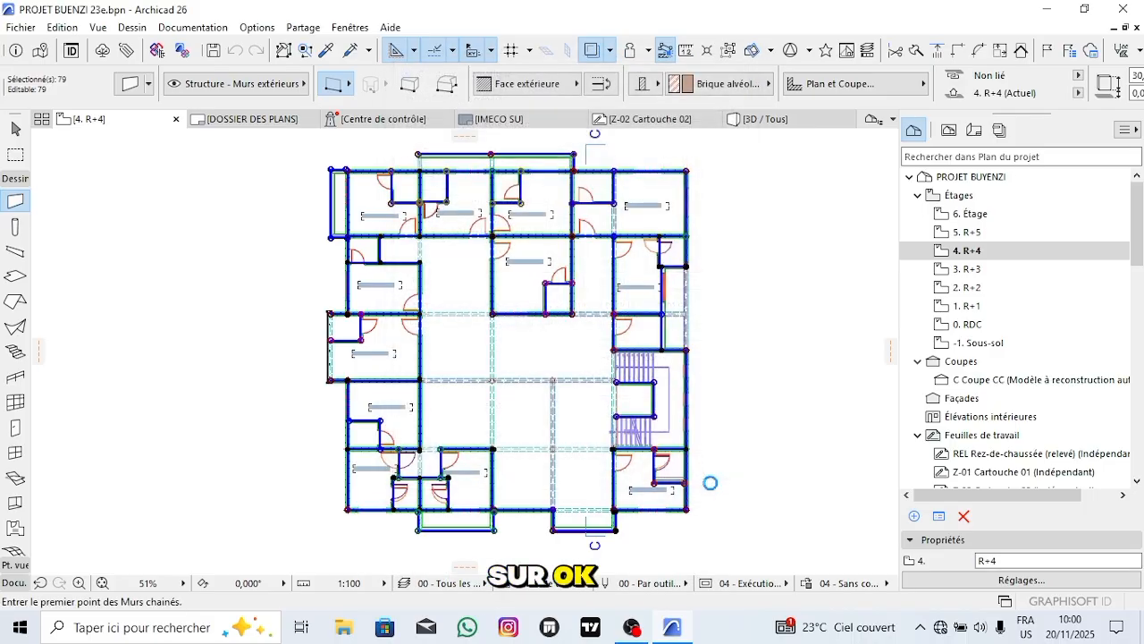
Define a vertical reference direction beside the building's stair side to place the automatic dimension lines around the R+4 plan.
scroll(629, 375, "down", 2)
middle_click_drag(608, 370, 520, 313)
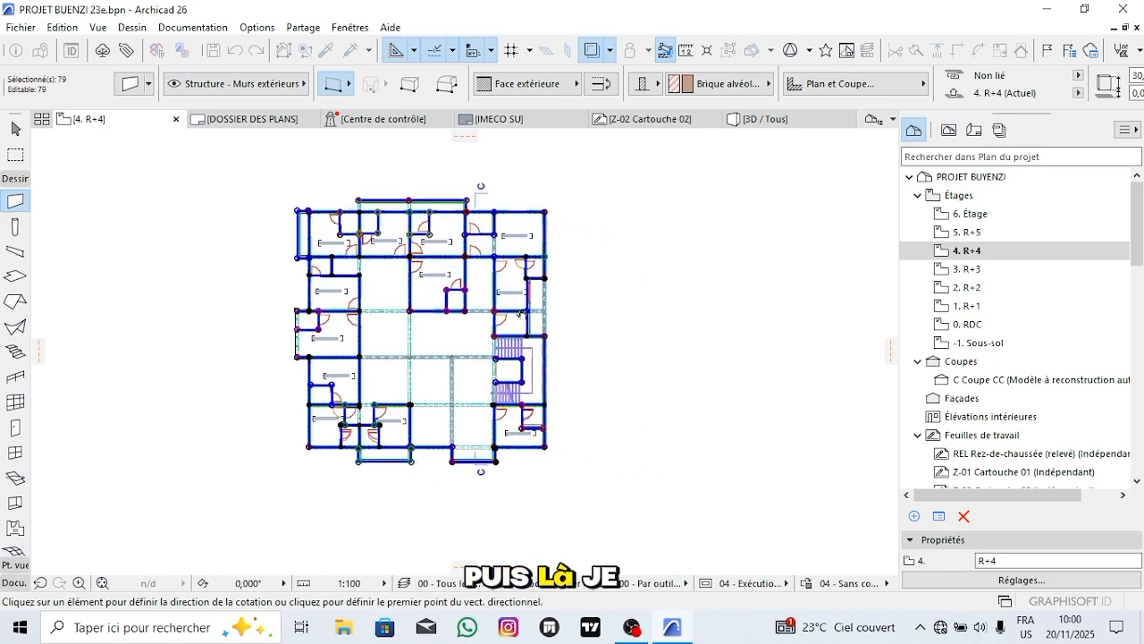
left_click(575, 172)
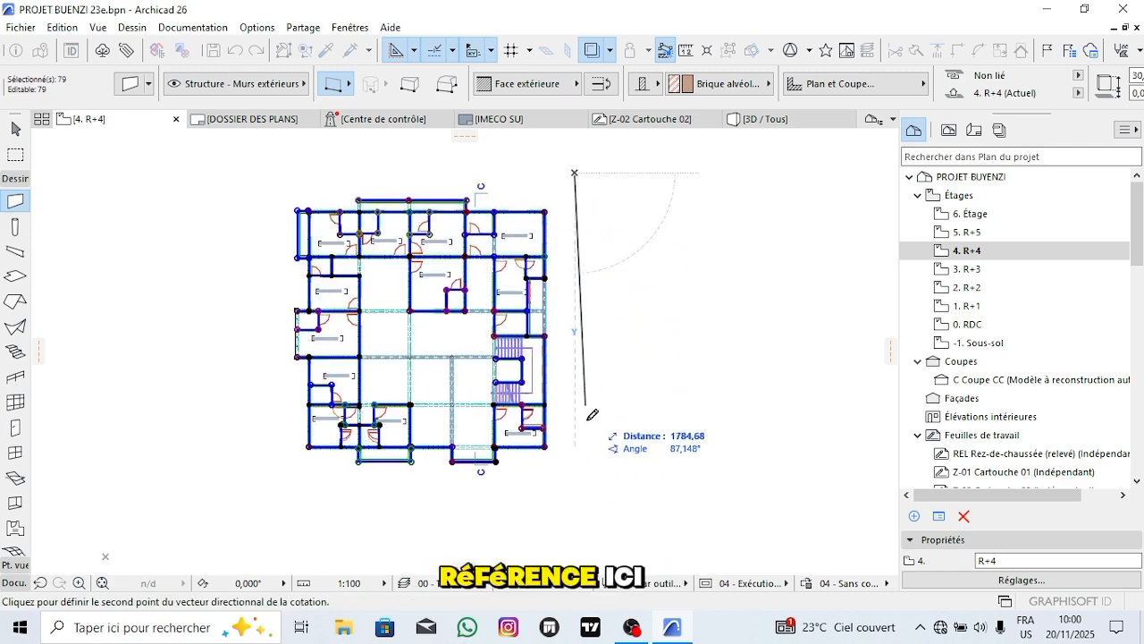
left_click(575, 496)
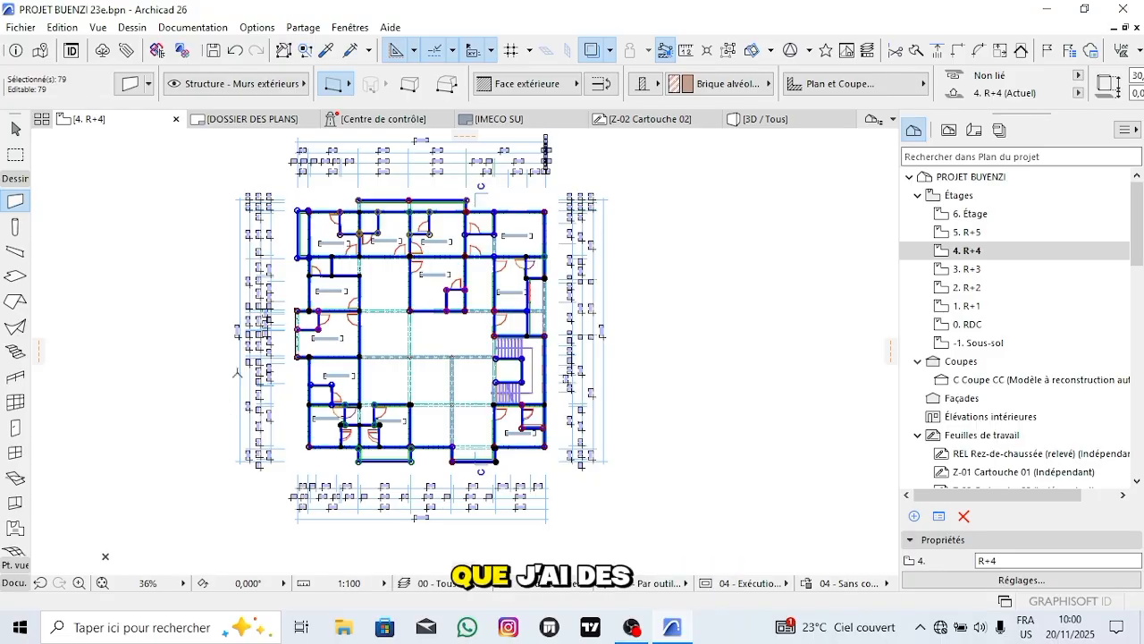
Examine the dimension chains above the building's upper facade, and deselect the walls.
middle_click_drag(548, 170, 559, 259)
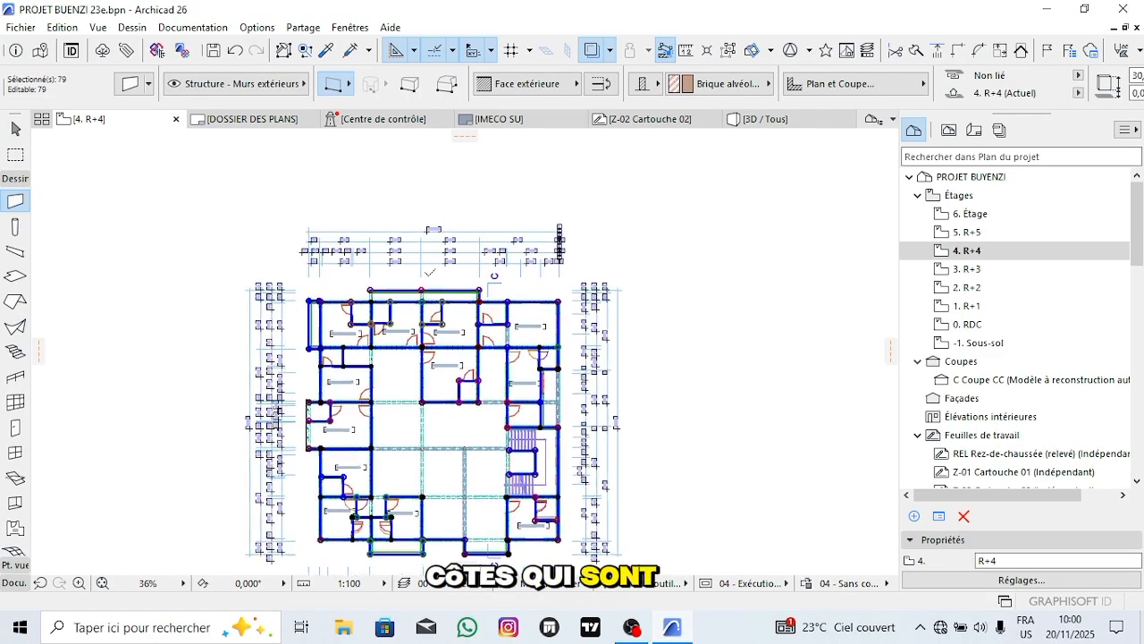
scroll(430, 272, "up", 6)
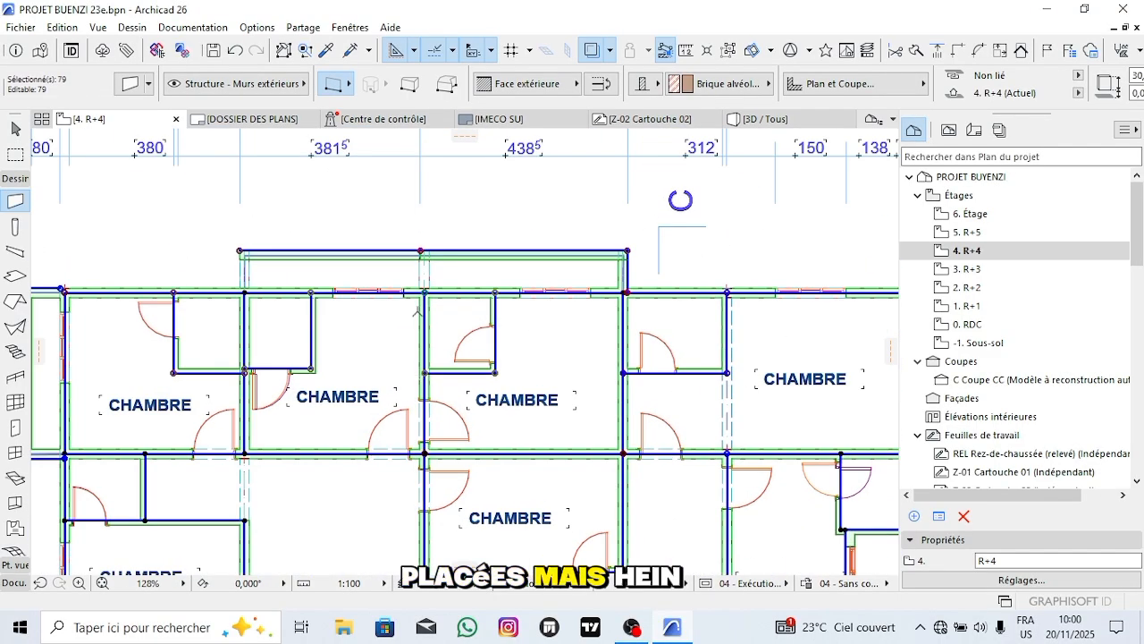
scroll(447, 358, "down", 1)
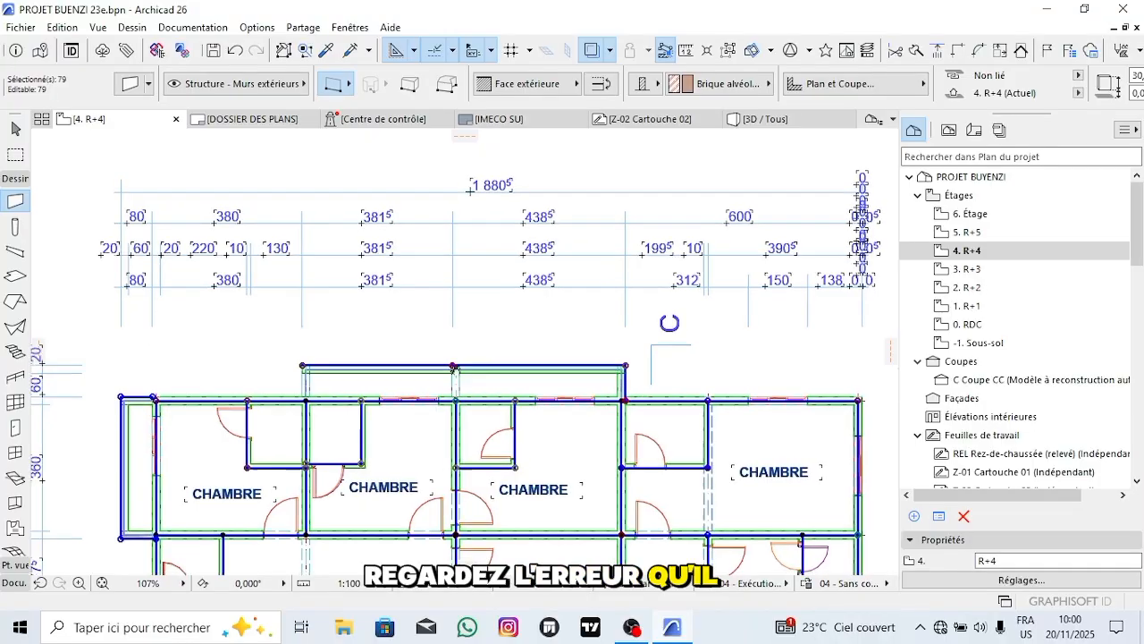
middle_click_drag(454, 368, 514, 319)
key("Escape")
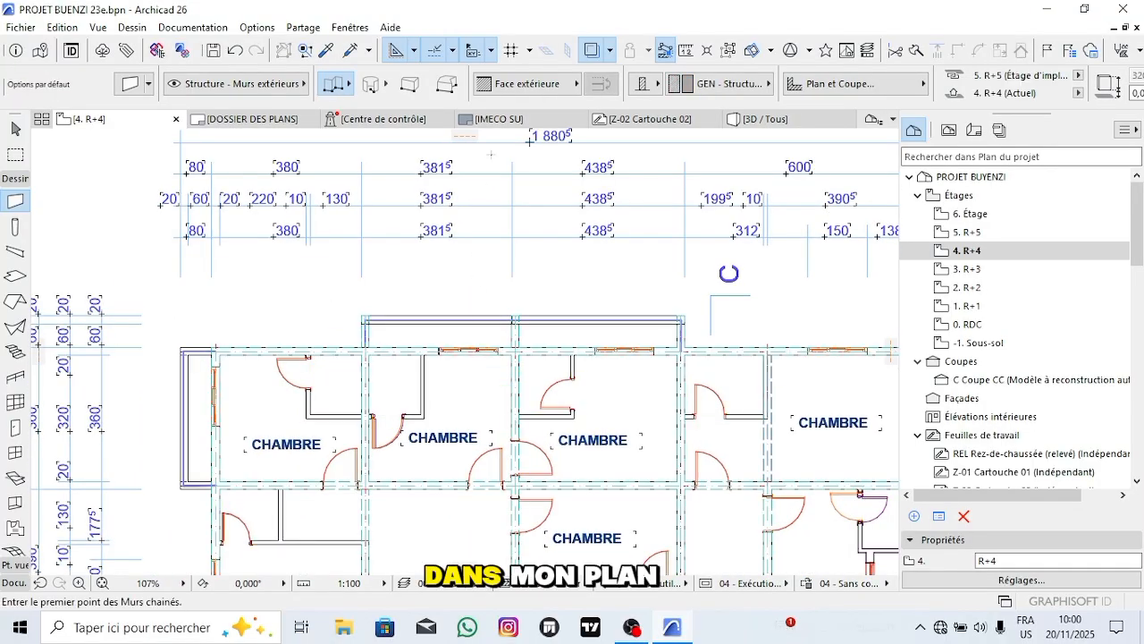
Examine the facade balconies in the 3D view from several angles and return to the R+4 plan.
left_click(764, 119)
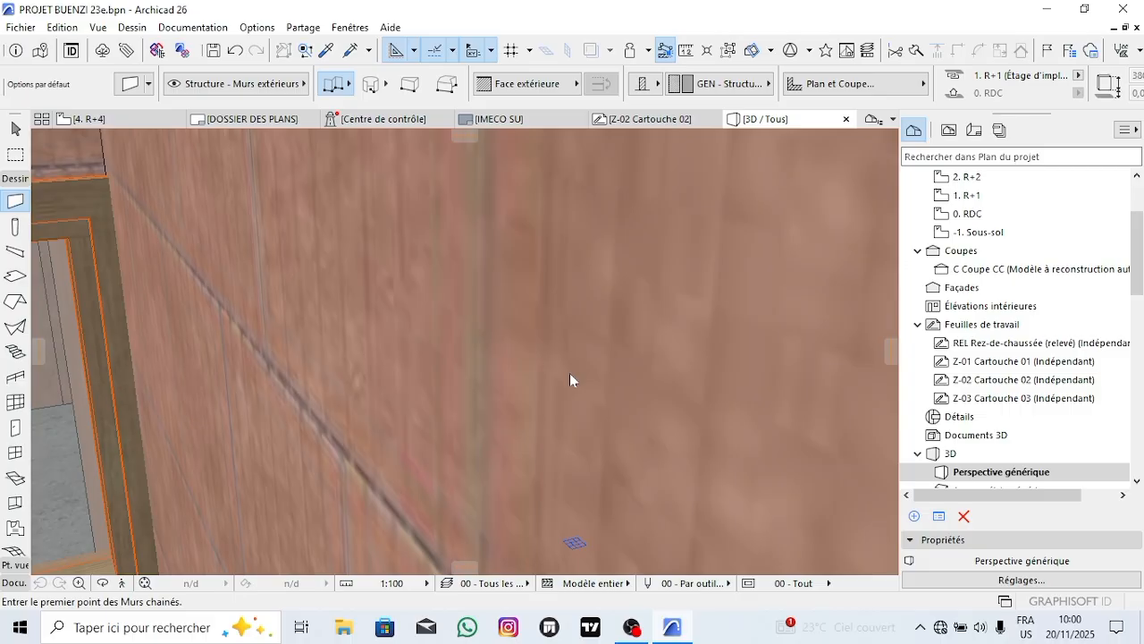
scroll(570, 374, "down", 3)
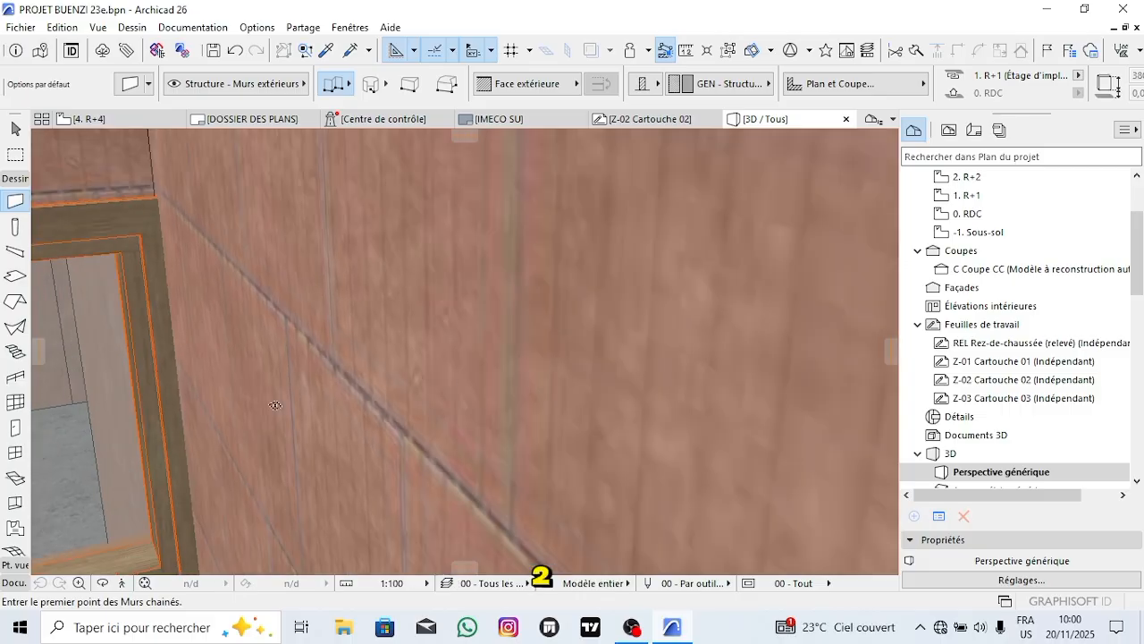
middle_click_drag(569, 374, 455, 261, "shift")
scroll(455, 261, "down", 10)
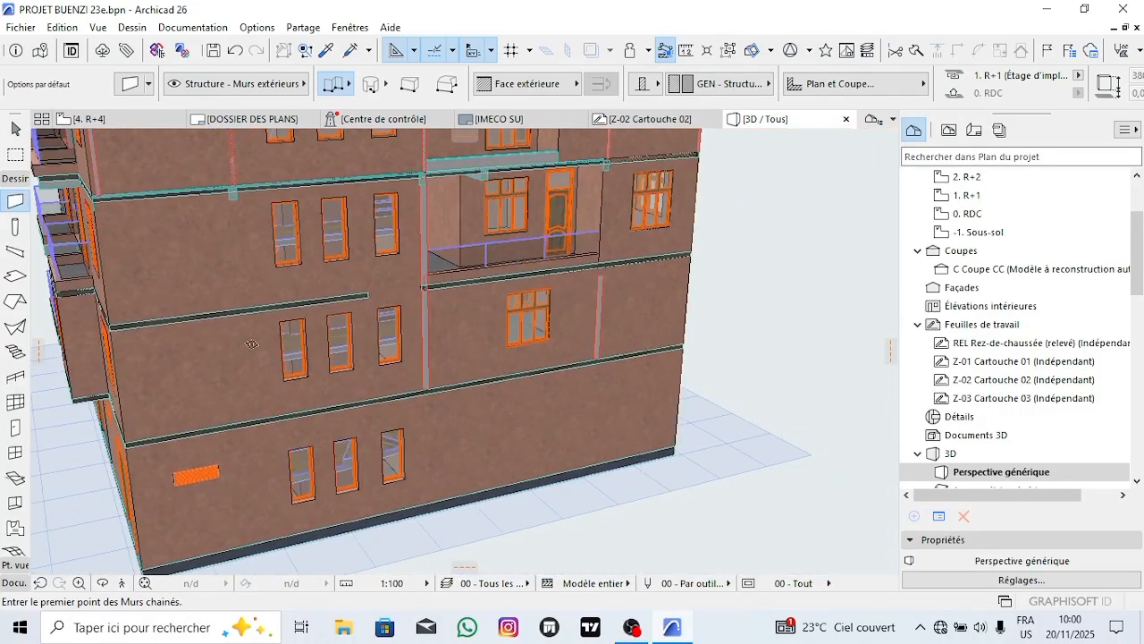
middle_click_drag(626, 243, 330, 257, "shift")
middle_click_drag(575, 319, 402, 311, "shift")
scroll(479, 295, "up", 3)
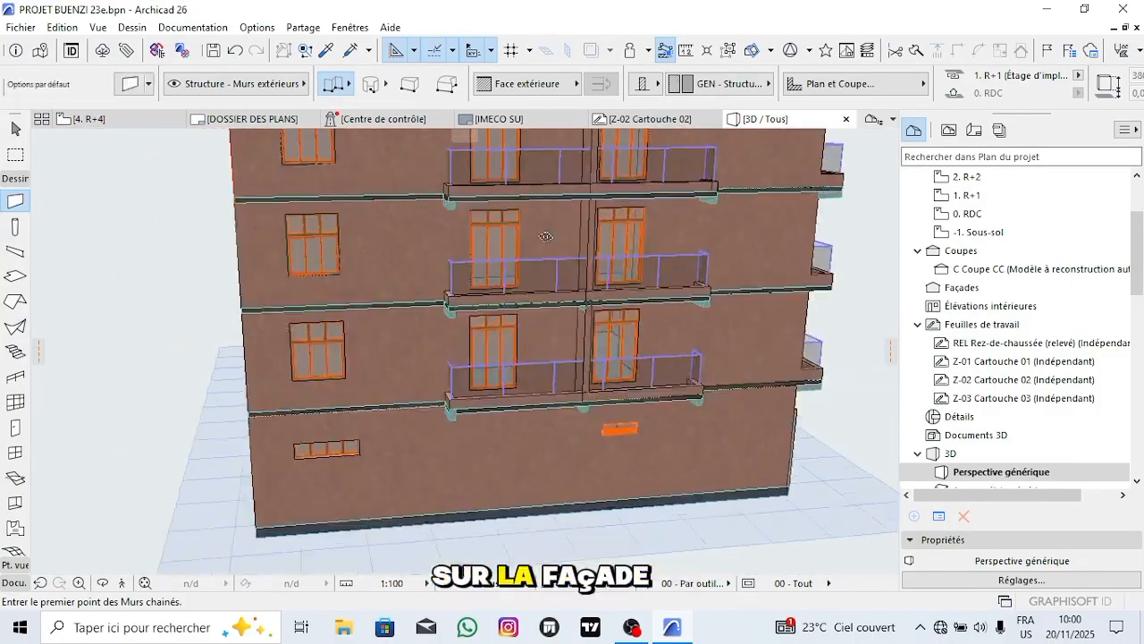
middle_click_drag(475, 297, 522, 323, "shift")
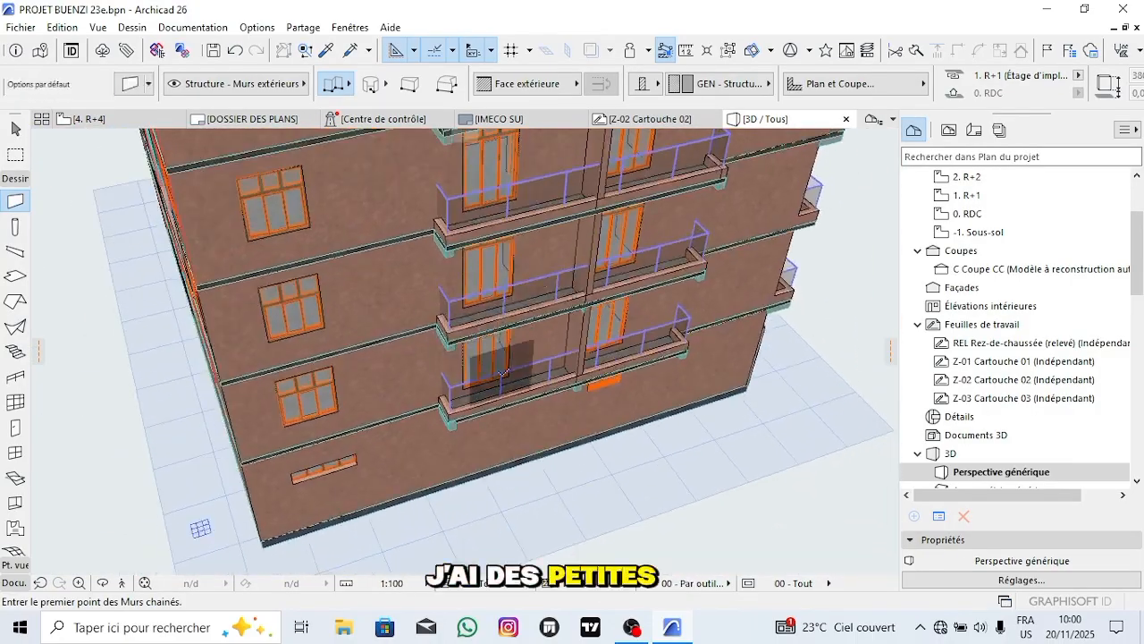
middle_click_drag(501, 370, 508, 284, "shift")
scroll(681, 380, "up", 5)
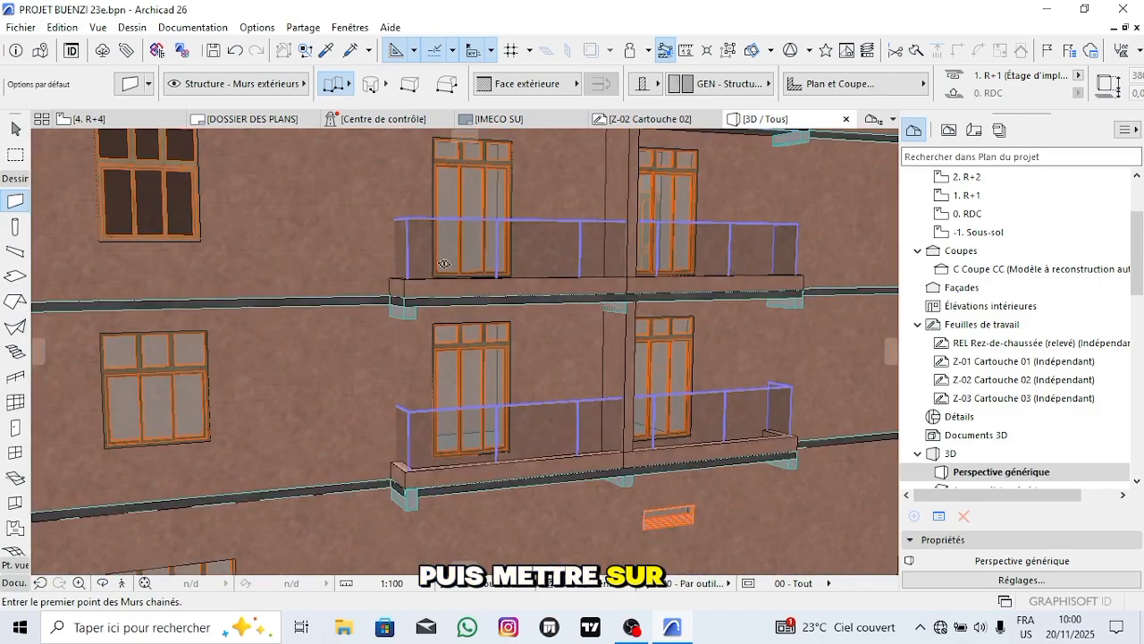
left_click(111, 124)
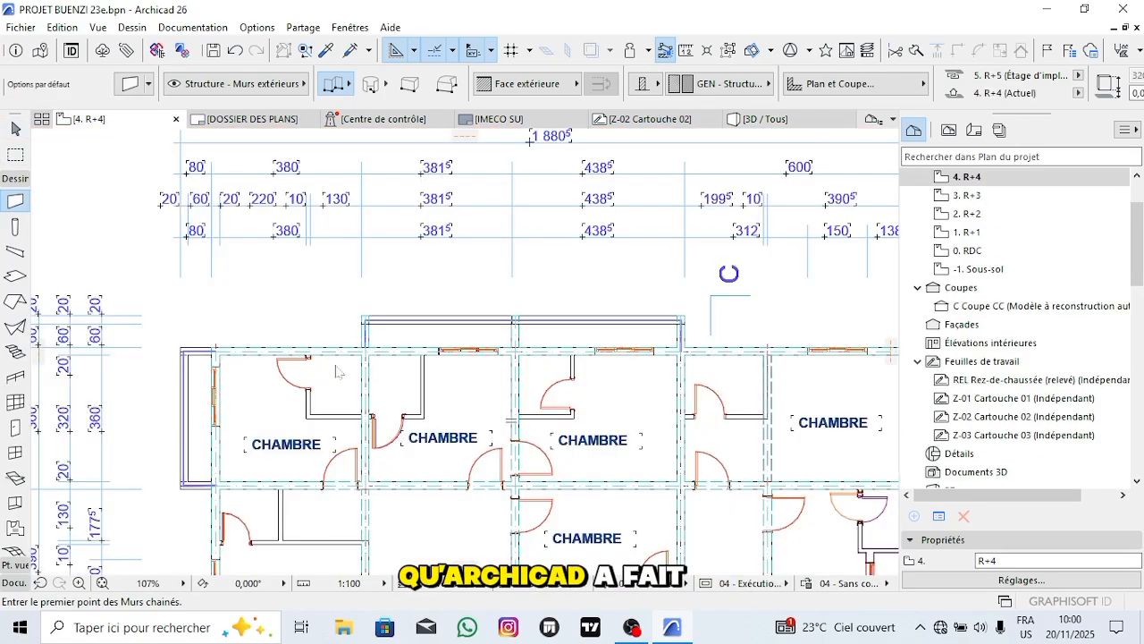
Select all dimension chains on the R+4 plan, apply the first dimension line type, and centre the values within the dimension lines.
scroll(477, 392, "up", 2)
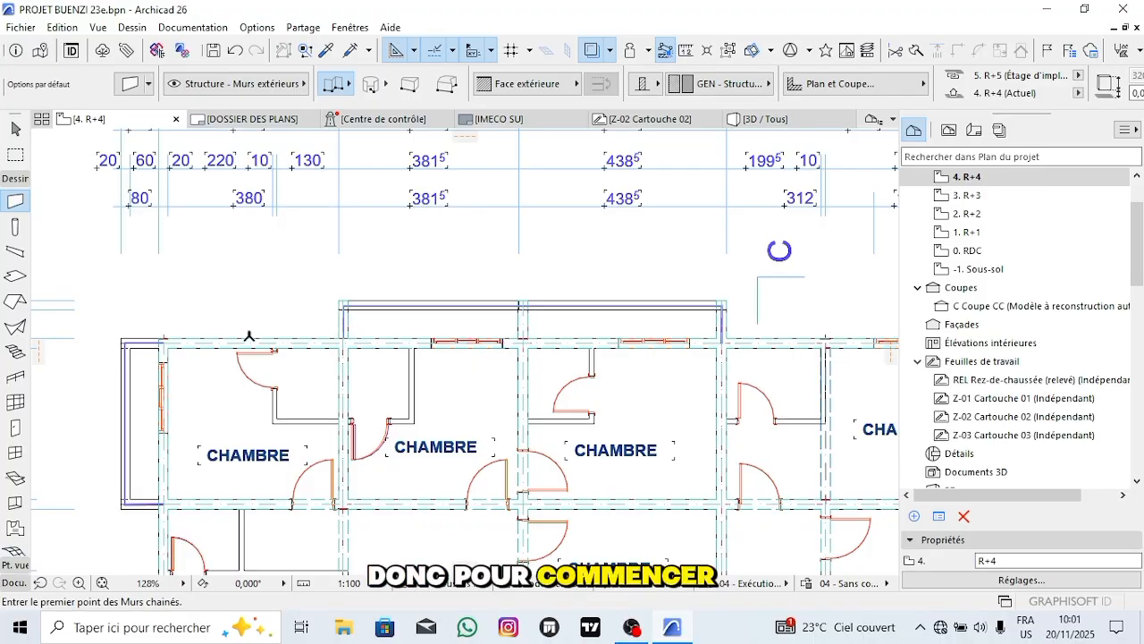
middle_click_drag(228, 295, 313, 302)
scroll(313, 303, "down", 3)
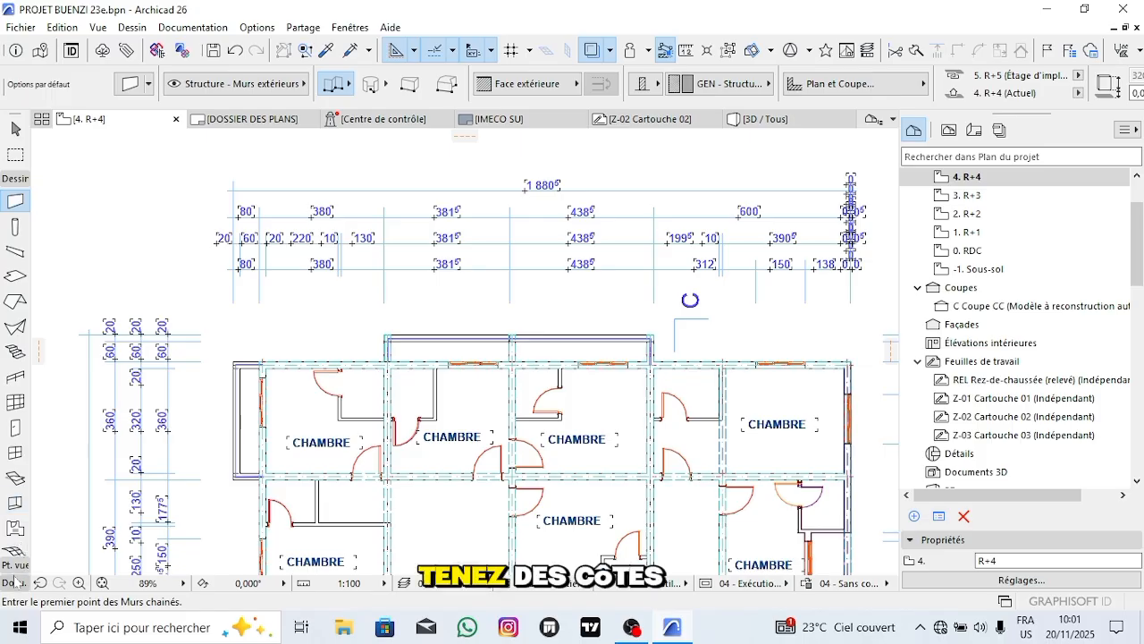
left_click(13, 583)
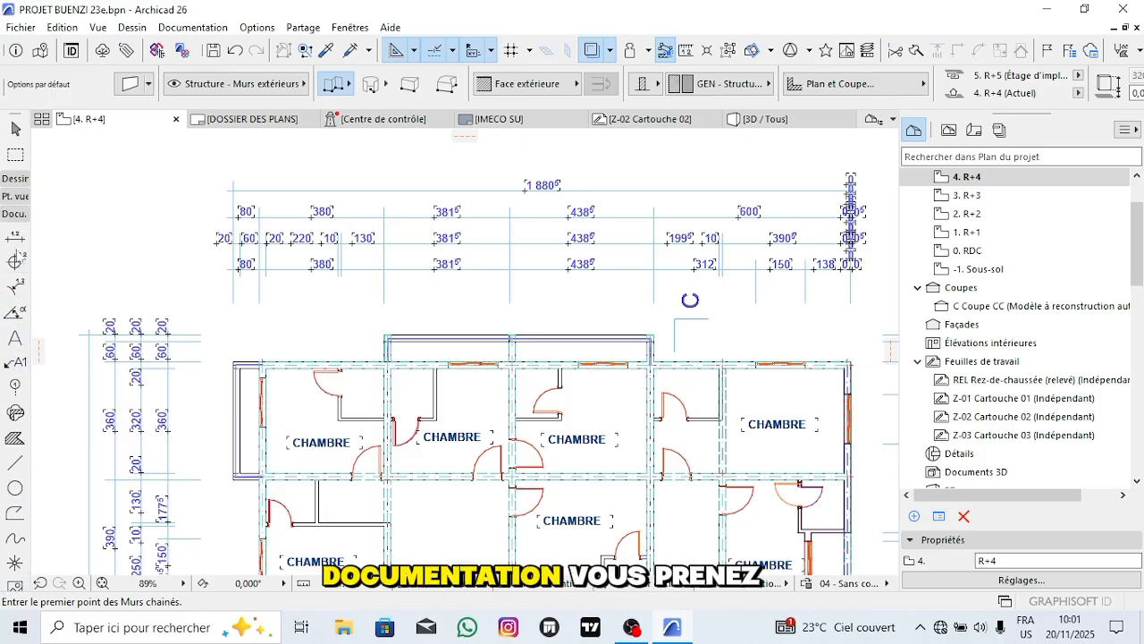
left_click(14, 236)
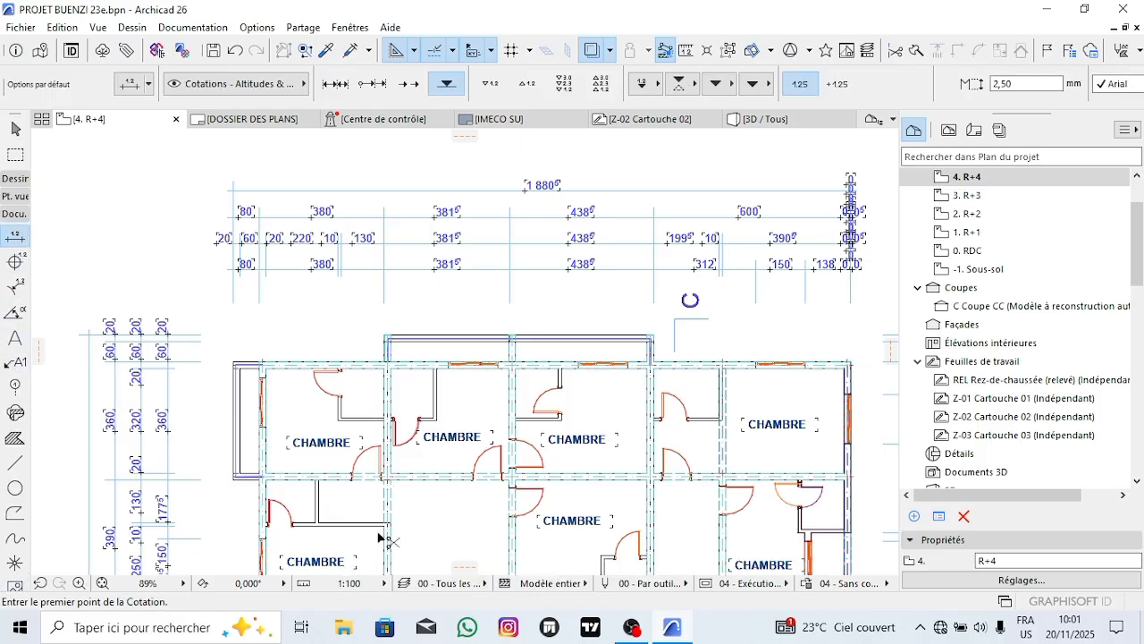
key("ctrl+a")
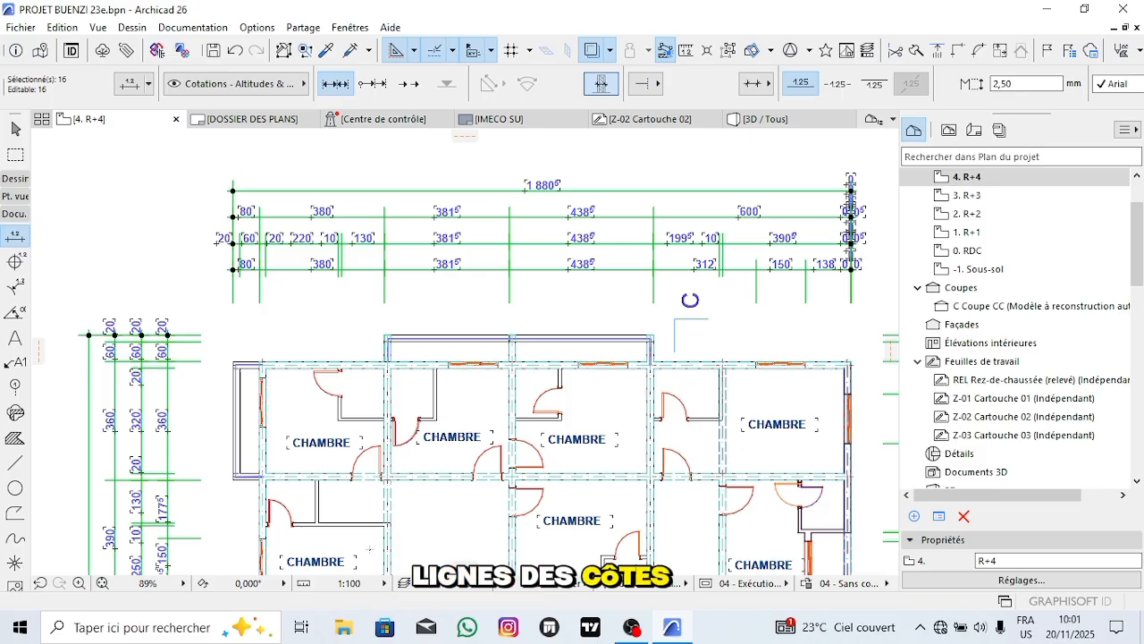
left_click(762, 90)
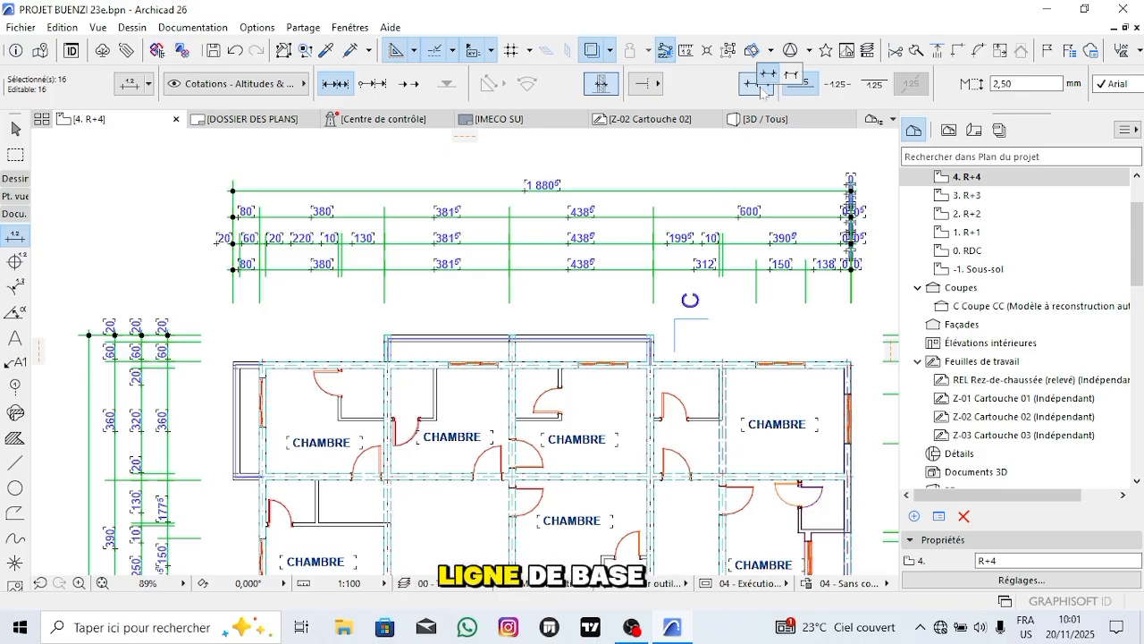
left_click(769, 74)
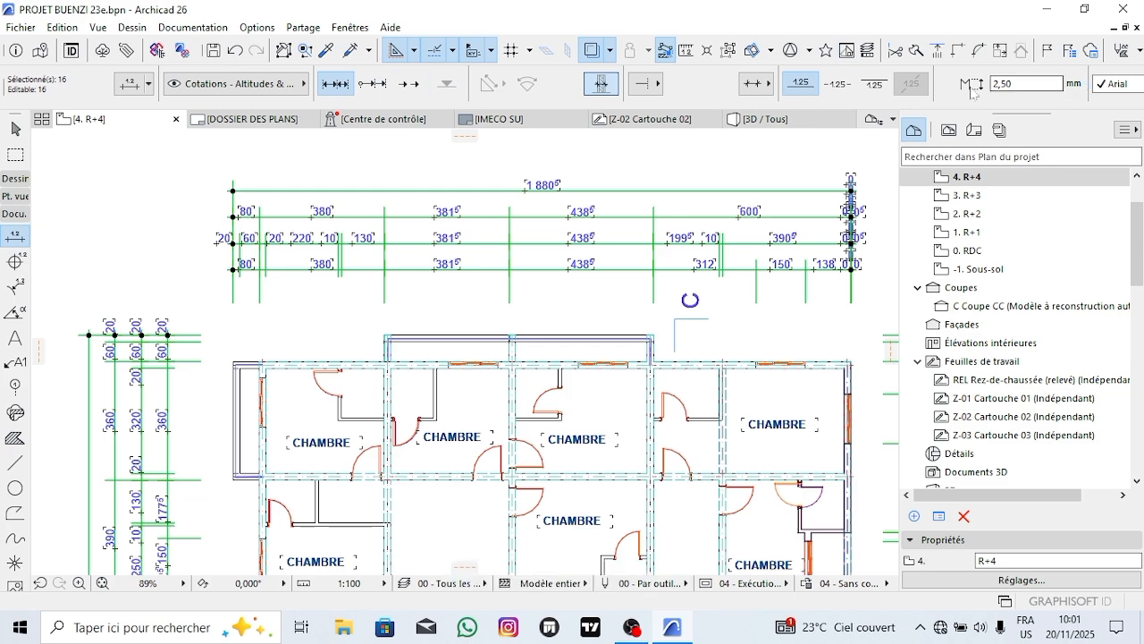
left_click(845, 86)
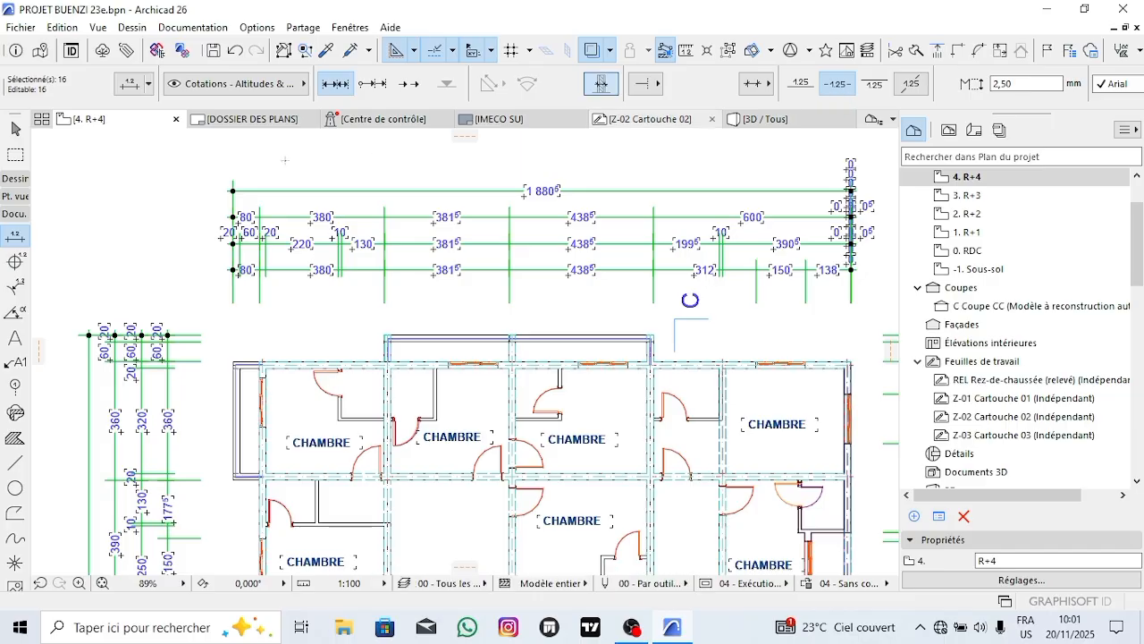
Change the markers of all selected dimensions to filled dots and deselect them.
left_click(642, 84)
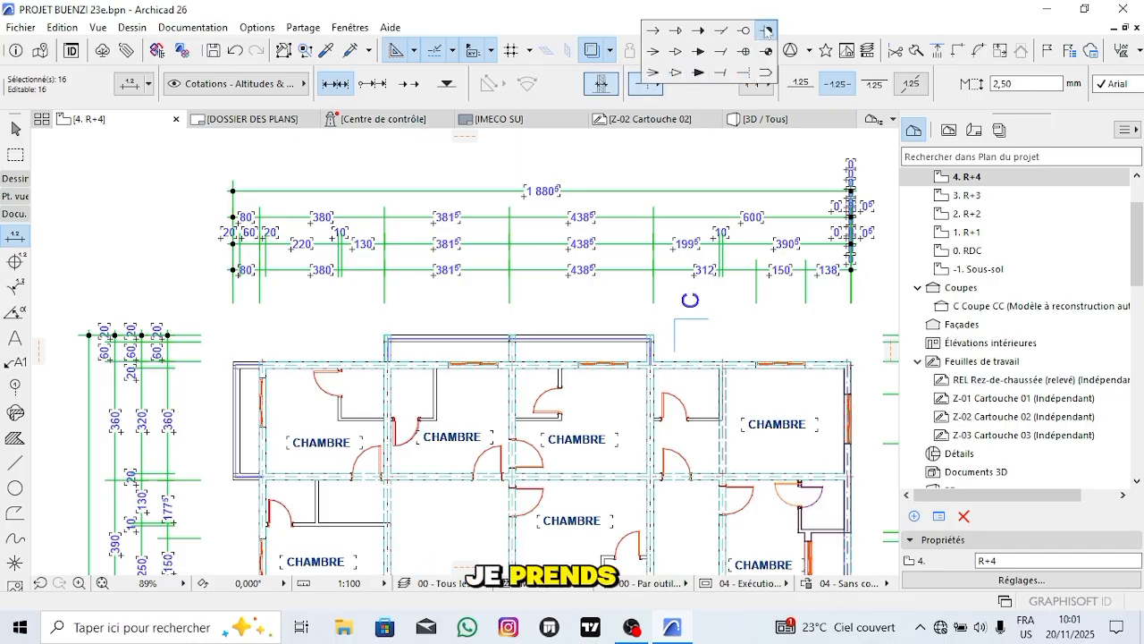
left_click(767, 32)
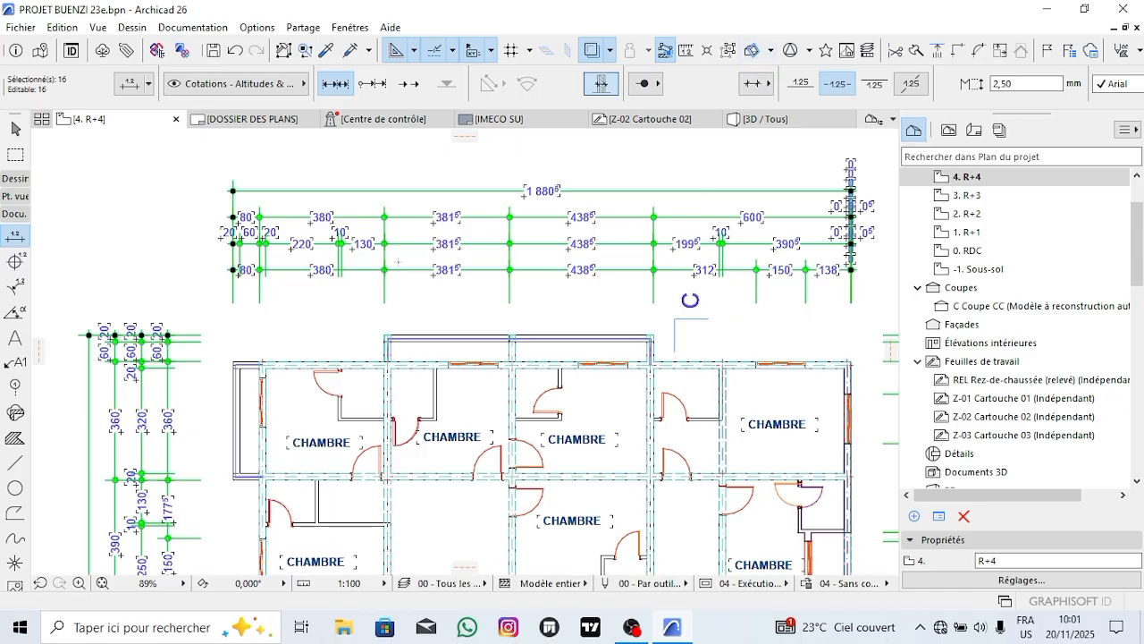
key("Escape")
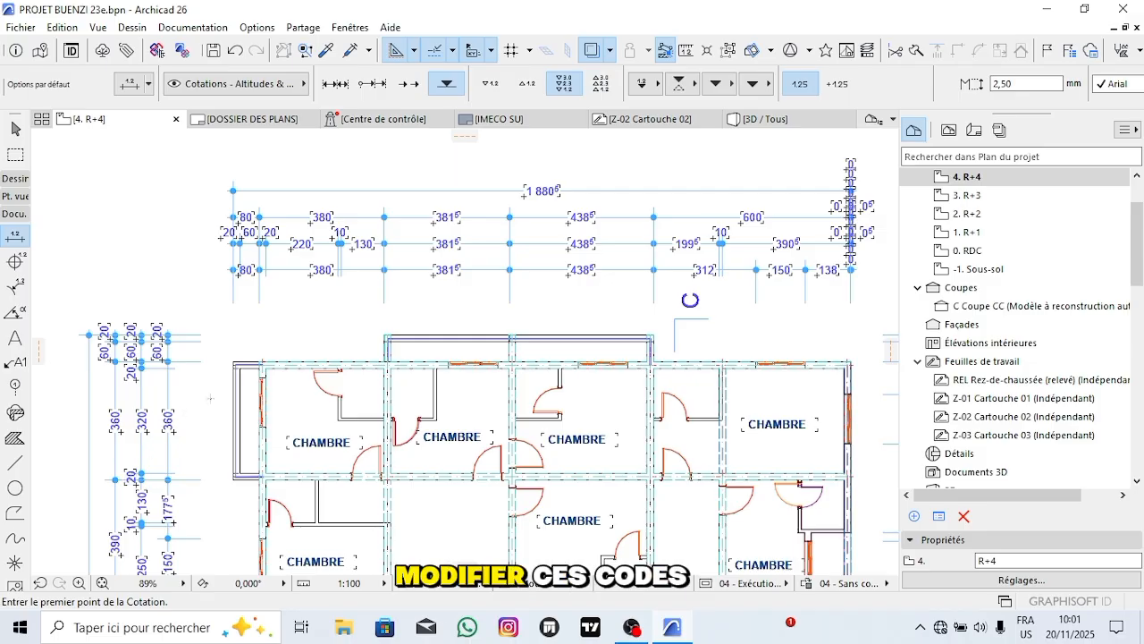
Delete the witness line between the 80 and 380 dimensions in the chain closest to the upper facade.
scroll(355, 312, "up", 3)
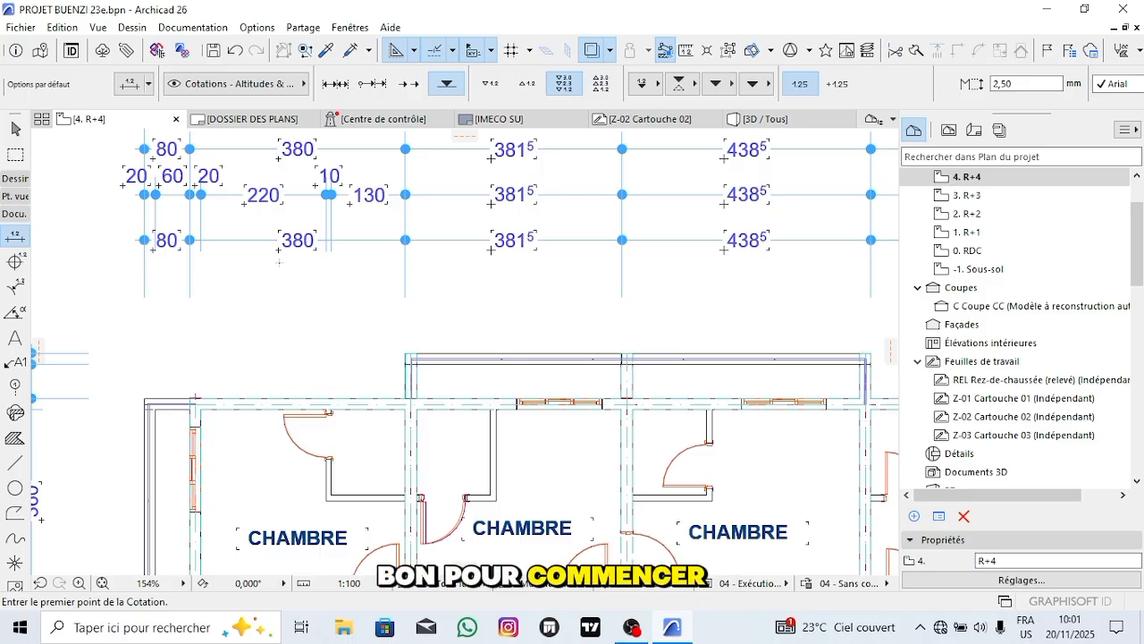
scroll(286, 277, "up", 3)
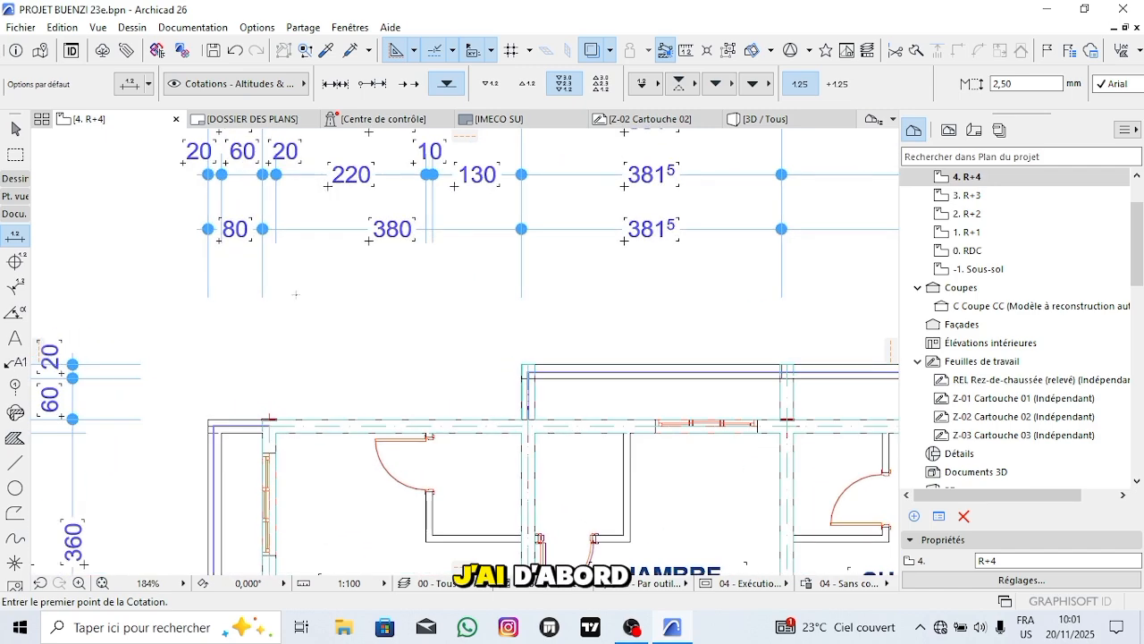
scroll(272, 281, "up", 2)
scroll(269, 272, "down", 2)
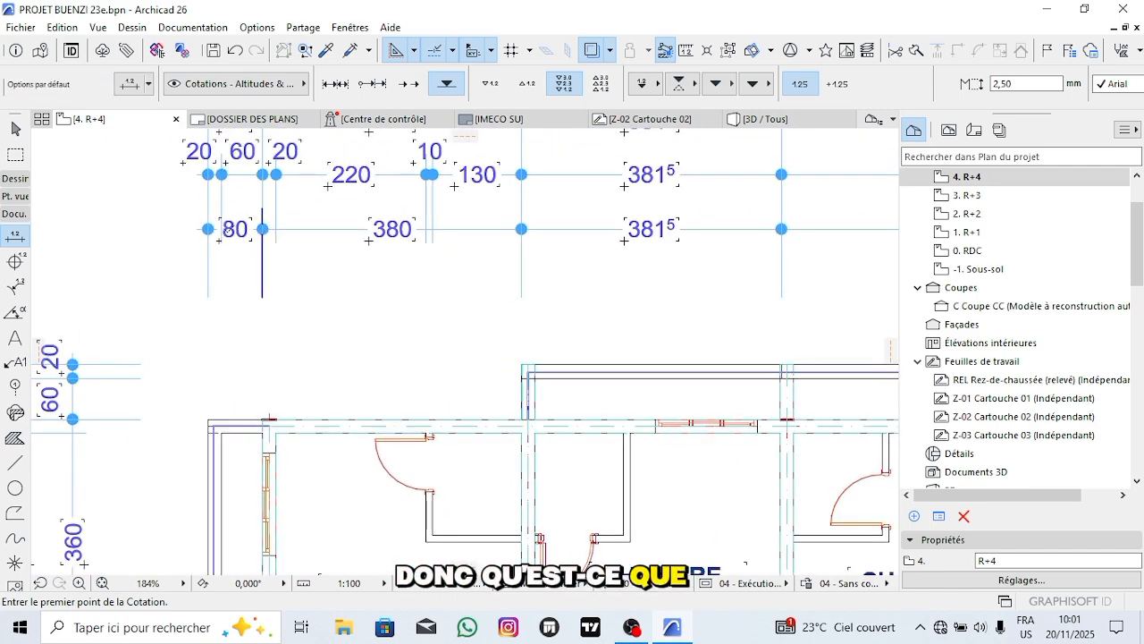
left_click(15, 129)
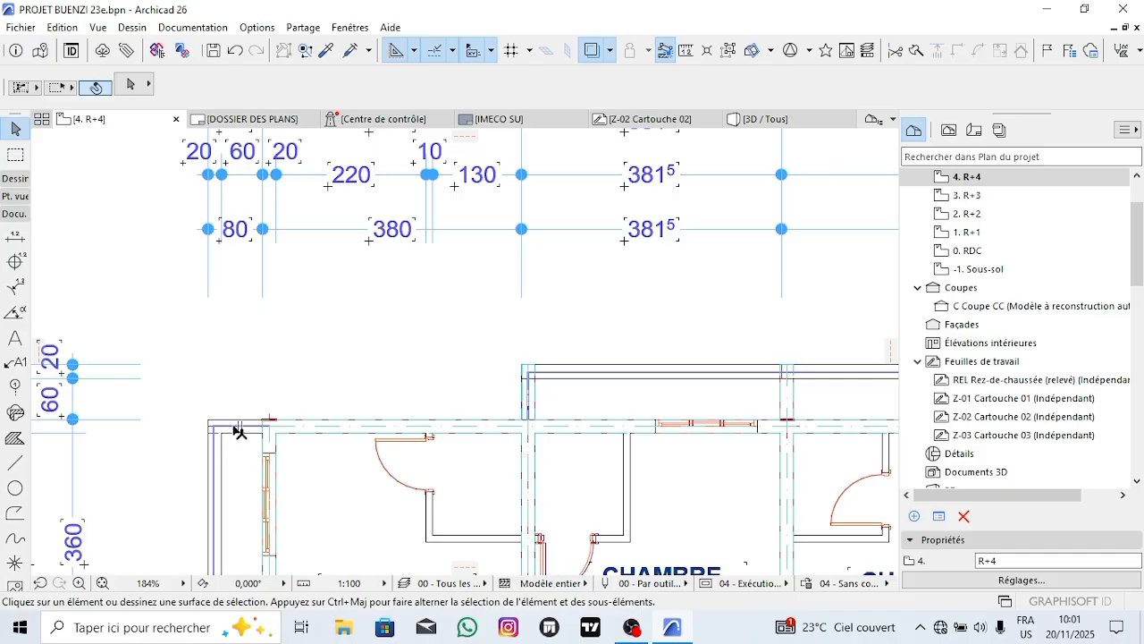
scroll(285, 388, "down", 3)
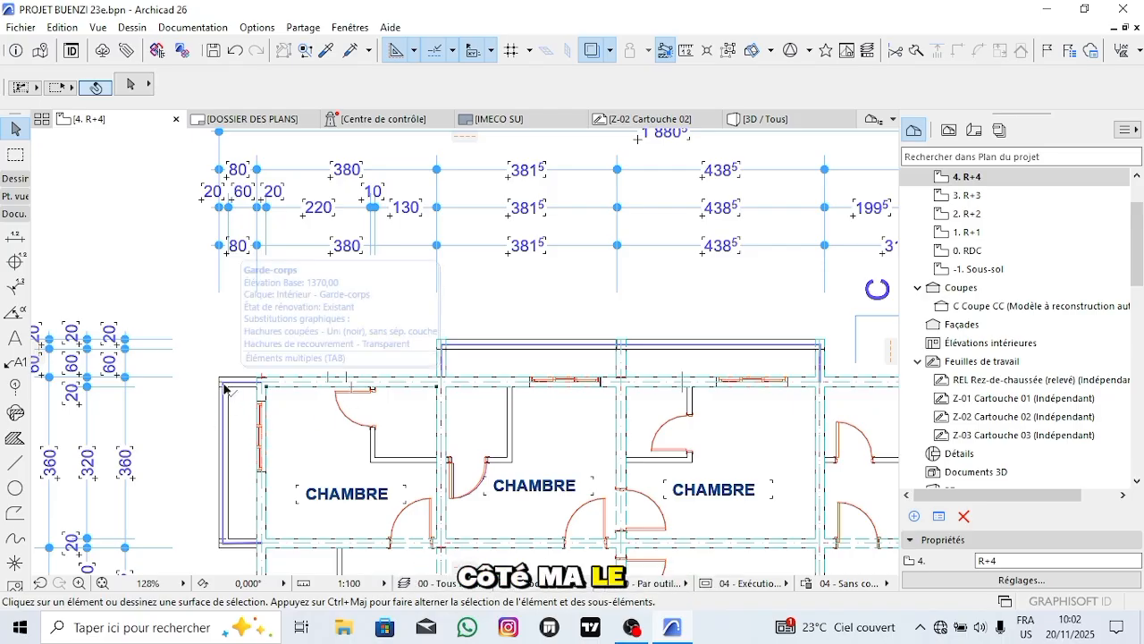
scroll(259, 250, "up", 2)
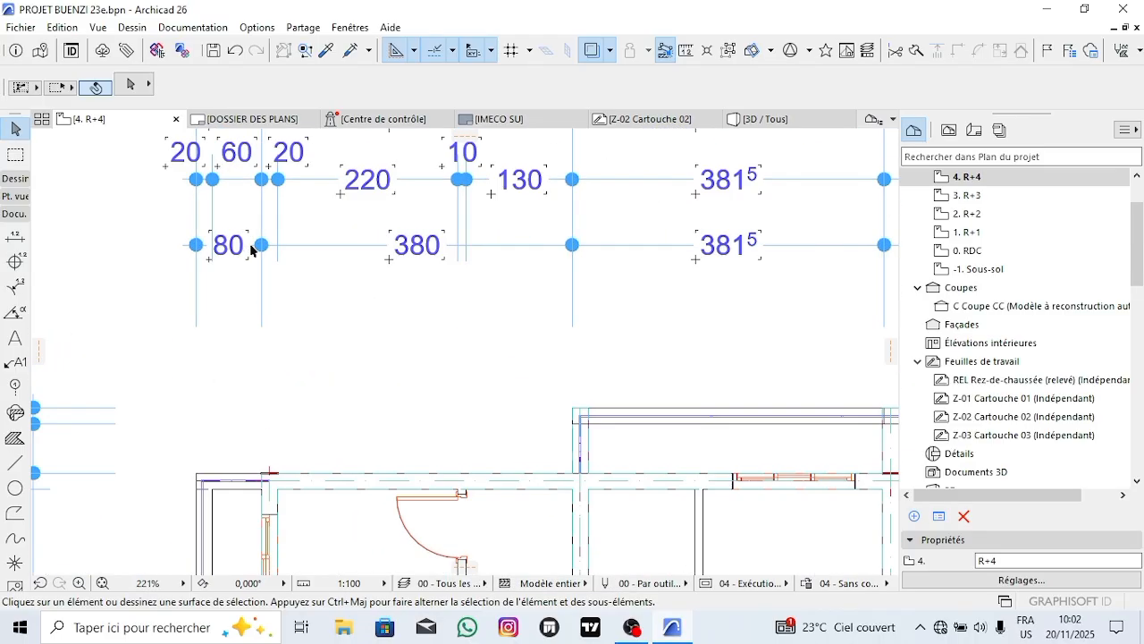
left_click(261, 247)
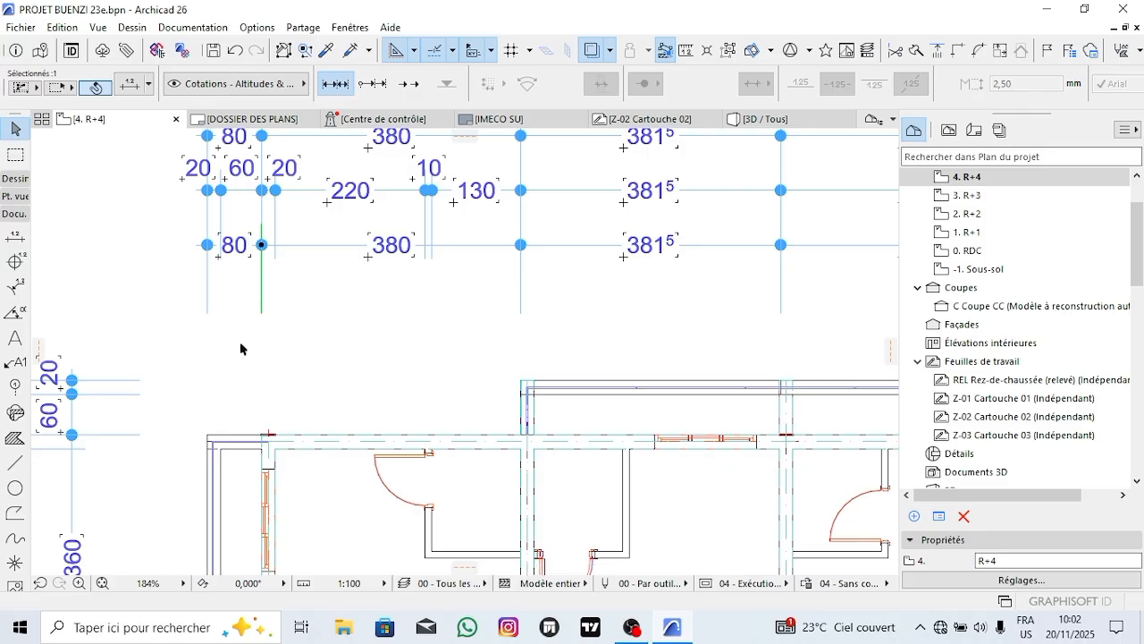
key("Delete")
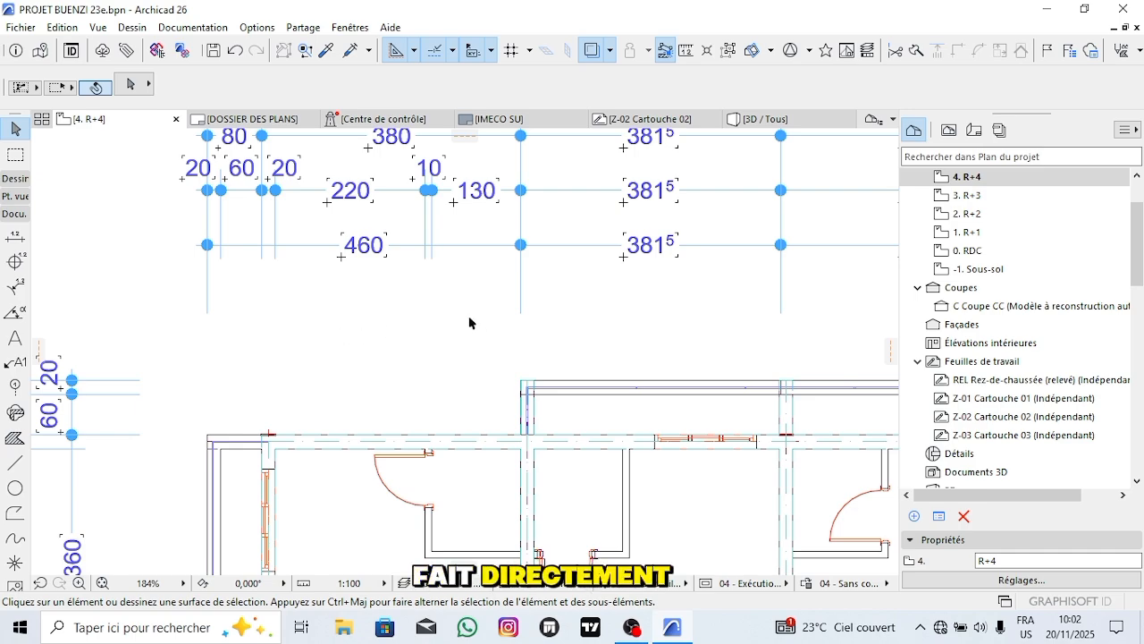
Move the dimension point at the balcony's left corner, in the chain nearest the facade, to the left edge of the balcony's first window.
scroll(469, 322, "down", 2)
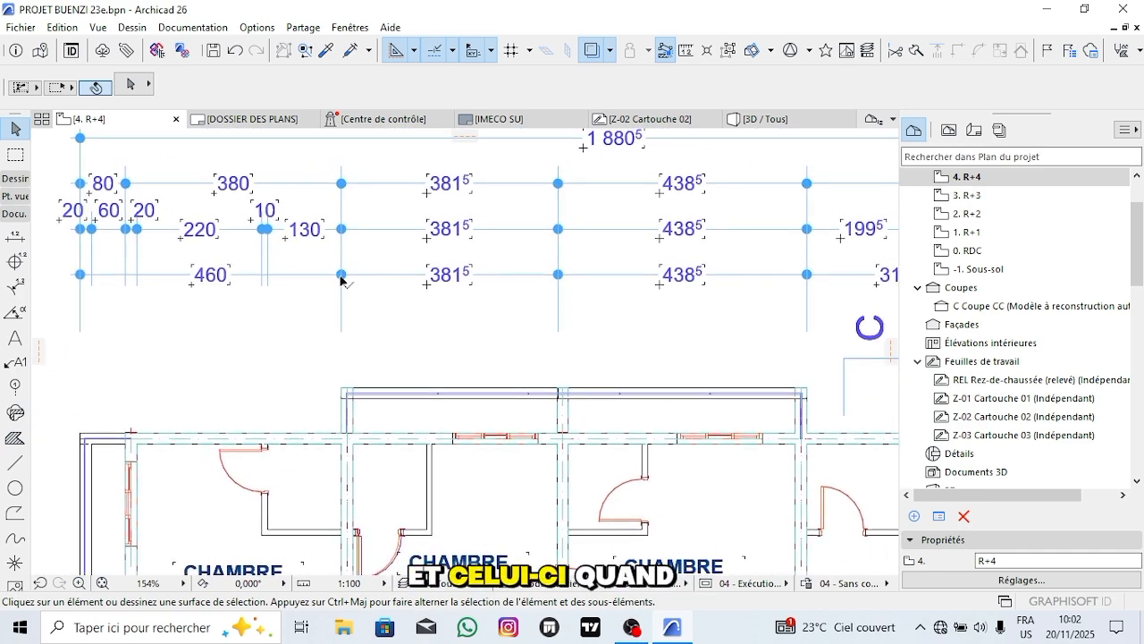
left_click(340, 277)
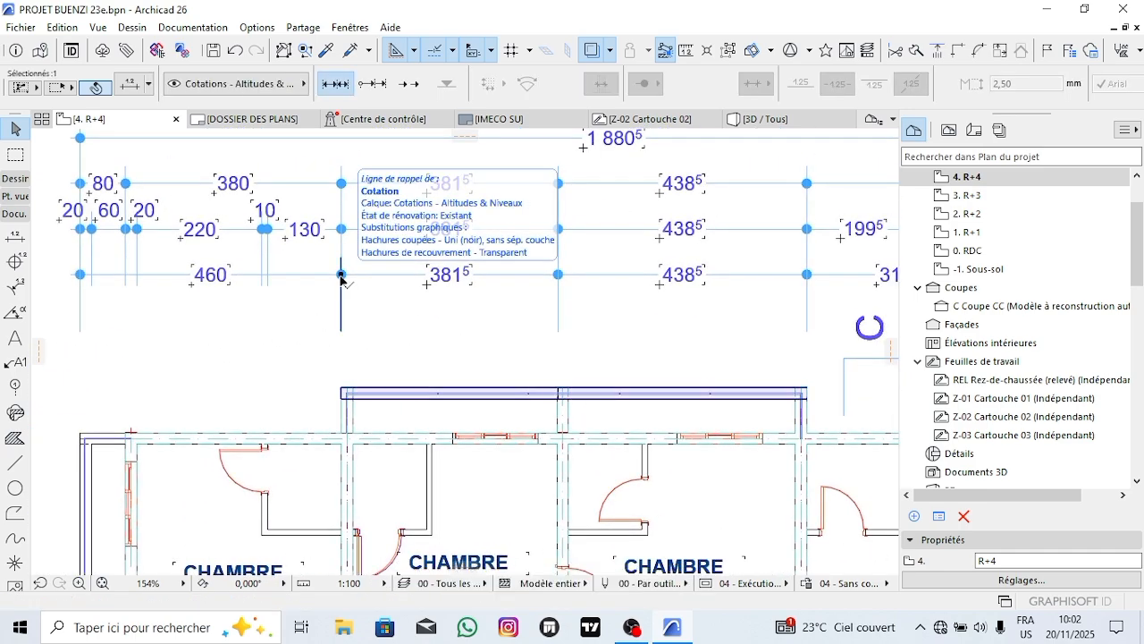
left_click(341, 274)
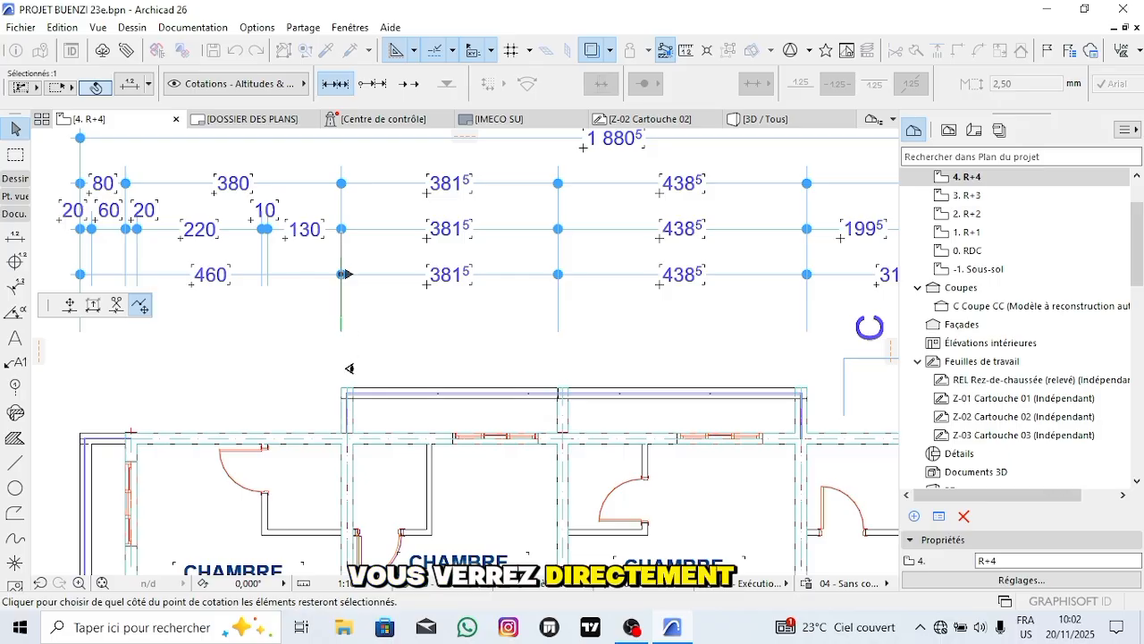
left_click(69, 305)
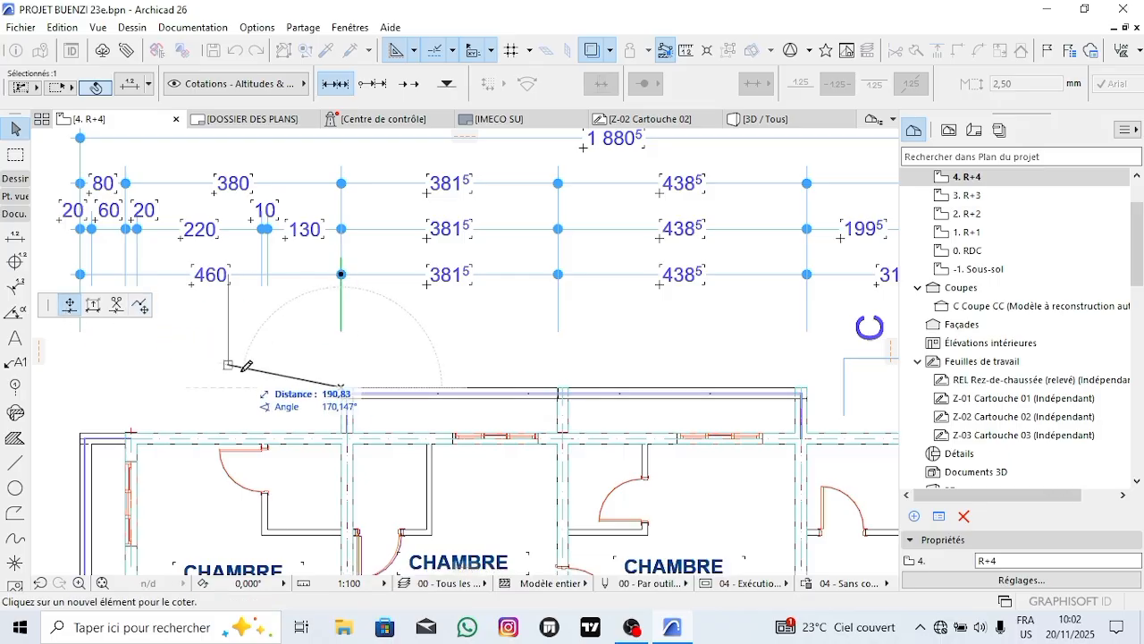
left_click(340, 387)
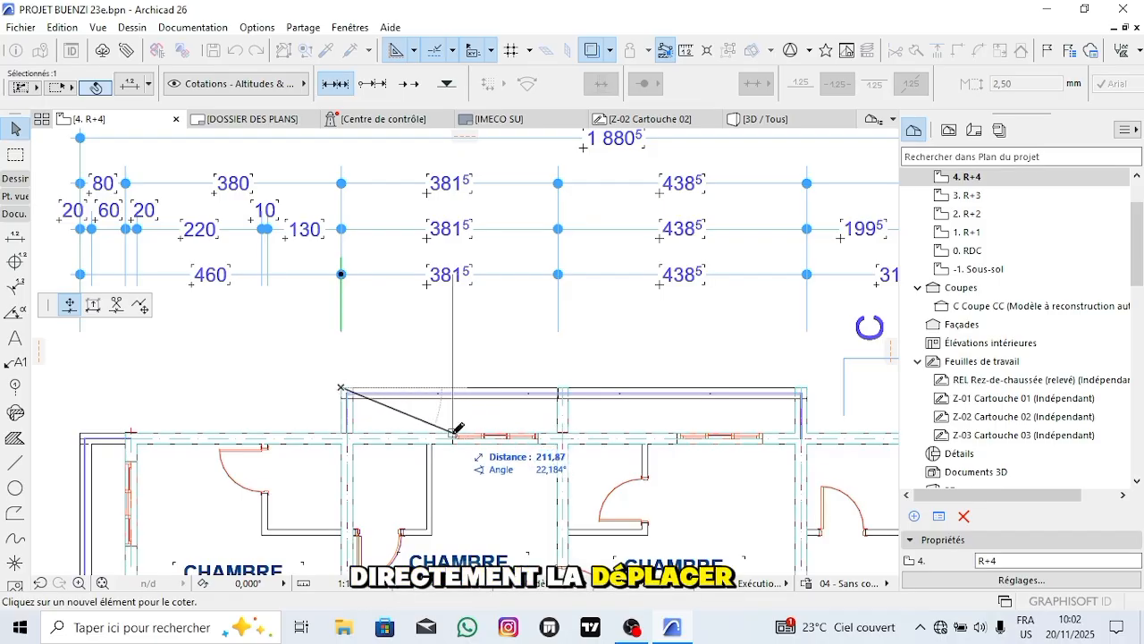
left_click(453, 431)
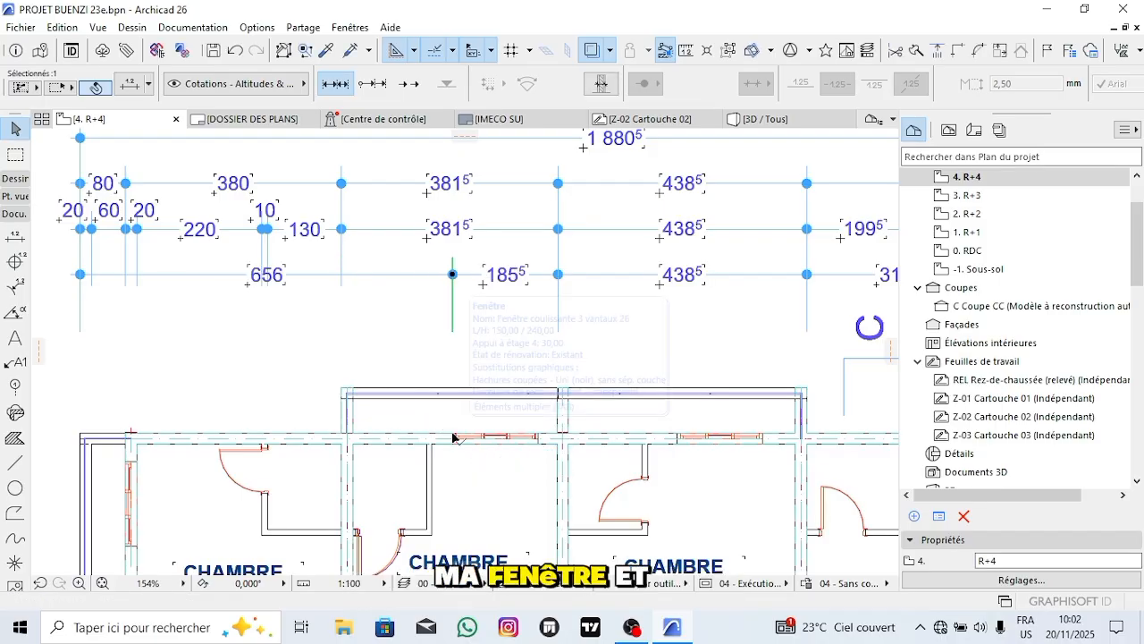
Move the dimension point at the balcony's middle wall to the right edge of the first window, and deselect the dimension.
left_click(559, 280)
left_click(558, 276)
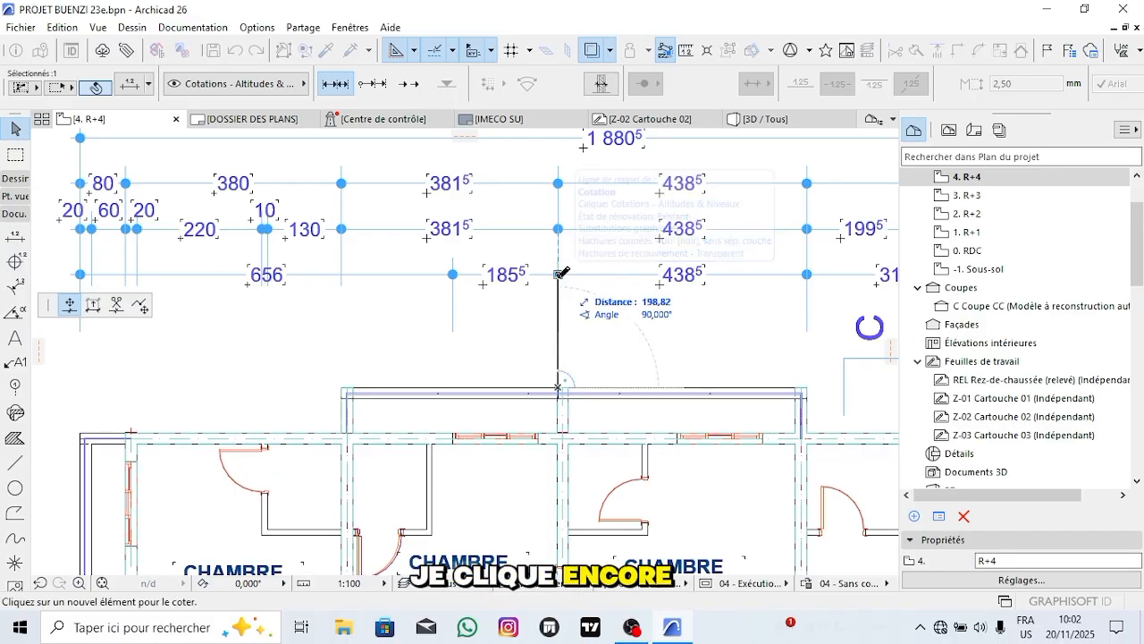
left_click(538, 433)
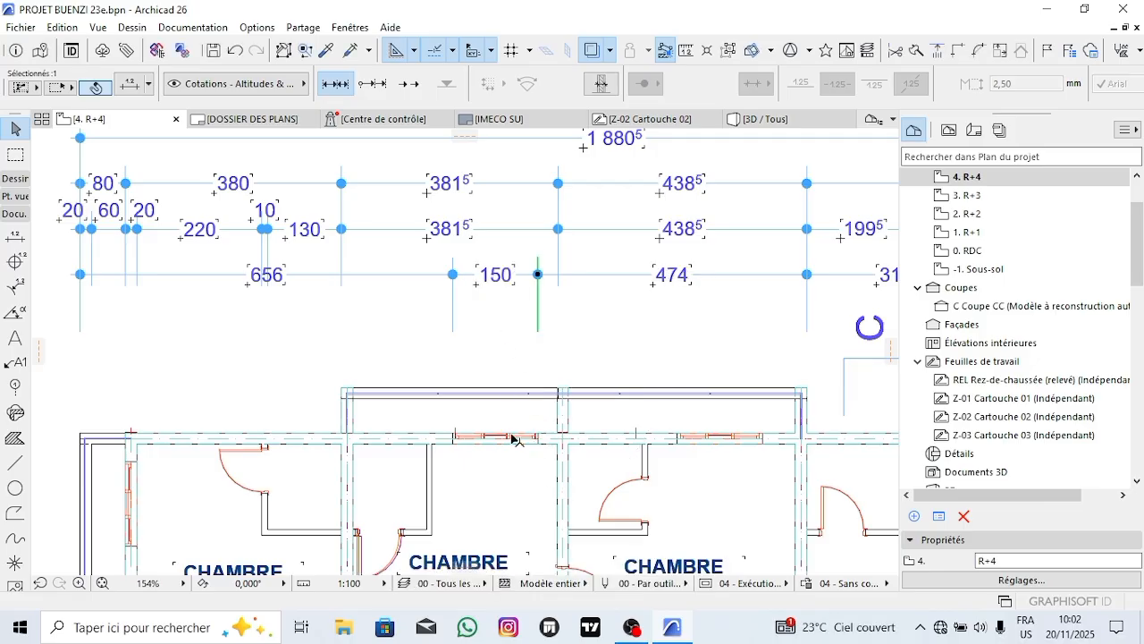
left_click(611, 324)
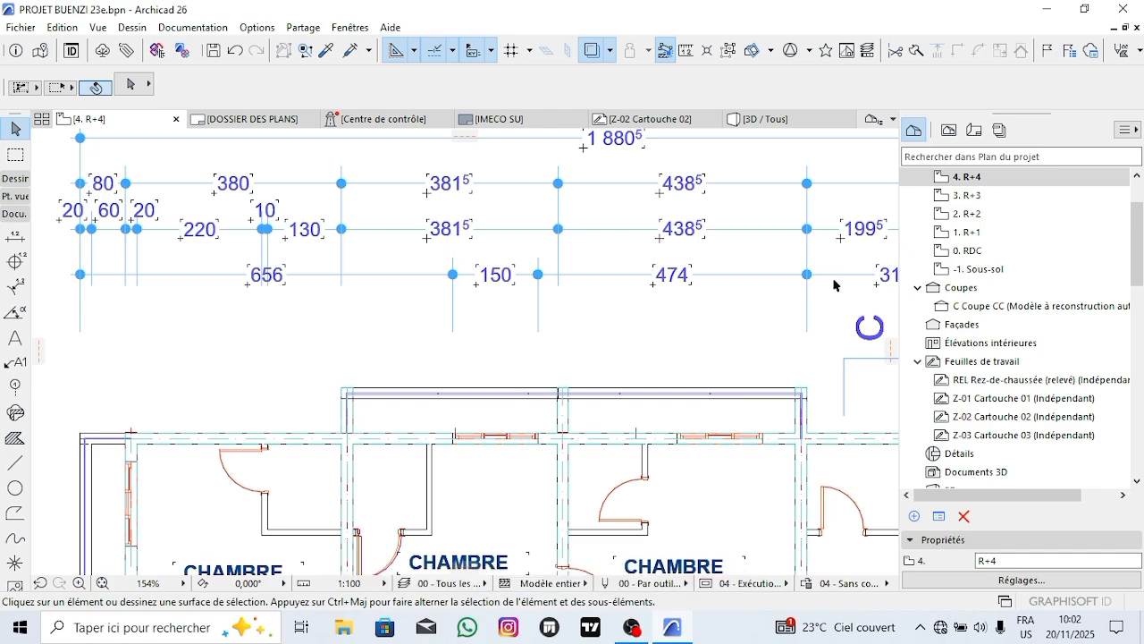
Move the dimension point at the balcony's right end, in the chain nearest the facade, to the right edge of the second window.
middle_click_drag(834, 285, 690, 273)
left_click(672, 267)
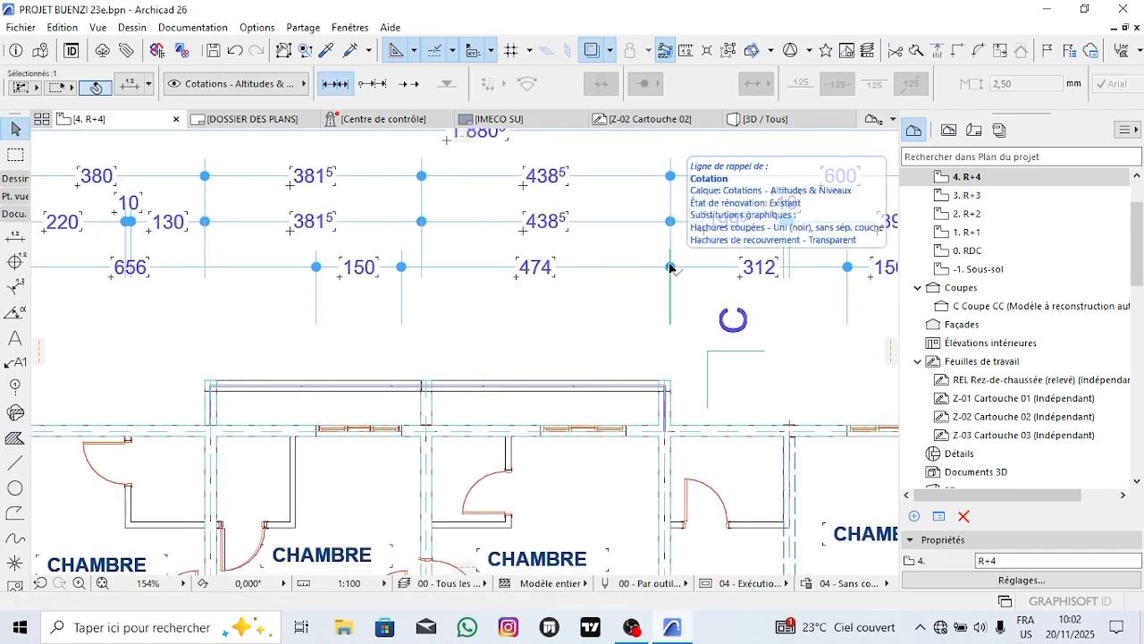
left_click(672, 266)
left_click(625, 425)
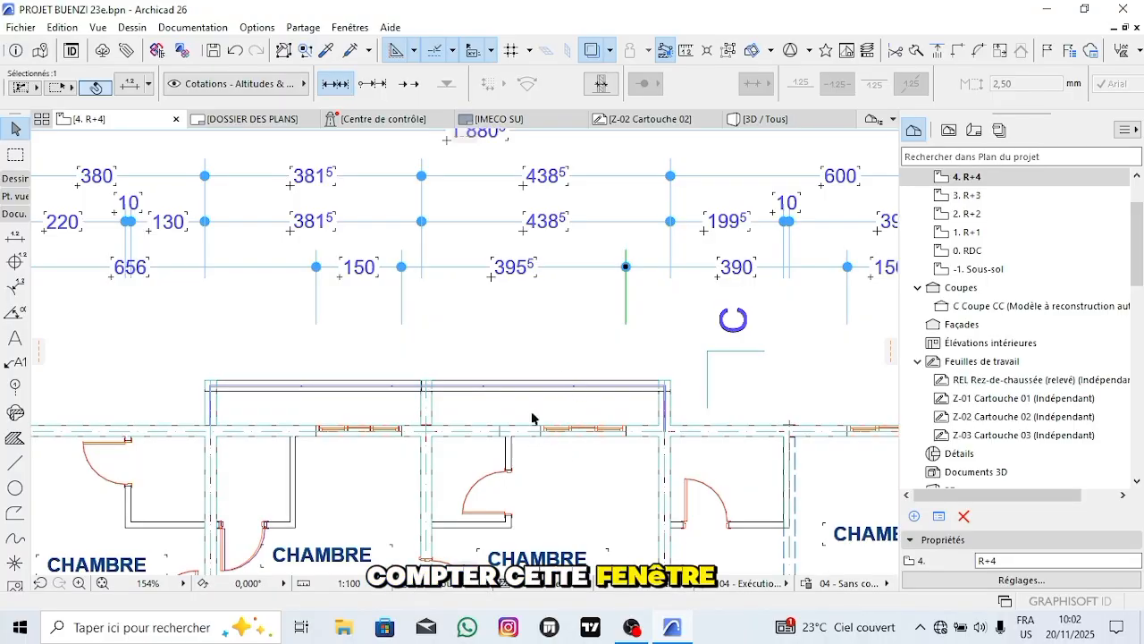
Add a dimension point at the left edge of the balcony's second window to the chain nearest the facade, and deselect the chain.
left_click(463, 270)
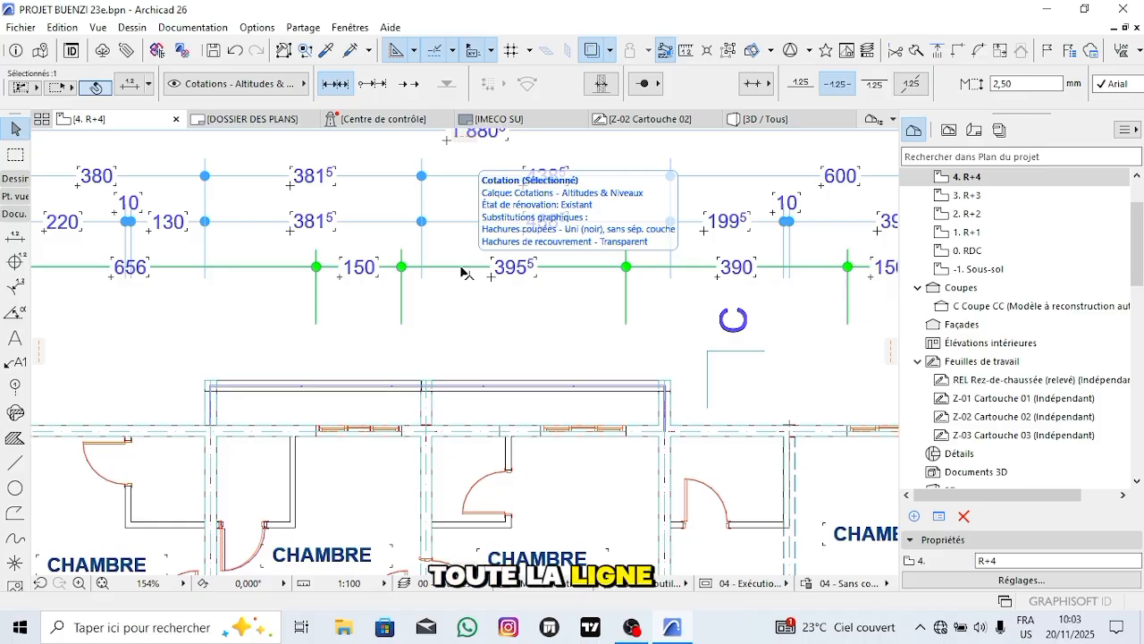
left_click(462, 270)
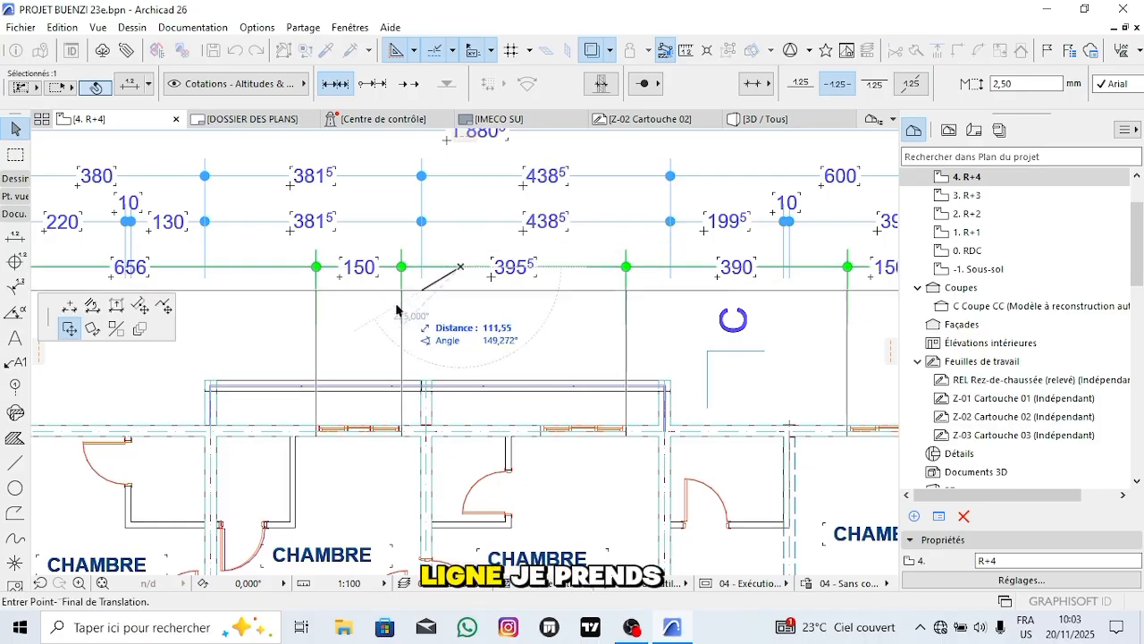
left_click(72, 311)
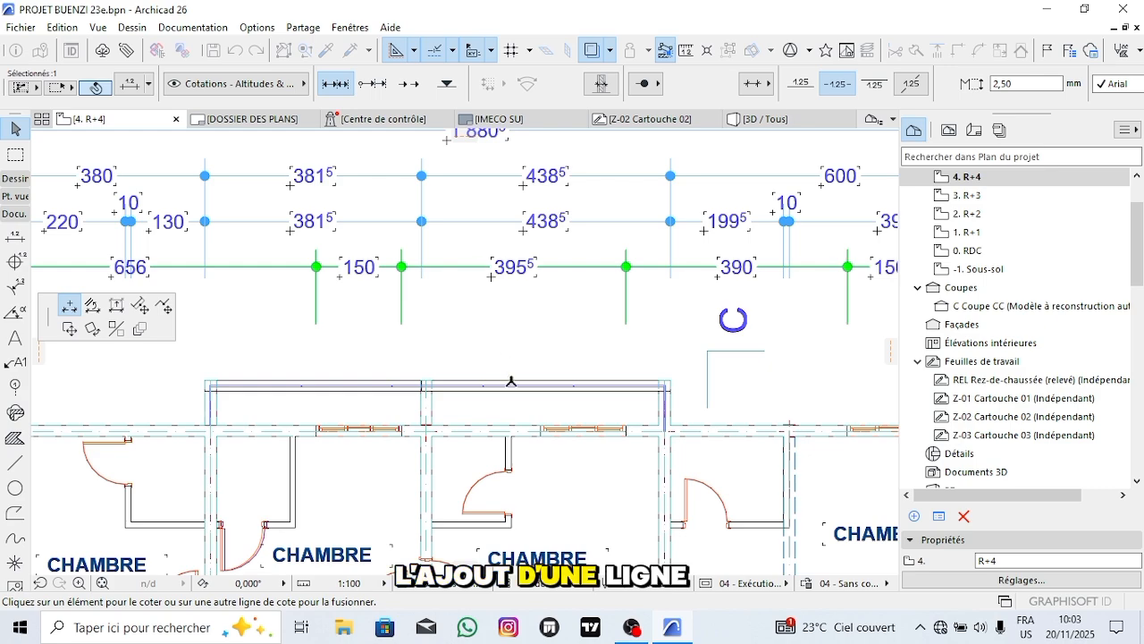
left_click(541, 425)
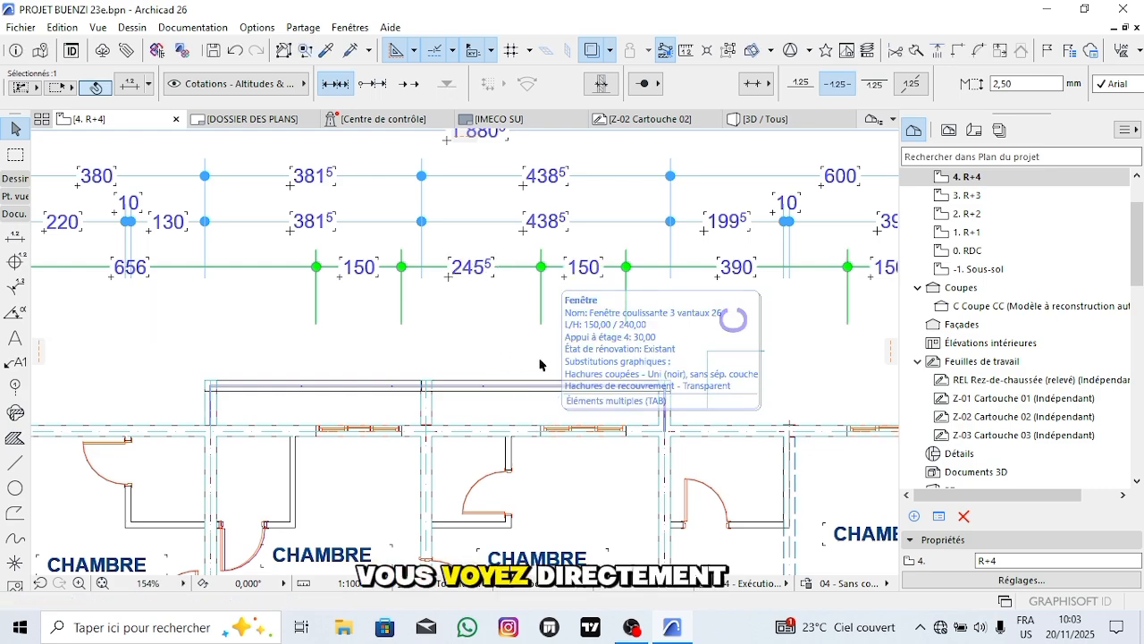
left_click(487, 318)
middle_click_drag(565, 361, 559, 320)
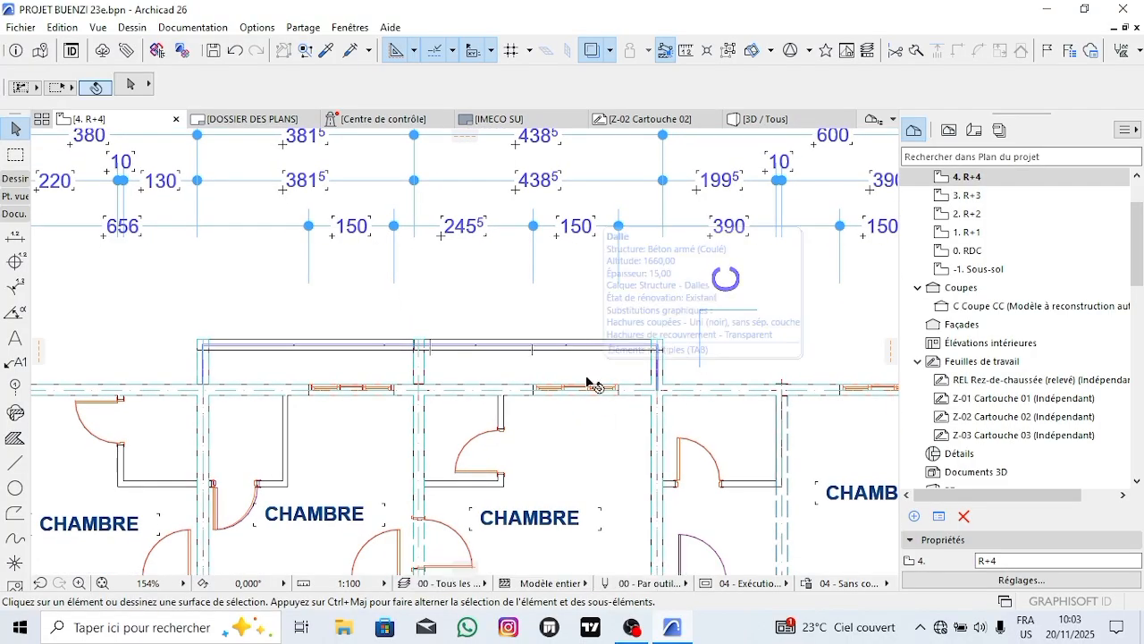
Delete the zero texts at the right end of the overall top chain, plus the side 0 and 0,5 texts of the chain below it.
middle_click_drag(579, 388, 325, 374)
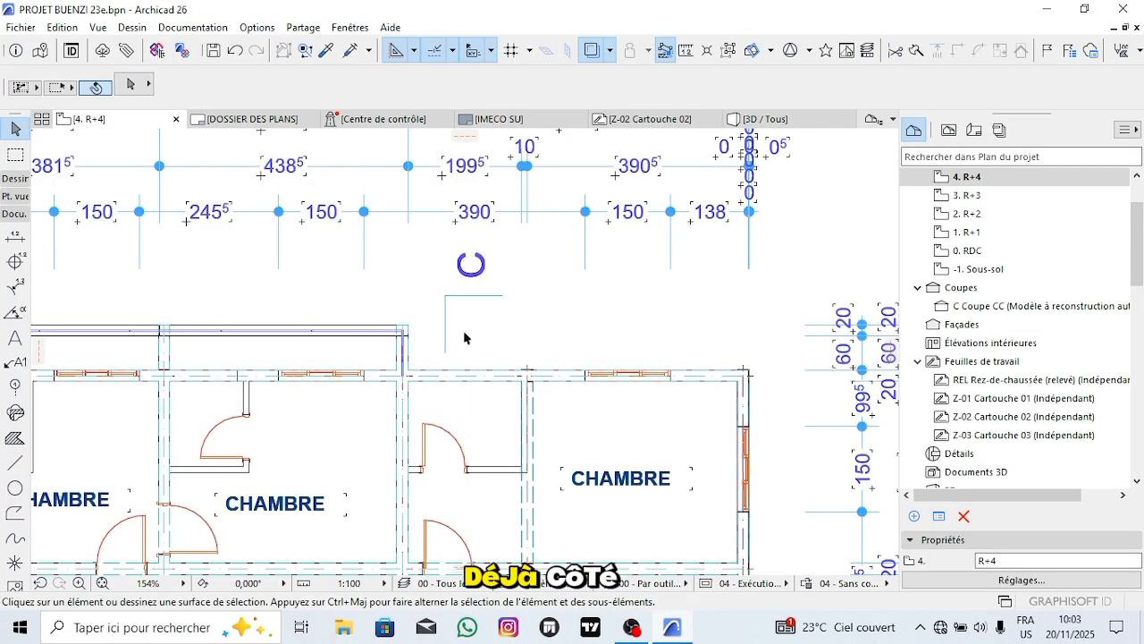
middle_click_drag(490, 295, 474, 338)
middle_click_drag(720, 278, 646, 391)
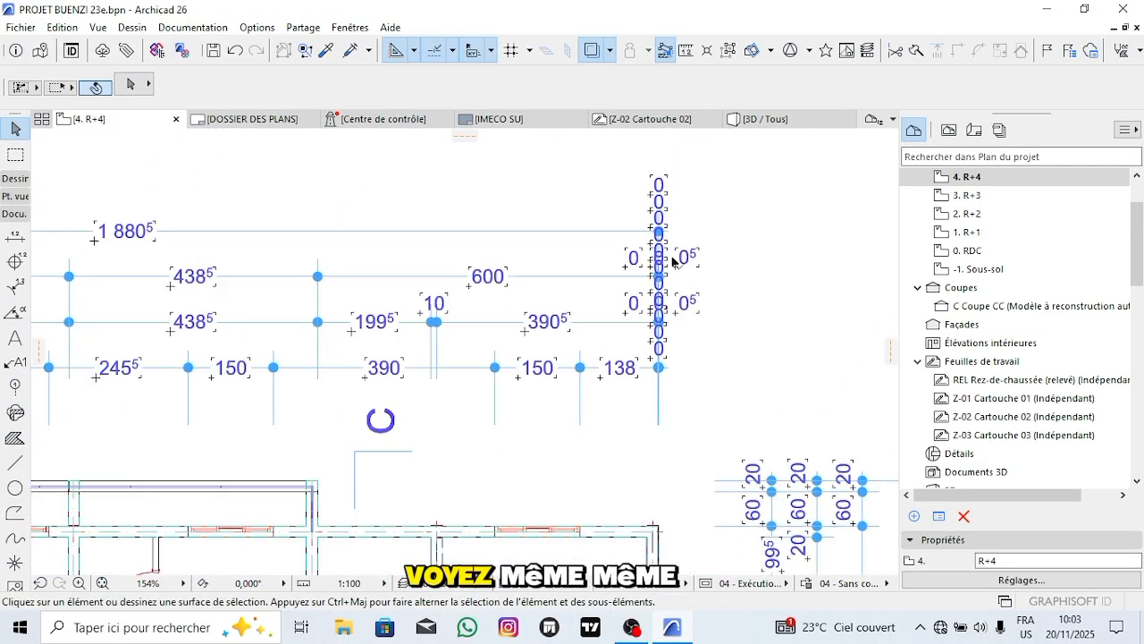
scroll(660, 210, "up", 2)
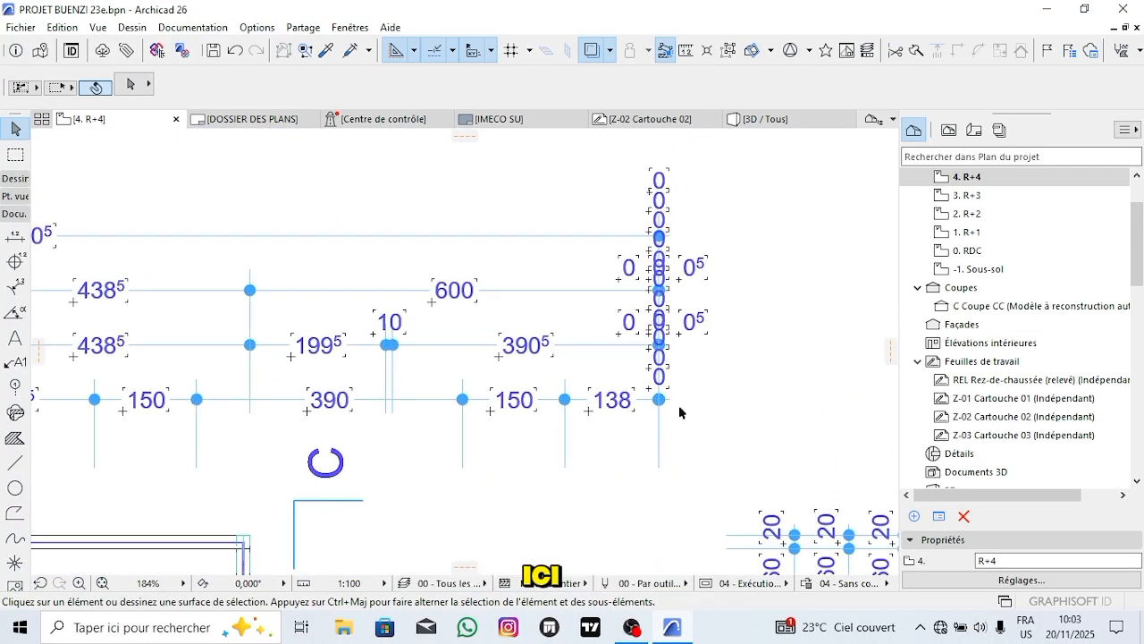
middle_click_drag(650, 340, 647, 397)
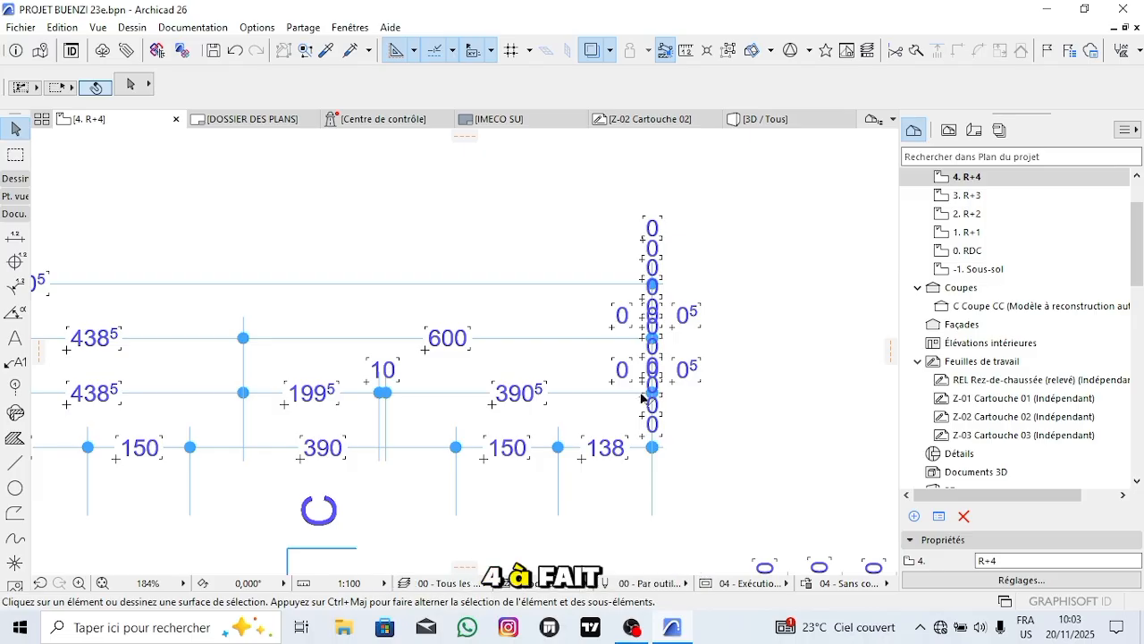
left_click(658, 232)
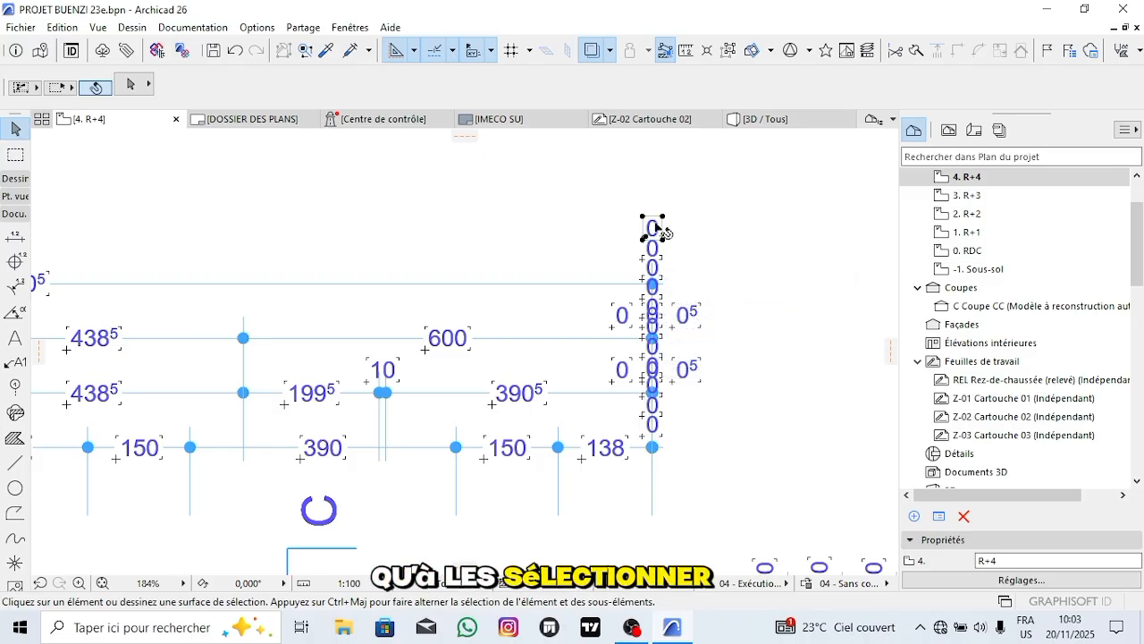
left_click(660, 253, "shift")
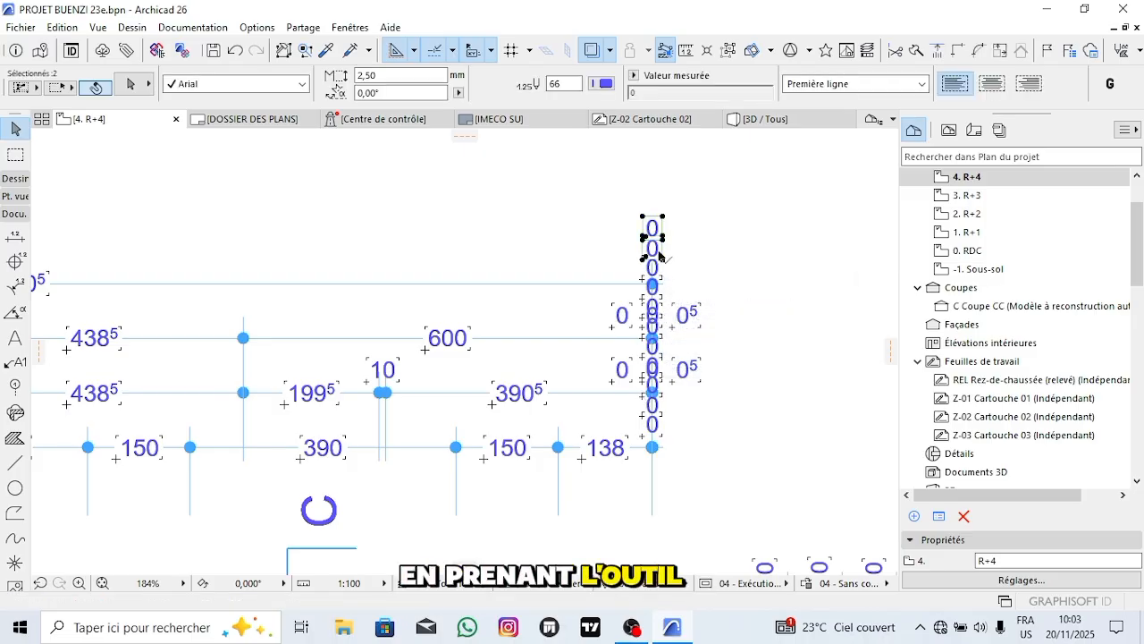
left_click(656, 284, "shift")
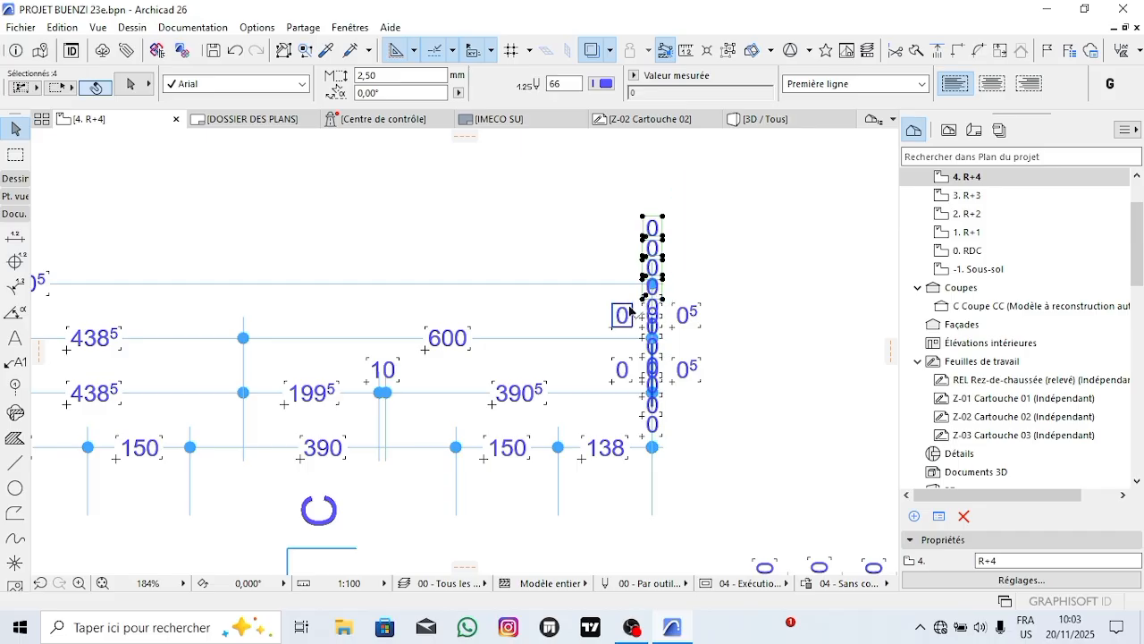
left_click(622, 315, "shift")
left_click(656, 311, "shift")
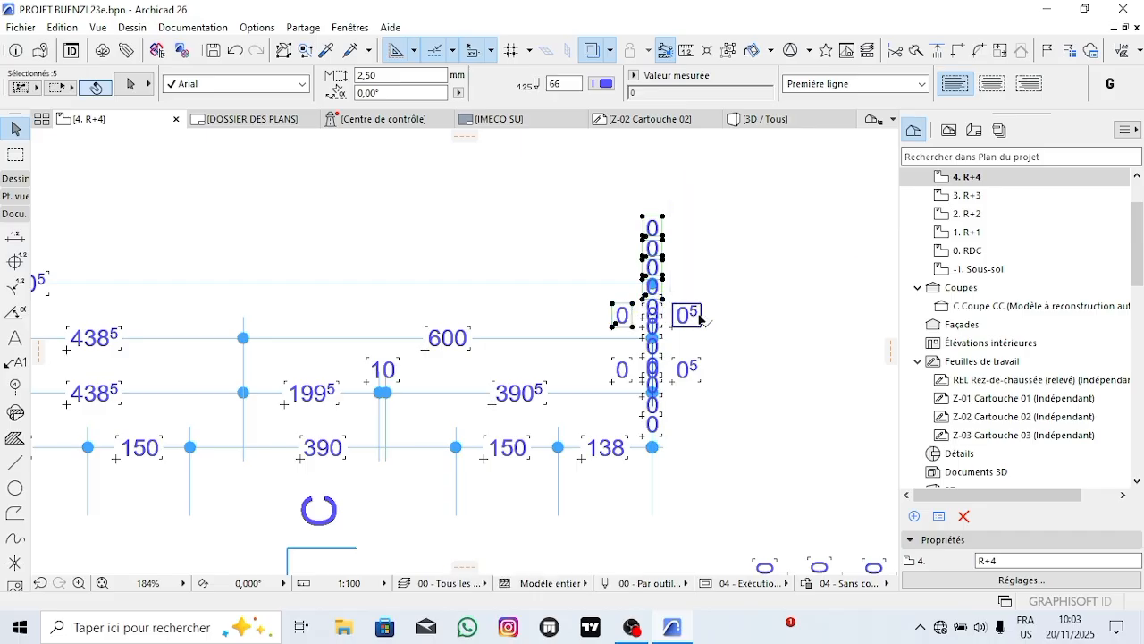
left_click(688, 315, "shift")
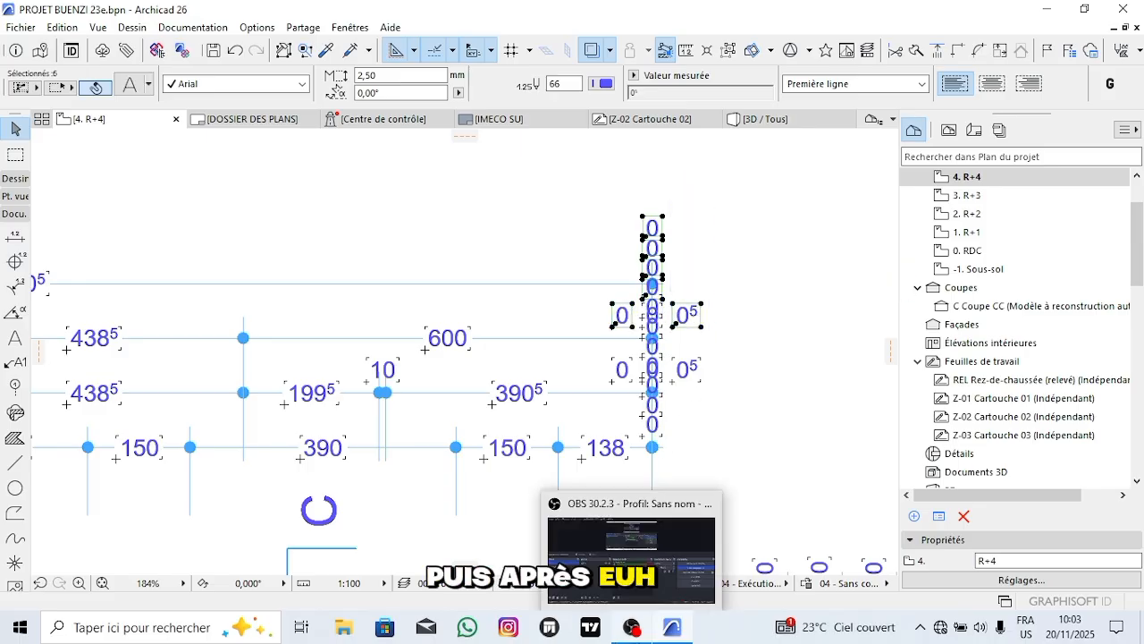
key("Delete")
Delete the remaining stacked zero texts at the right end of the second chain from the top.
left_click(657, 313)
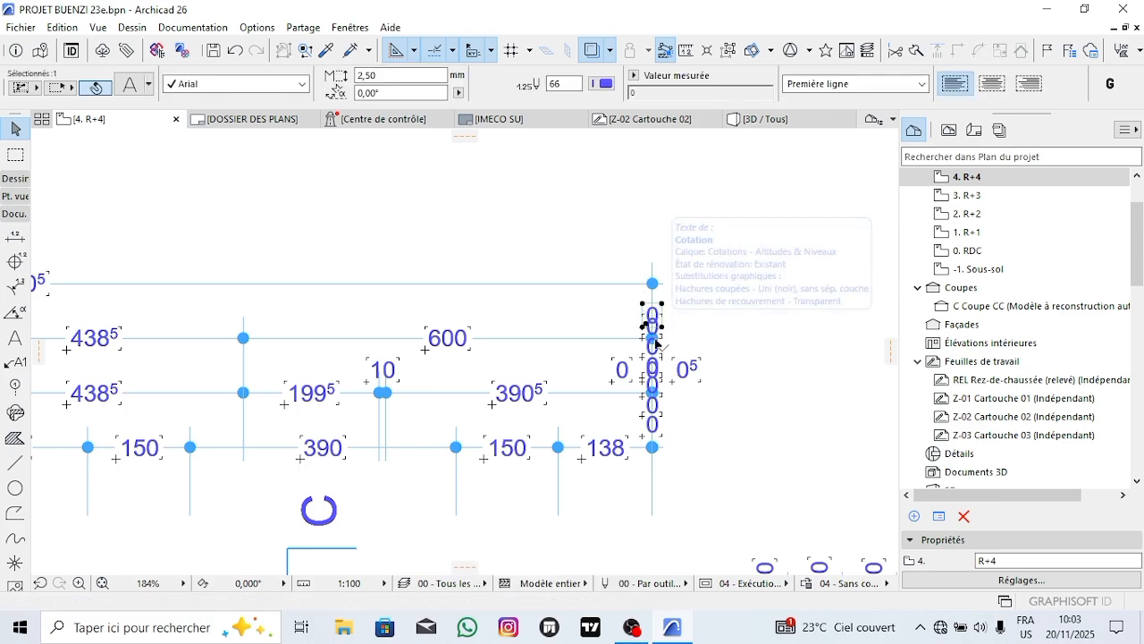
left_click_drag(661, 320, 658, 358)
key("Delete")
Delete the overlapping zero texts at the right end of the chain nearest the facade, except one.
left_click(656, 382)
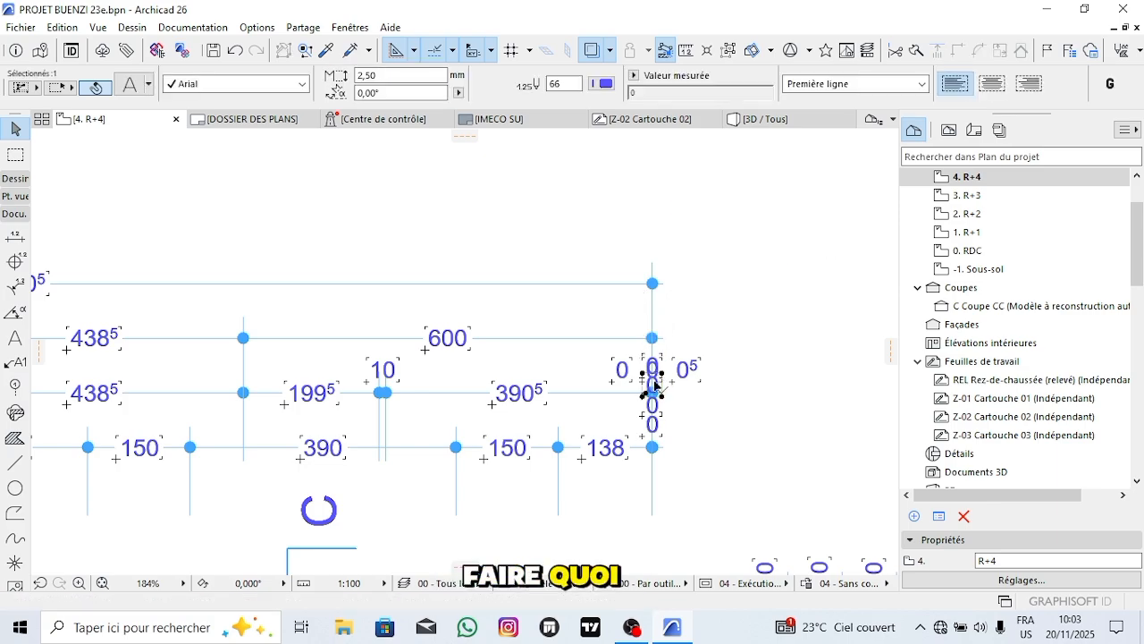
key("Delete")
left_click(655, 410)
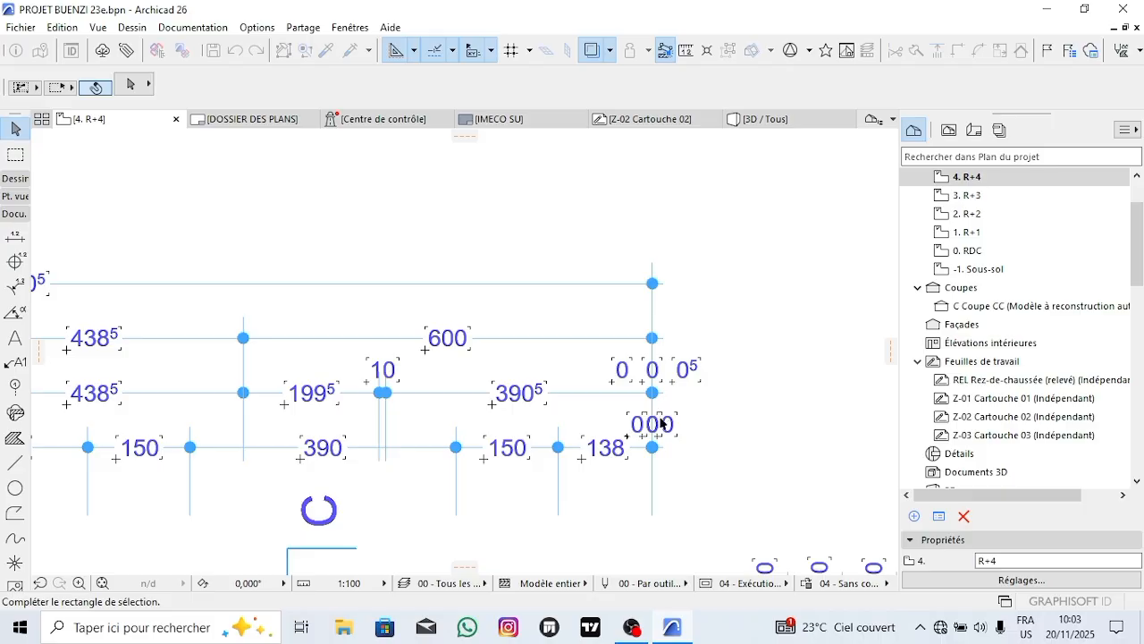
left_click(668, 433)
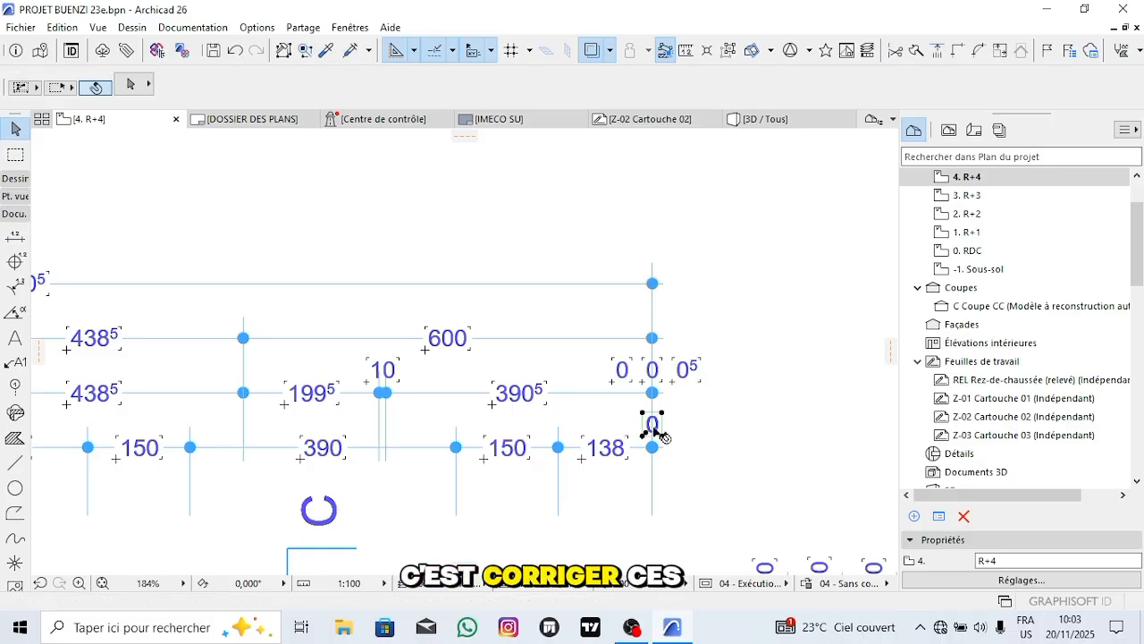
key("Escape")
Delete the two 0 texts and the 0,5 text above the right end of the third chain from the top.
left_click(689, 365)
key("Escape")
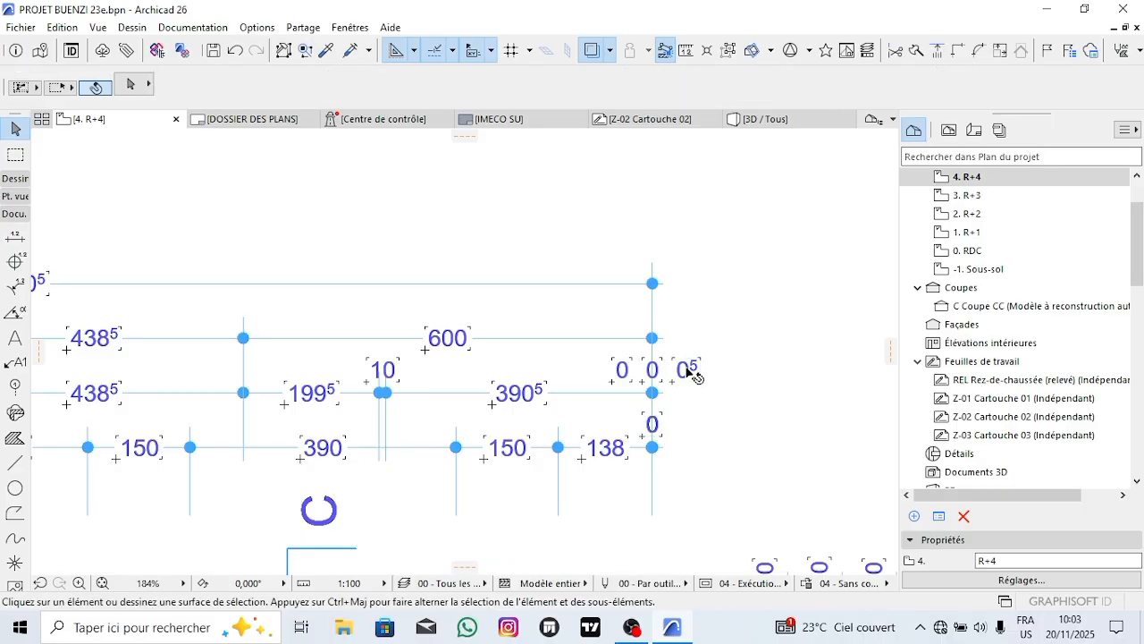
key("Delete")
left_click(666, 374)
key("Delete")
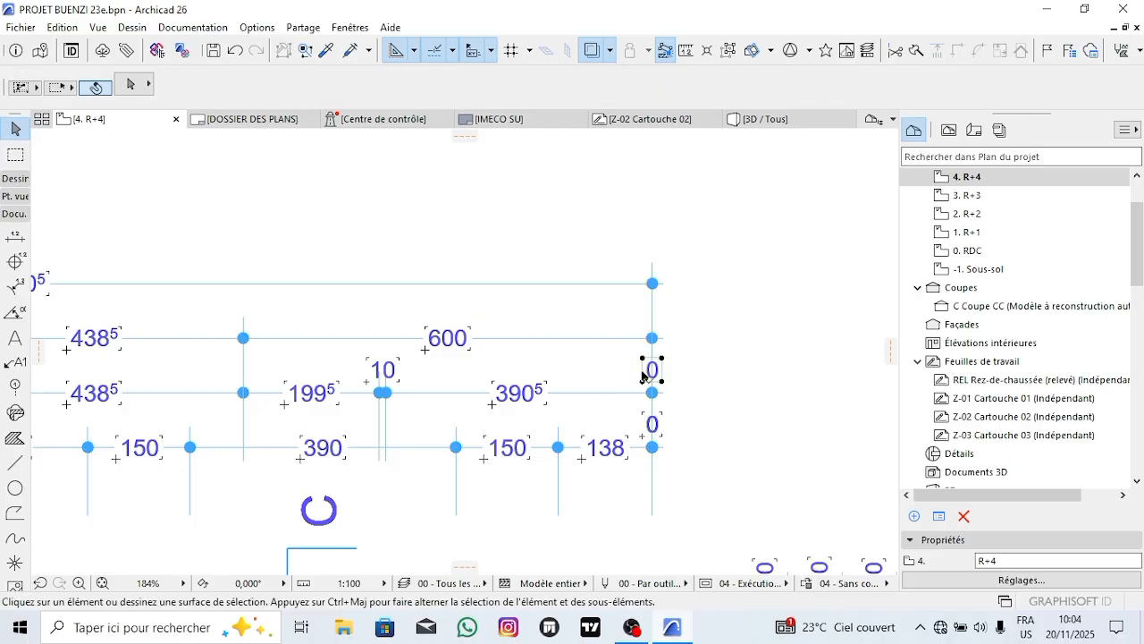
left_click(653, 372)
key("Delete")
Delete the last zero text at the right end of the chain nearest the facade.
left_click(657, 425)
key("Escape")
scroll(679, 407, "down", 4)
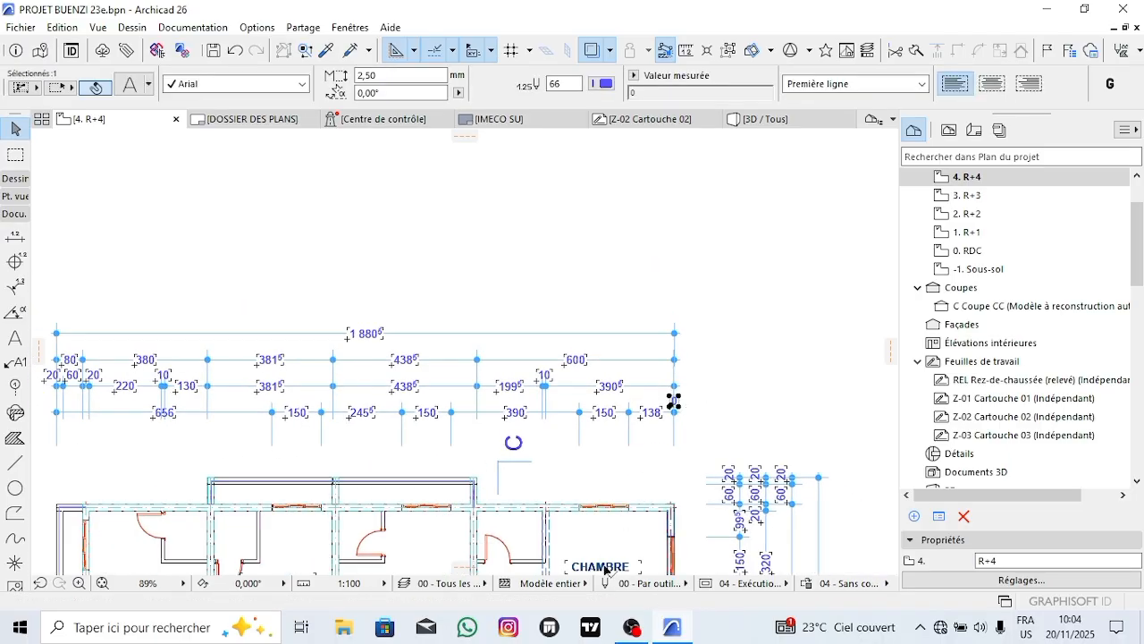
key("Delete")
Delete the second dimension point from the left in the third chain of the top facade, between the 20 and 60 segments.
middle_click_drag(681, 373, 759, 272)
middle_click_drag(398, 327, 528, 321)
scroll(223, 307, "down", 1)
scroll(224, 311, "up", 3)
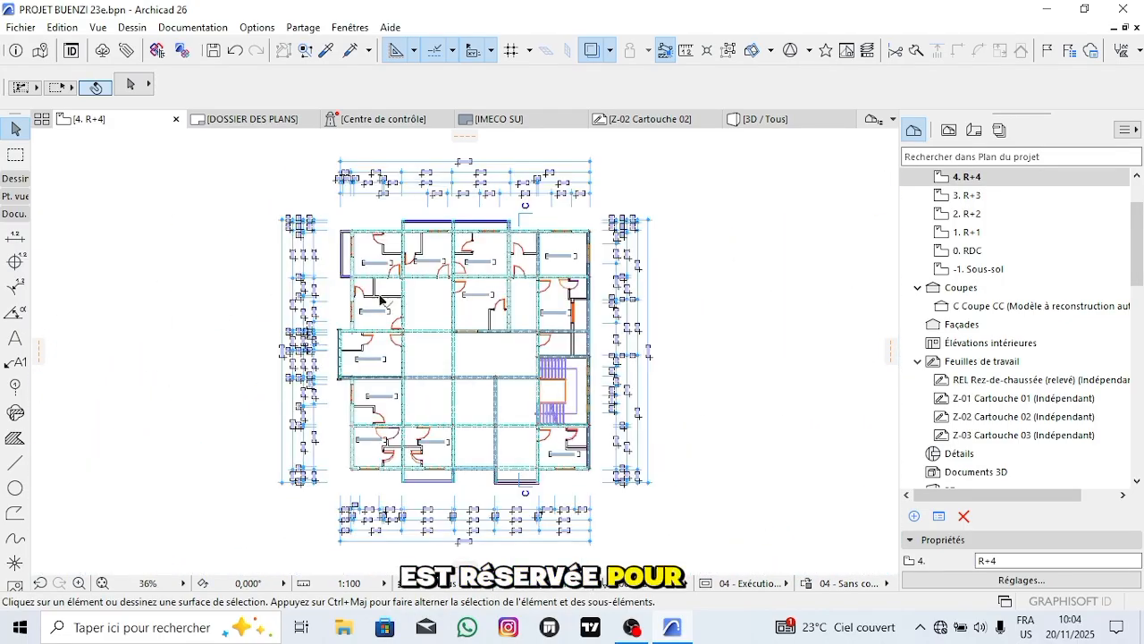
scroll(380, 299, "up", 8)
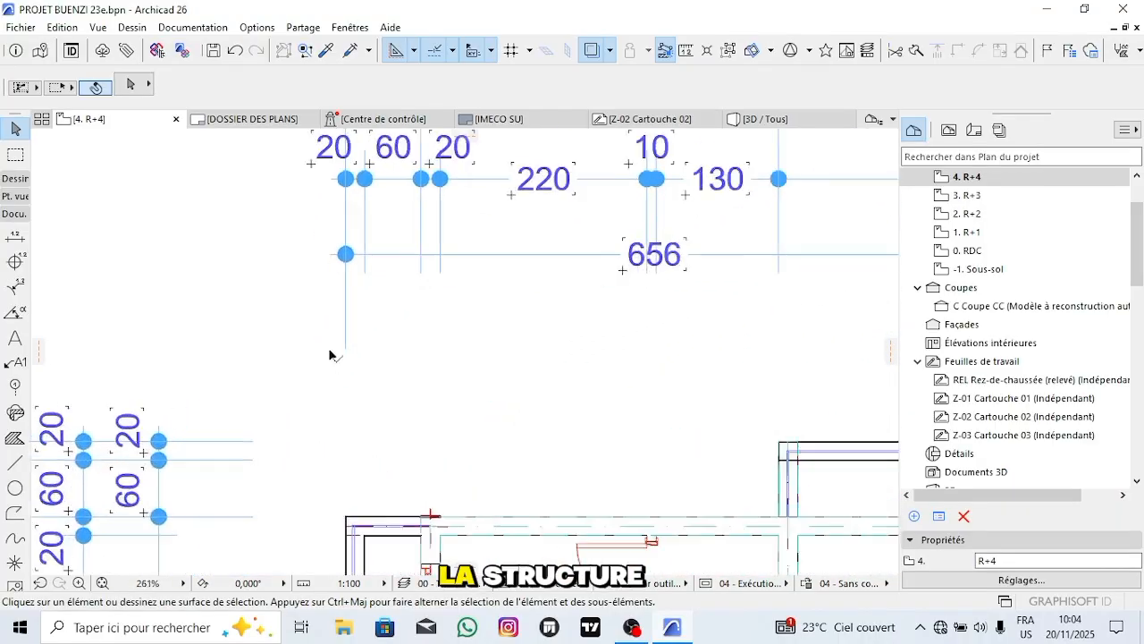
middle_click_drag(329, 355, 337, 259)
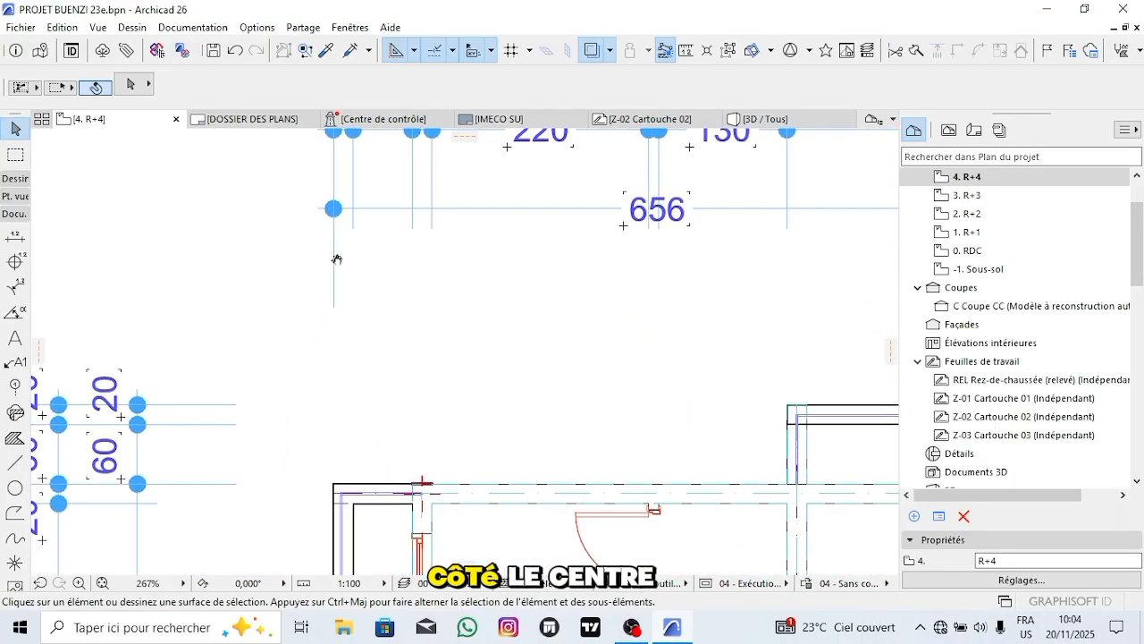
scroll(334, 205, "down", 1)
middle_click_drag(334, 205, 322, 297)
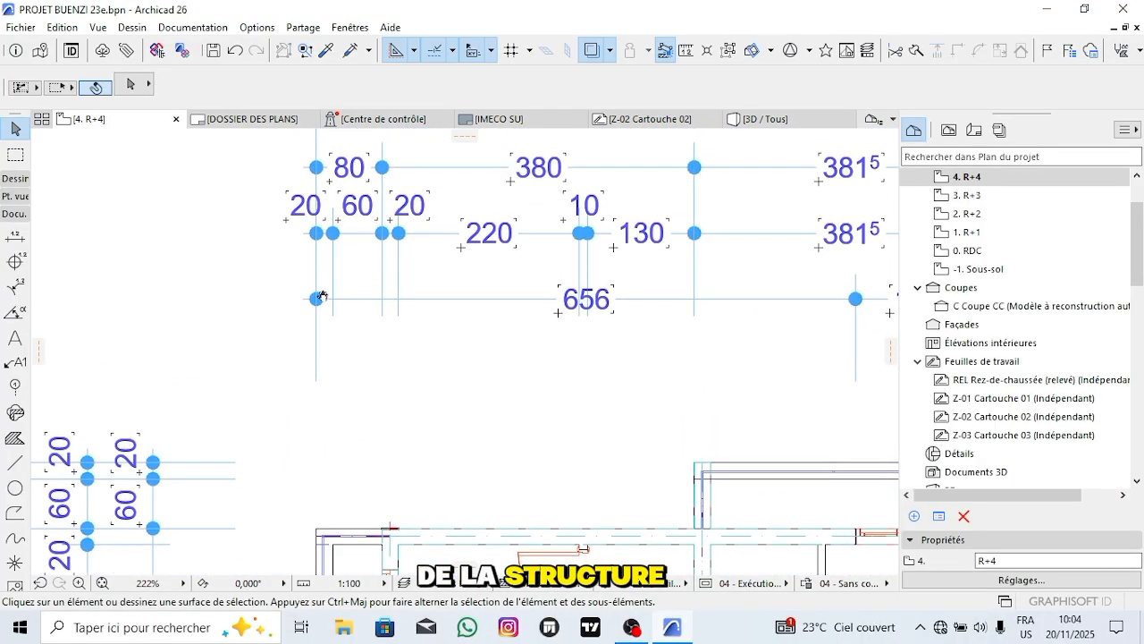
scroll(322, 241, "up", 2)
left_click(334, 244)
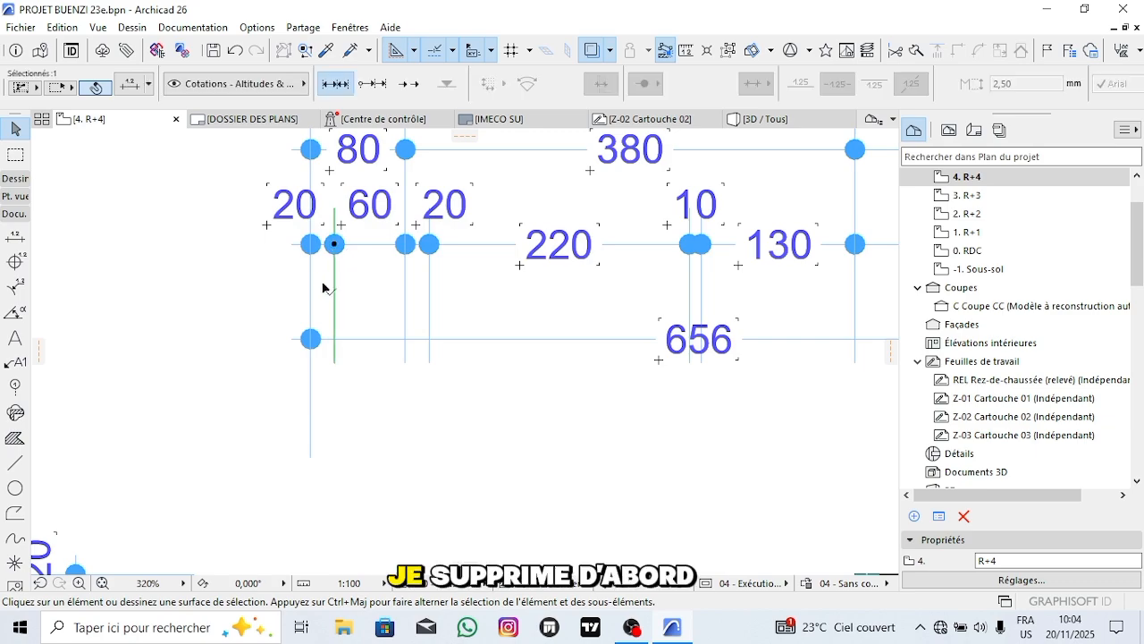
key("Delete")
Delete the dimension point between the 20 and 220 segments in the third chain.
left_click(411, 246)
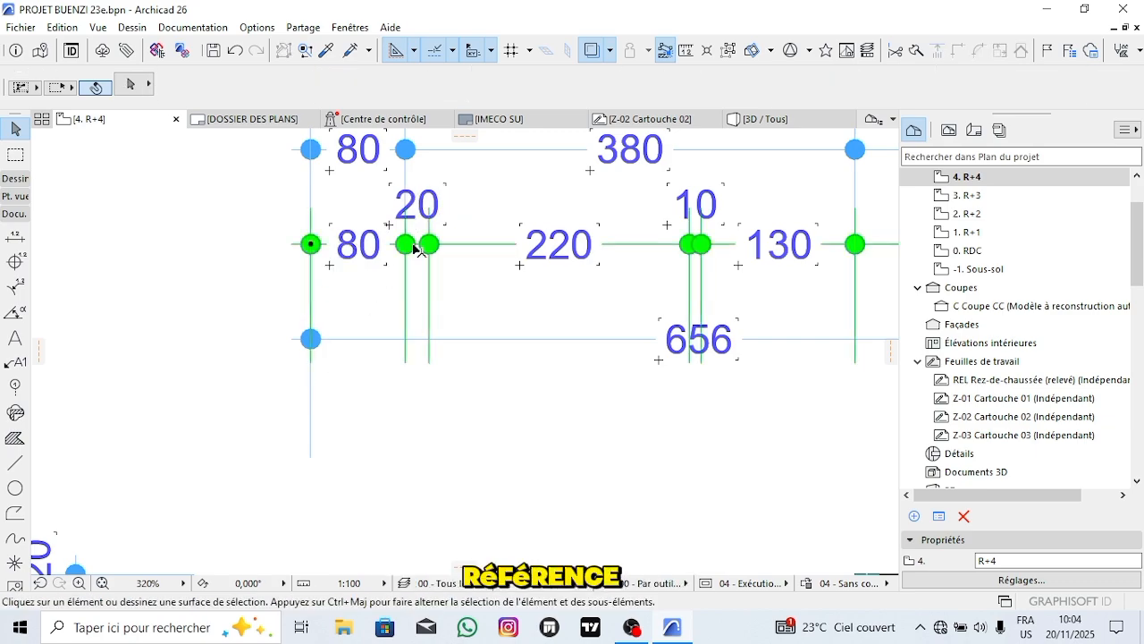
left_click(462, 302)
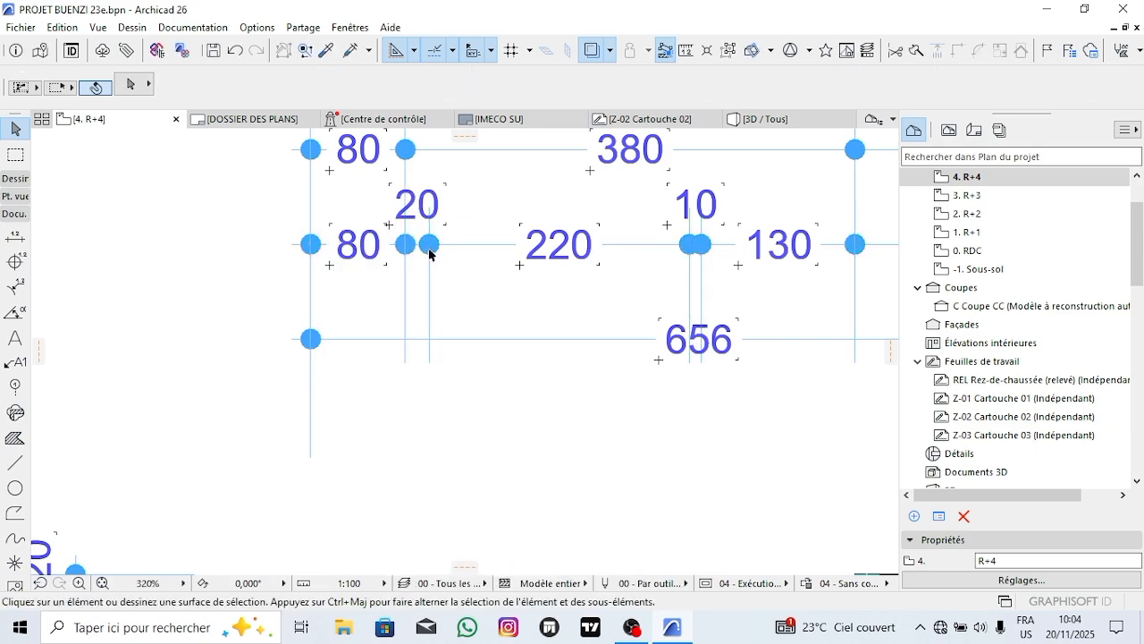
left_click(429, 245)
key("Delete")
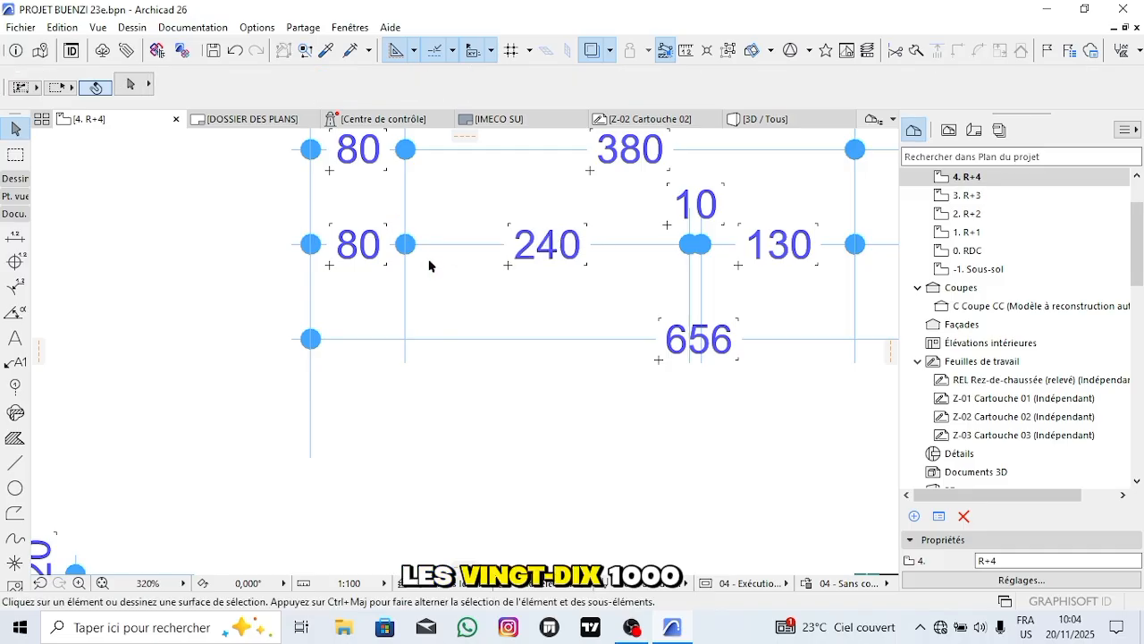
Delete the left dimension point of the 10 cm partition segment in the third chain.
scroll(438, 263, "down", 3)
scroll(487, 274, "up", 5)
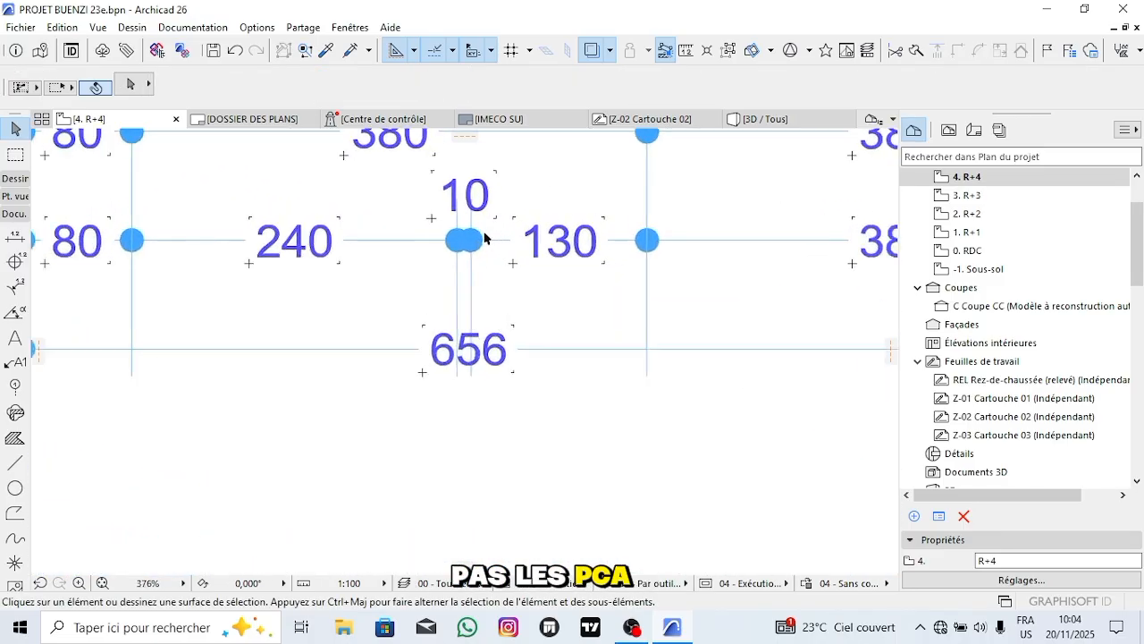
scroll(477, 247, "down", 2)
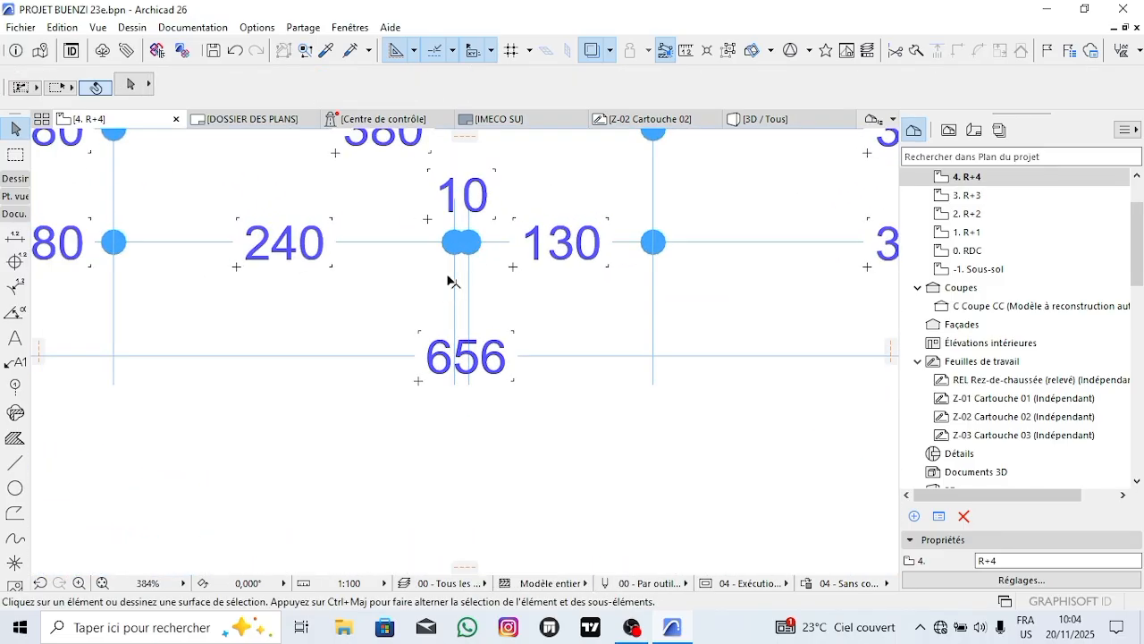
scroll(454, 275, "up", 2)
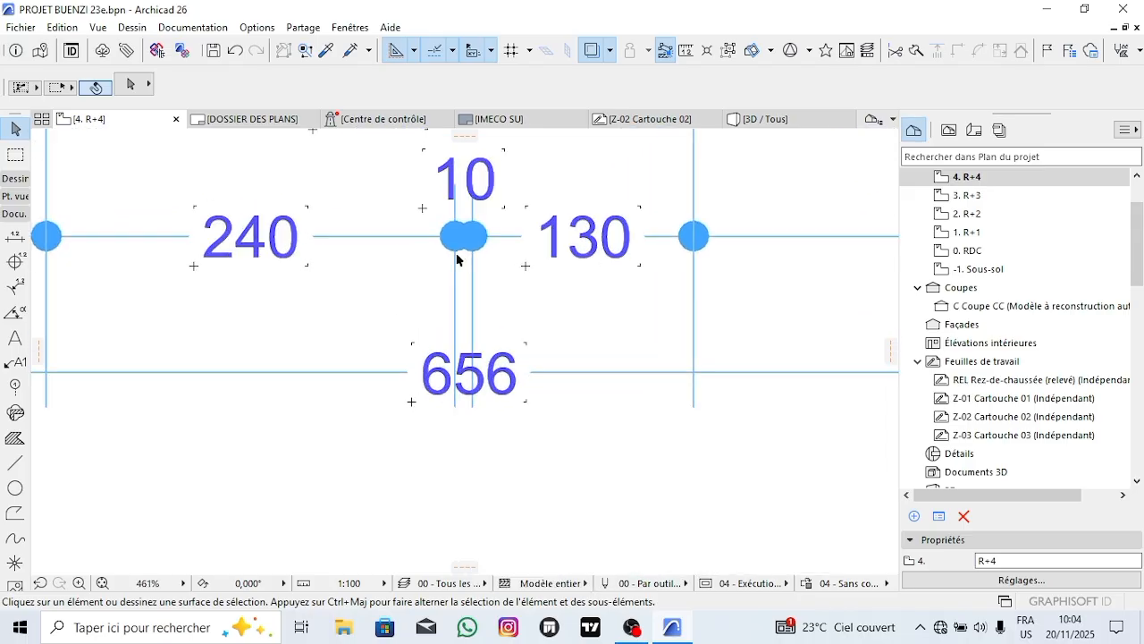
left_click(455, 252)
key("Delete")
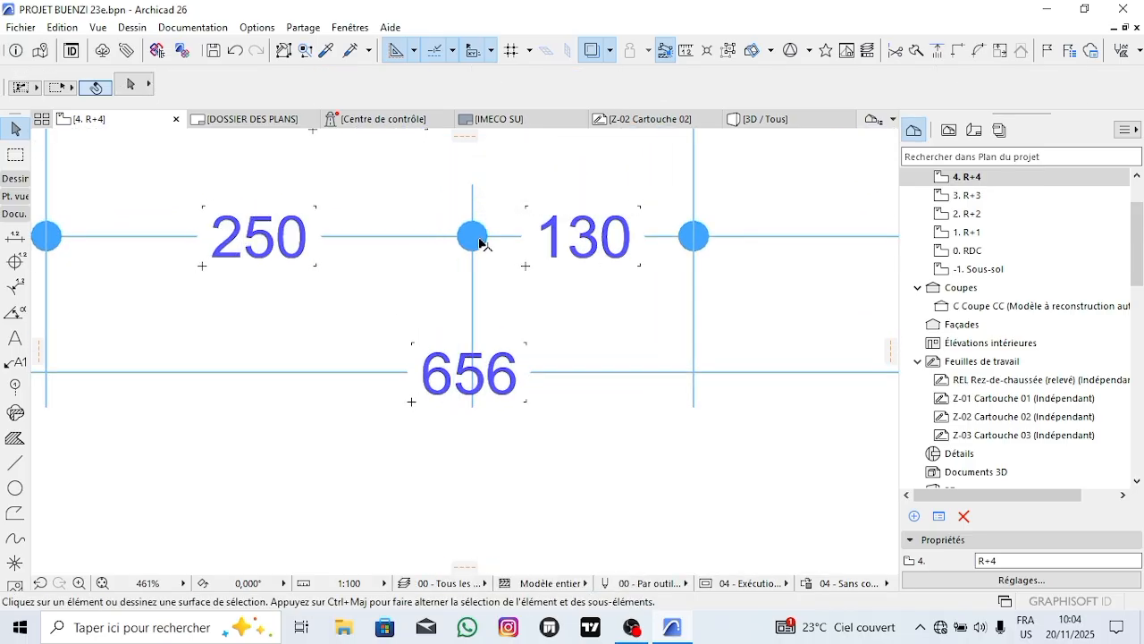
Move the third chain's second dimension point from the left to the axis of the corner beam.
scroll(412, 331, "down", 6)
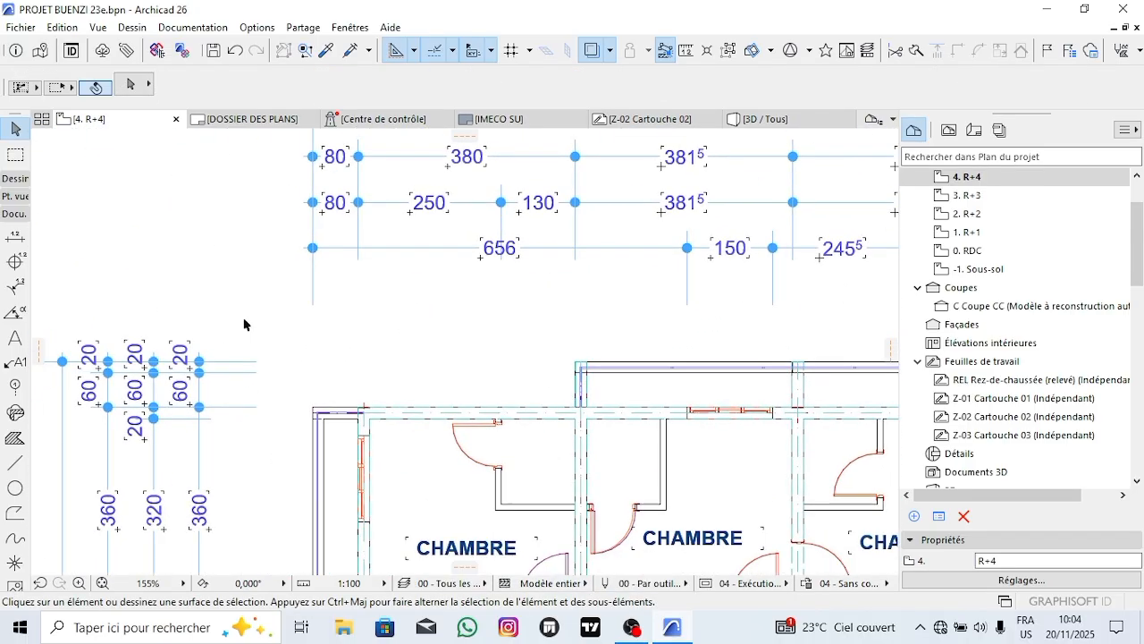
scroll(358, 200, "up", 2)
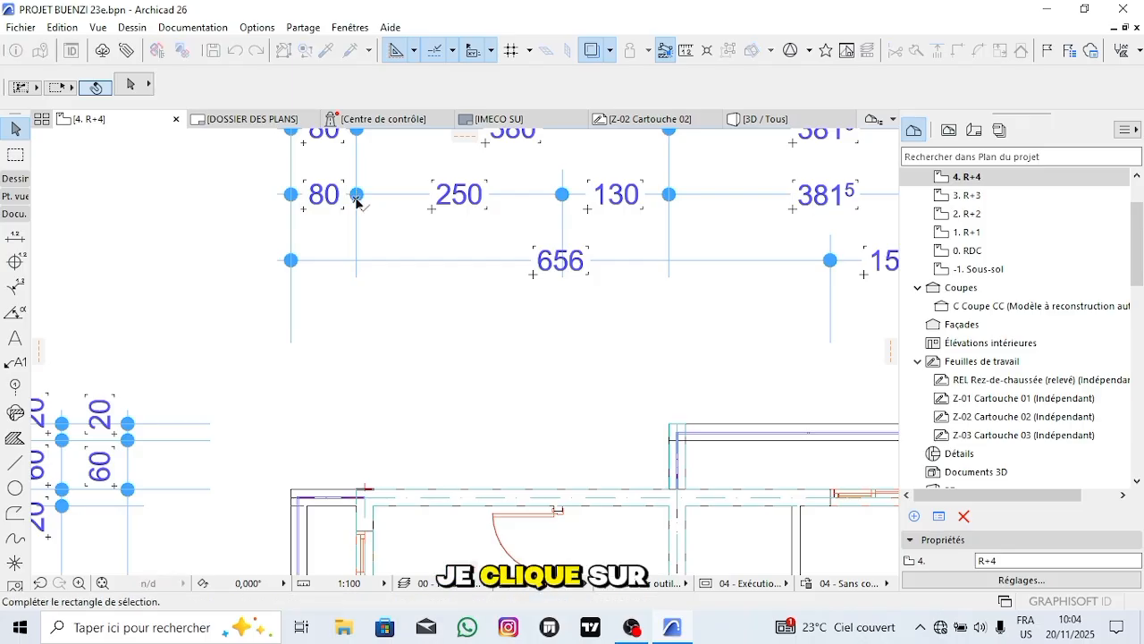
left_click(357, 194)
left_click(357, 194)
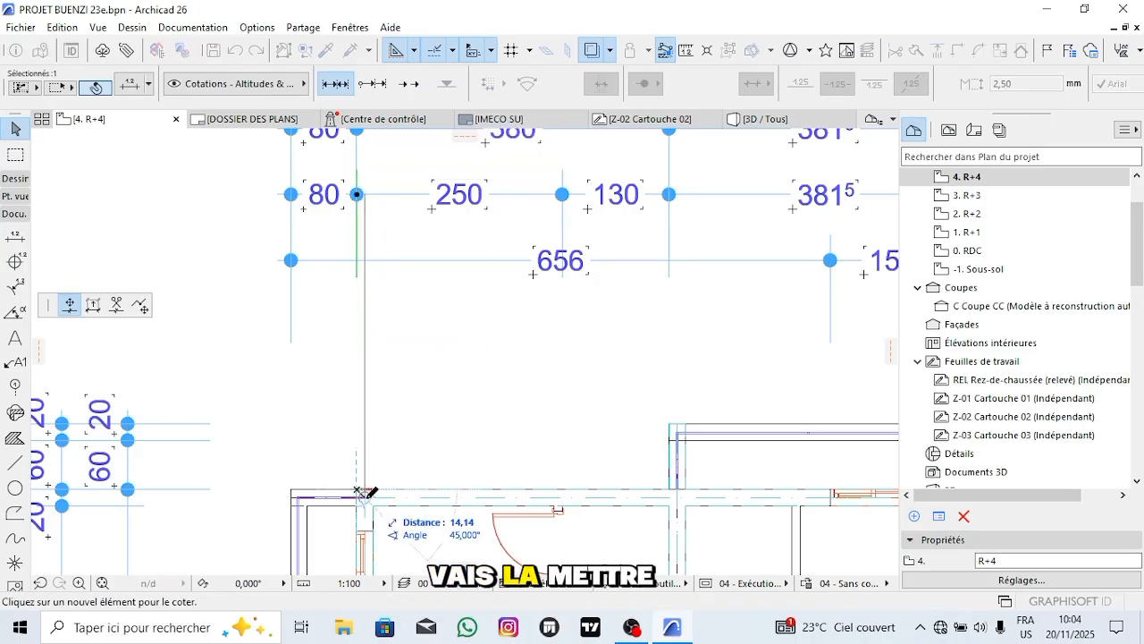
left_click(364, 496)
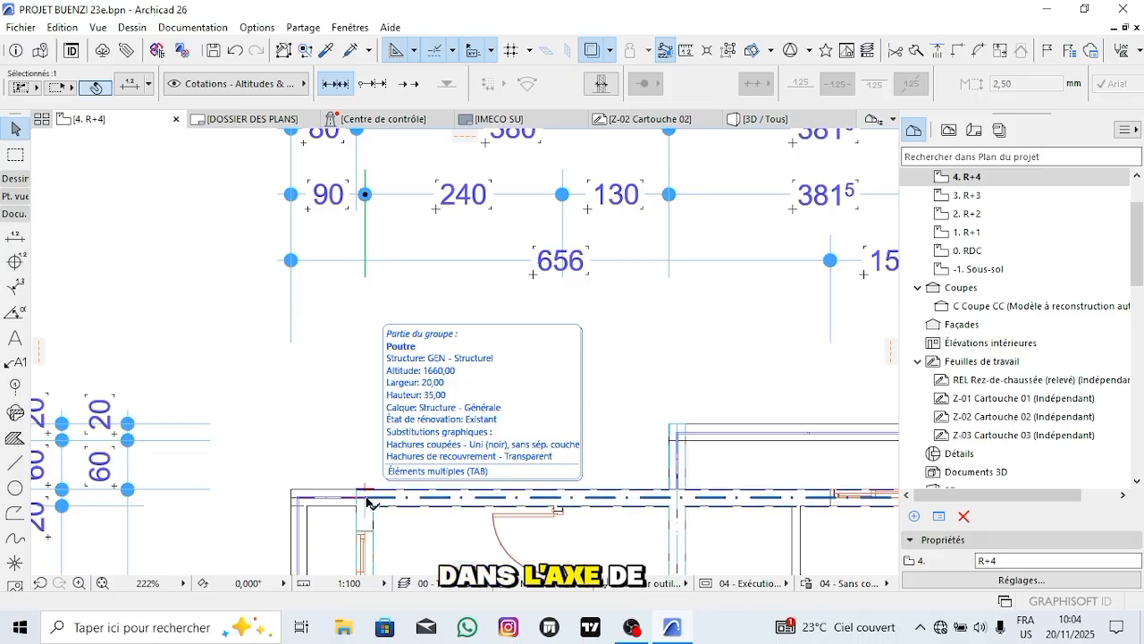
Move the third chain's leftmost dimension point from the building's outer corner onto the end wall's axis.
double_click(290, 194)
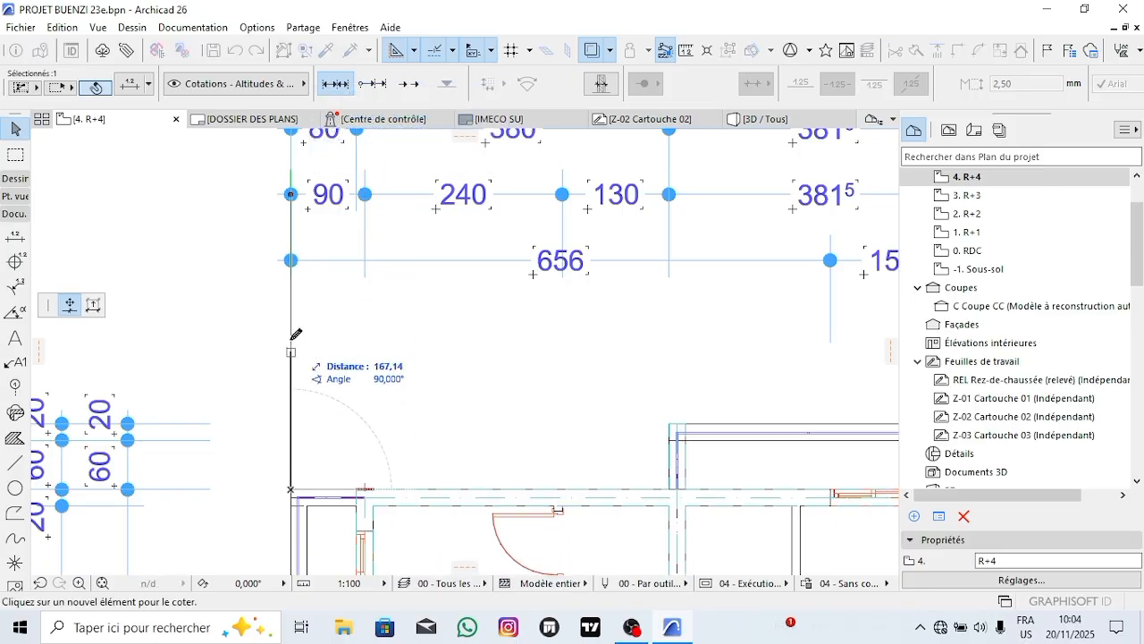
left_click(292, 493)
scroll(301, 187, "up", 3)
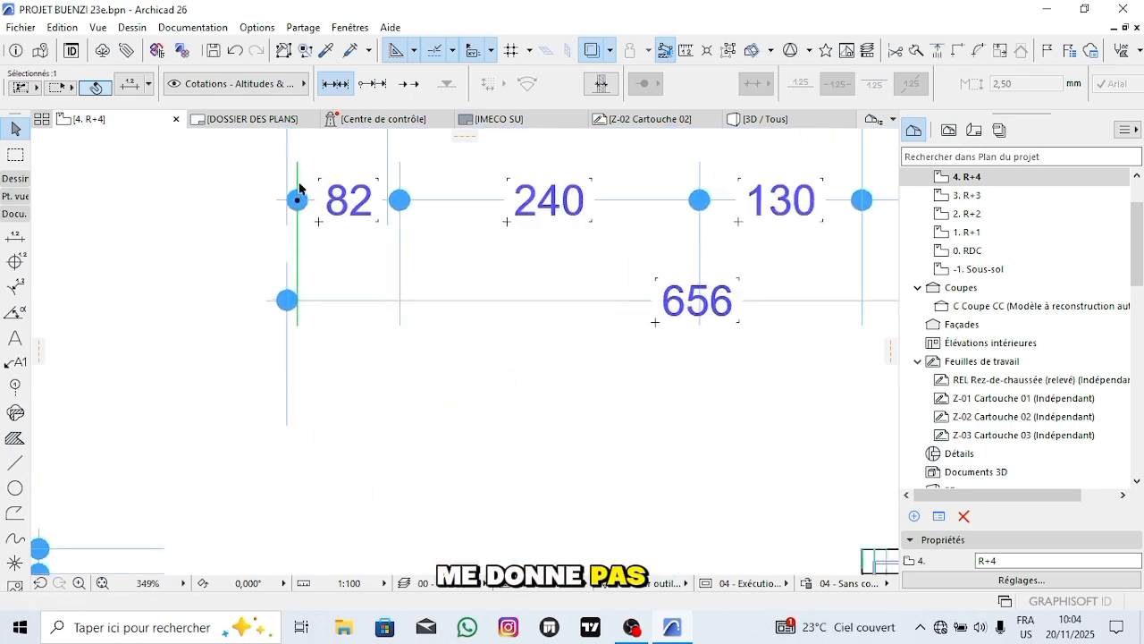
Adjust the third chain's leftmost dimension point horizontally so that its first segment becomes 80, and clear the selection.
scroll(300, 188, "up", 1)
double_click(297, 204)
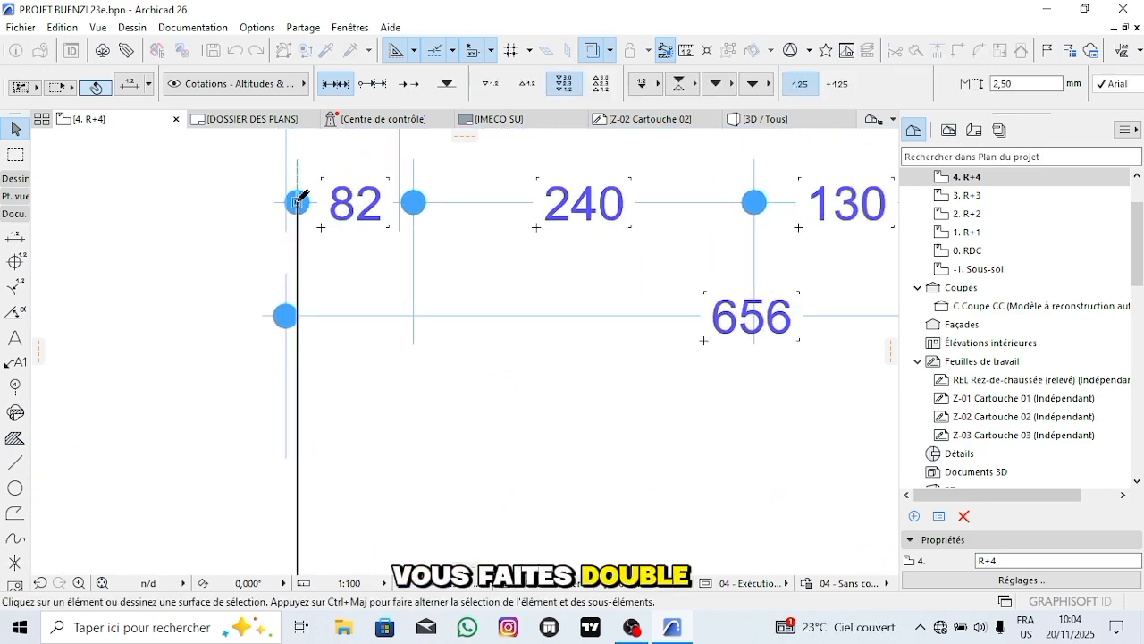
left_click(298, 204)
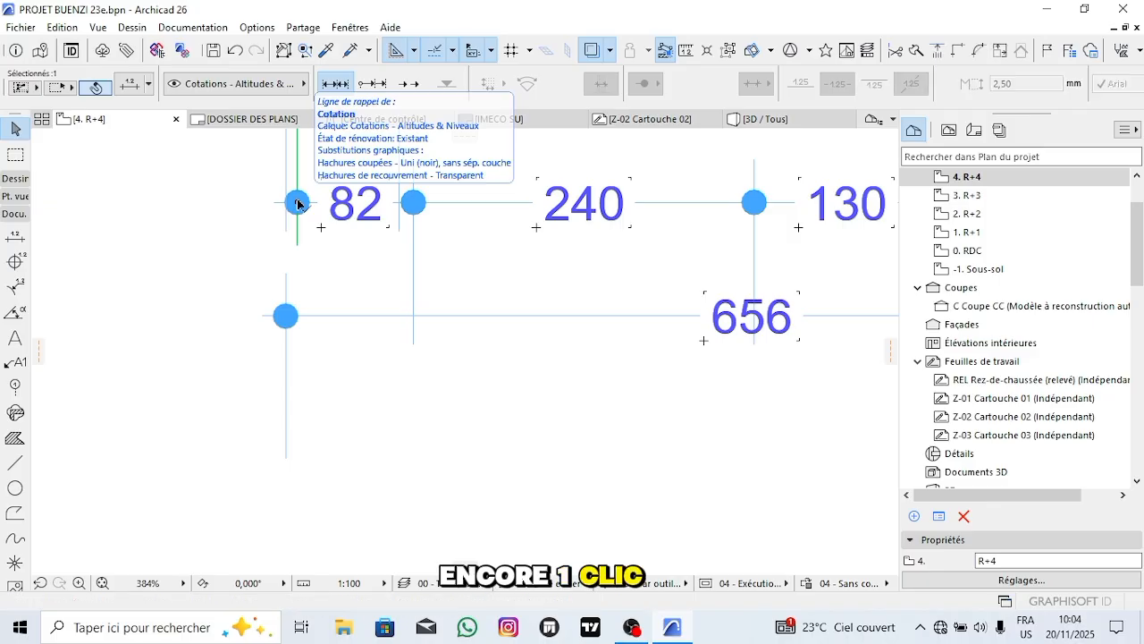
left_click(298, 203)
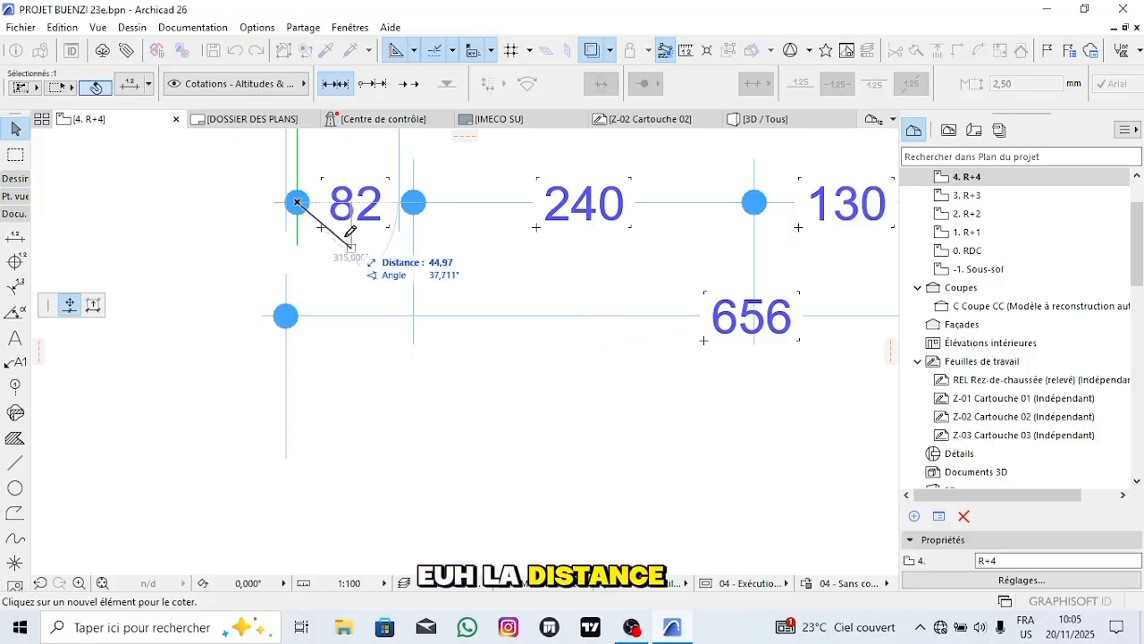
left_click(301, 203)
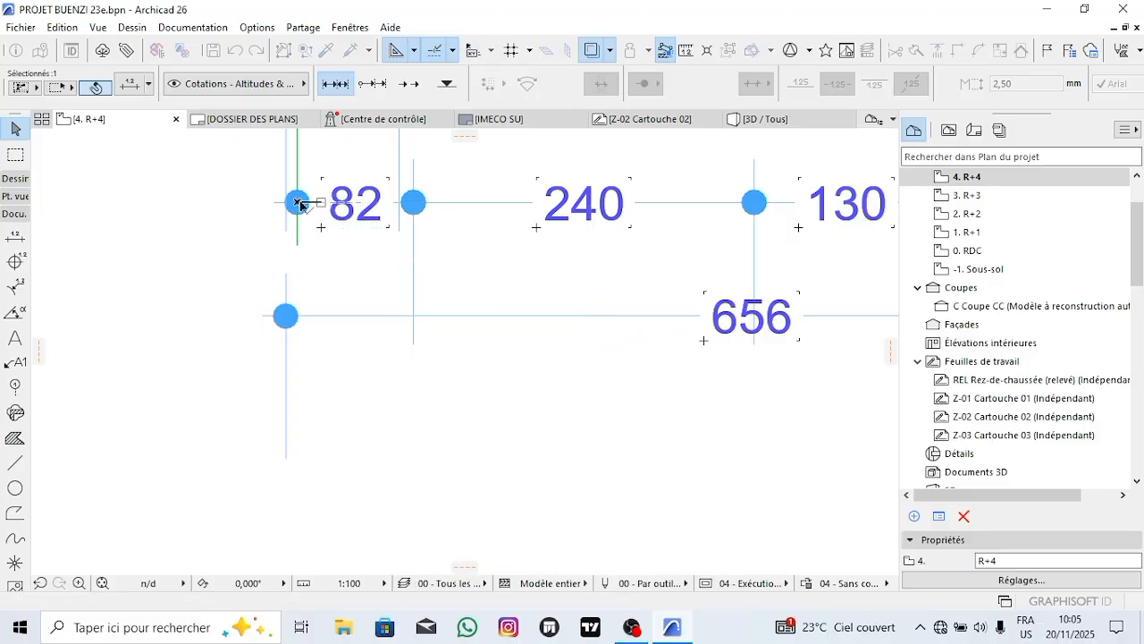
left_click(361, 415)
scroll(448, 367, "down", 3)
middle_click_drag(449, 365, 292, 285)
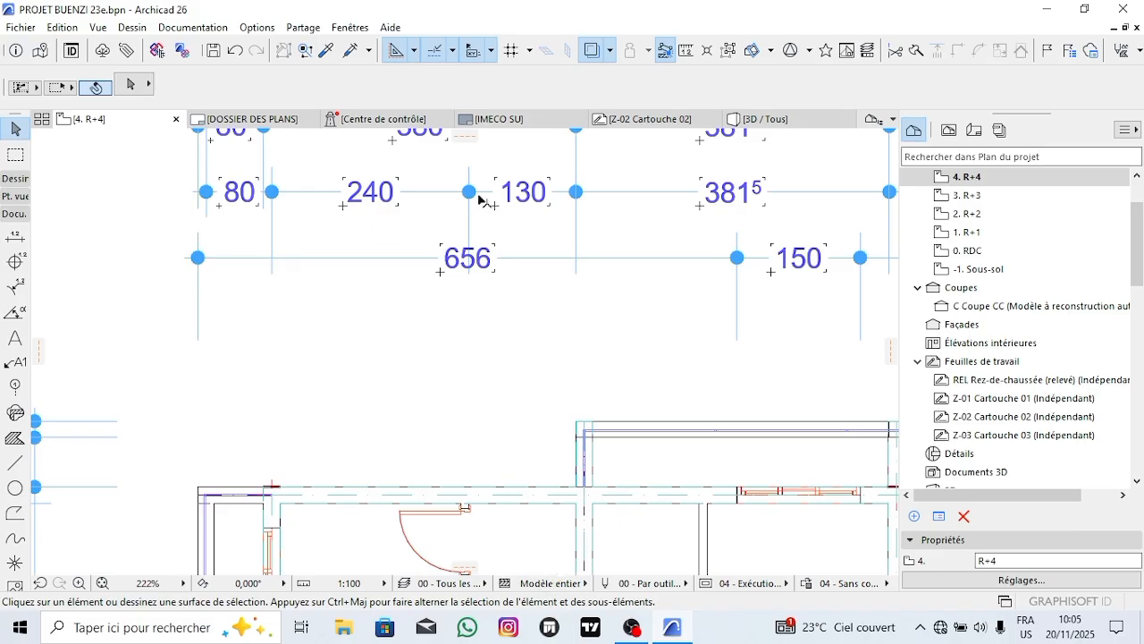
Move the third chain's point right of the 130 segment onto the beam axis, and delete the point between the 240 and 140 segments.
left_click(575, 193)
left_click(575, 192)
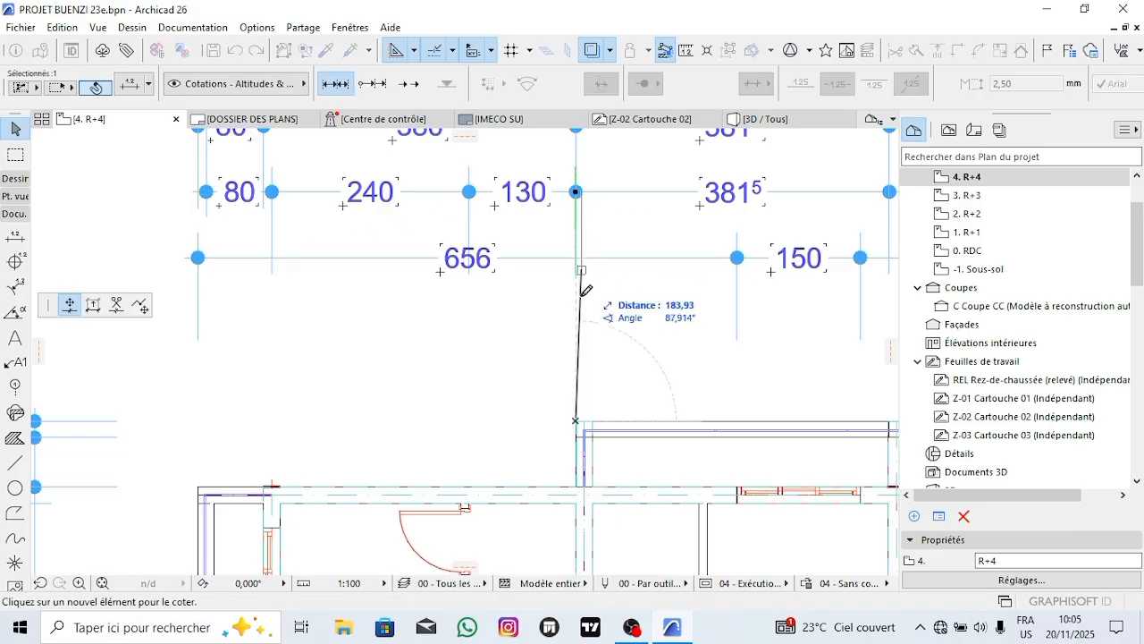
left_click(584, 493)
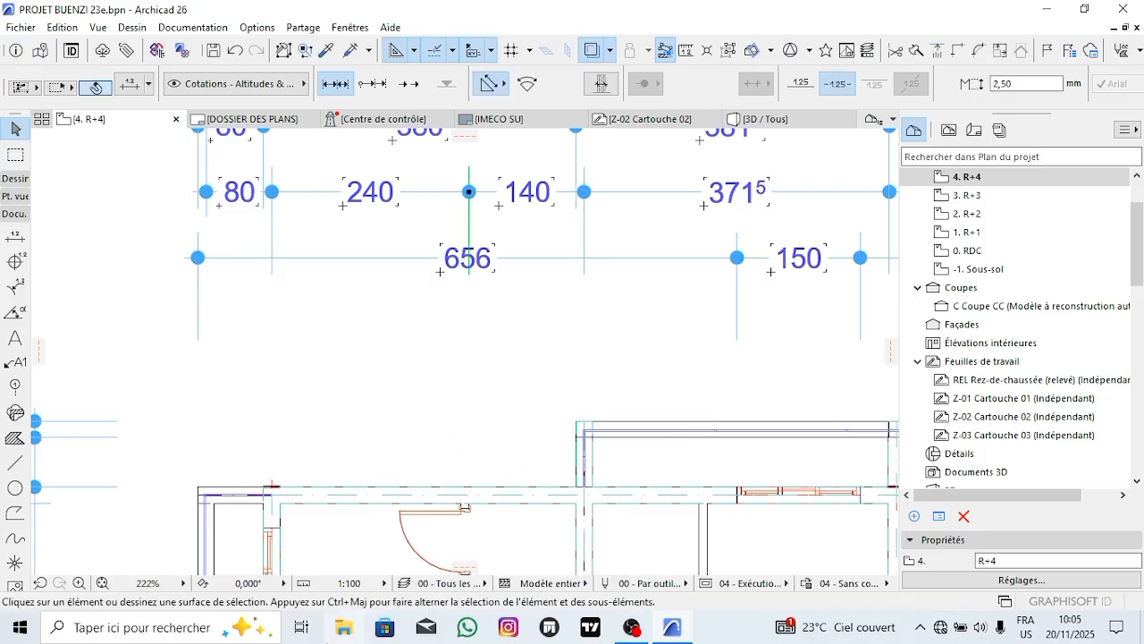
key("Delete")
scroll(461, 240, "down", 3)
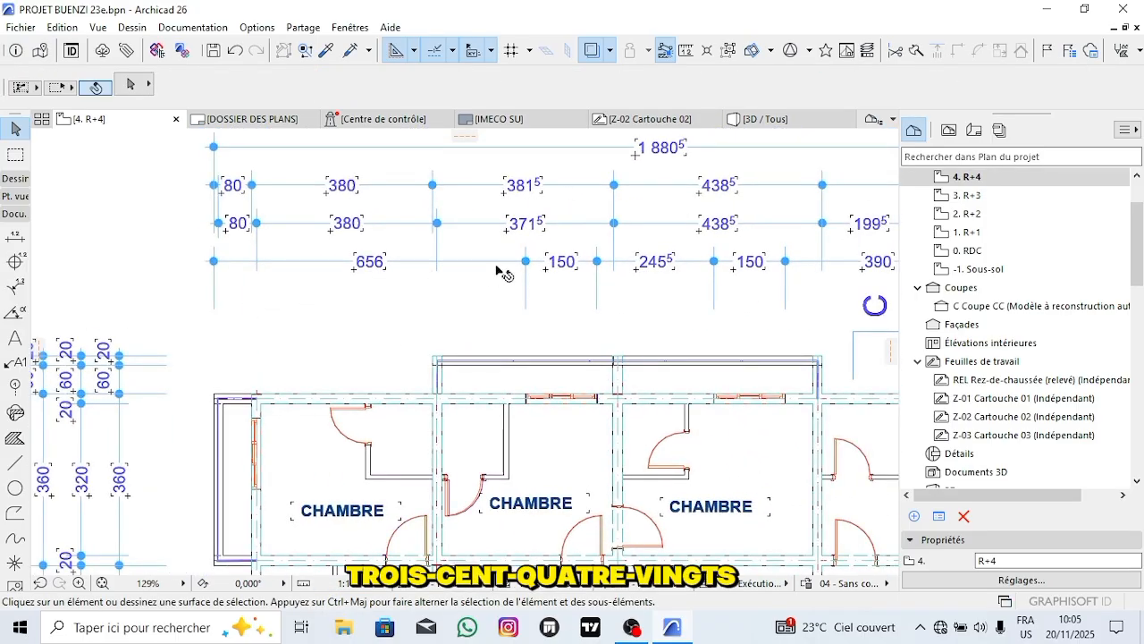
Move the third chain's point between the 371.5 and 438.5 segments onto the axis of the beam below it.
scroll(642, 237, "up", 3)
left_click(643, 233)
left_click(643, 233)
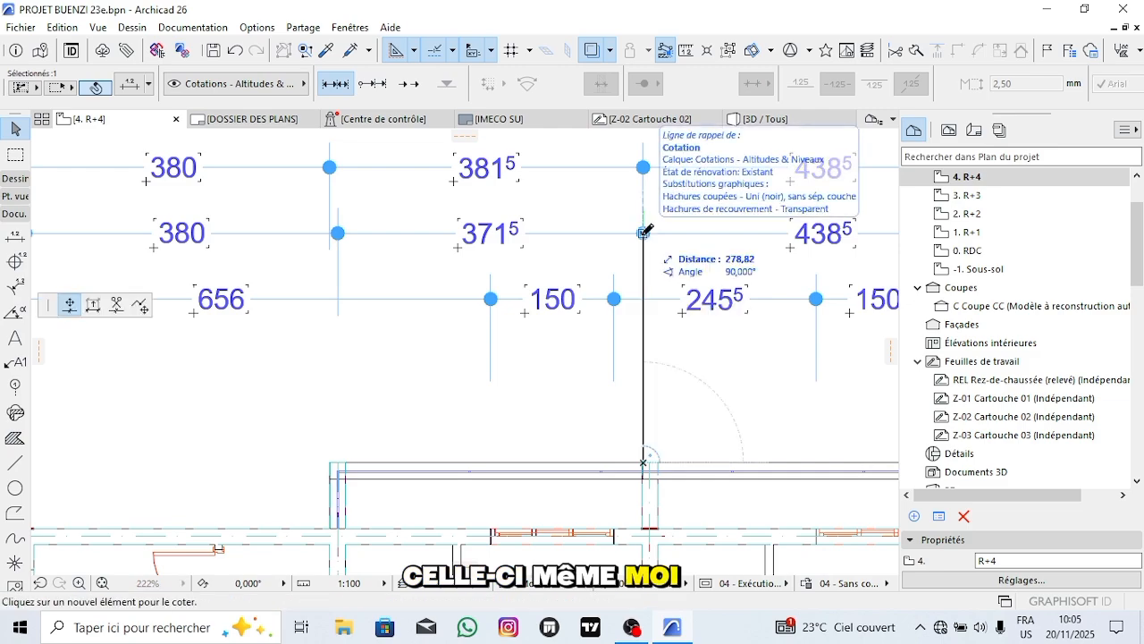
left_click(650, 536)
Move the third chain's point between the 430 and 199.5 segments onto the axis of the beam at the projection's end.
scroll(706, 349, "down", 1)
middle_click_drag(706, 349, 495, 330)
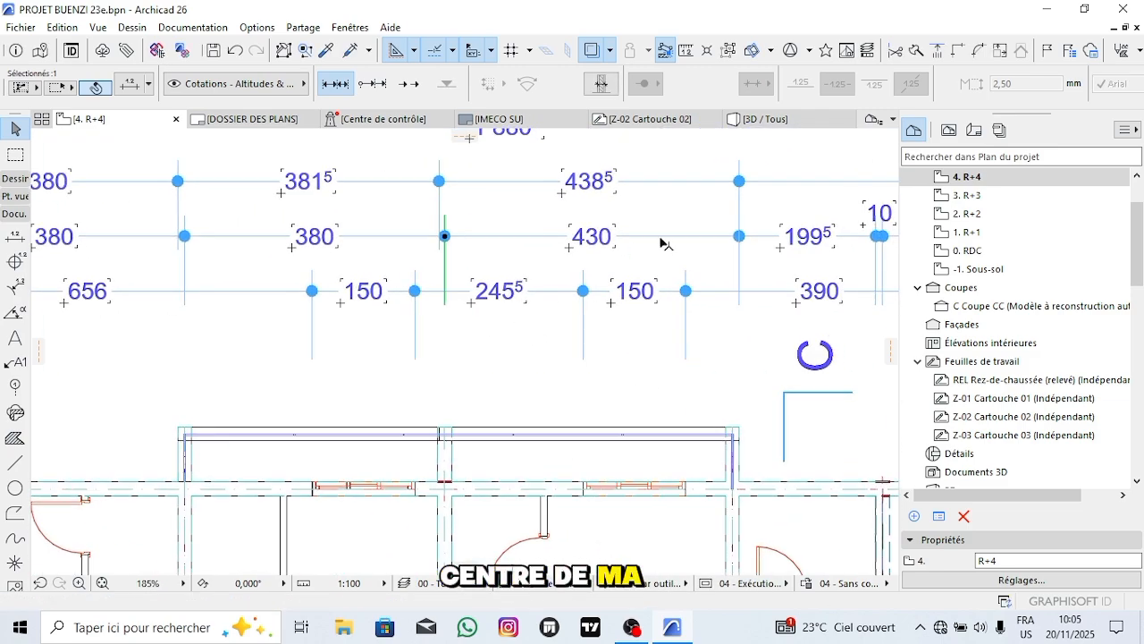
left_click(739, 235)
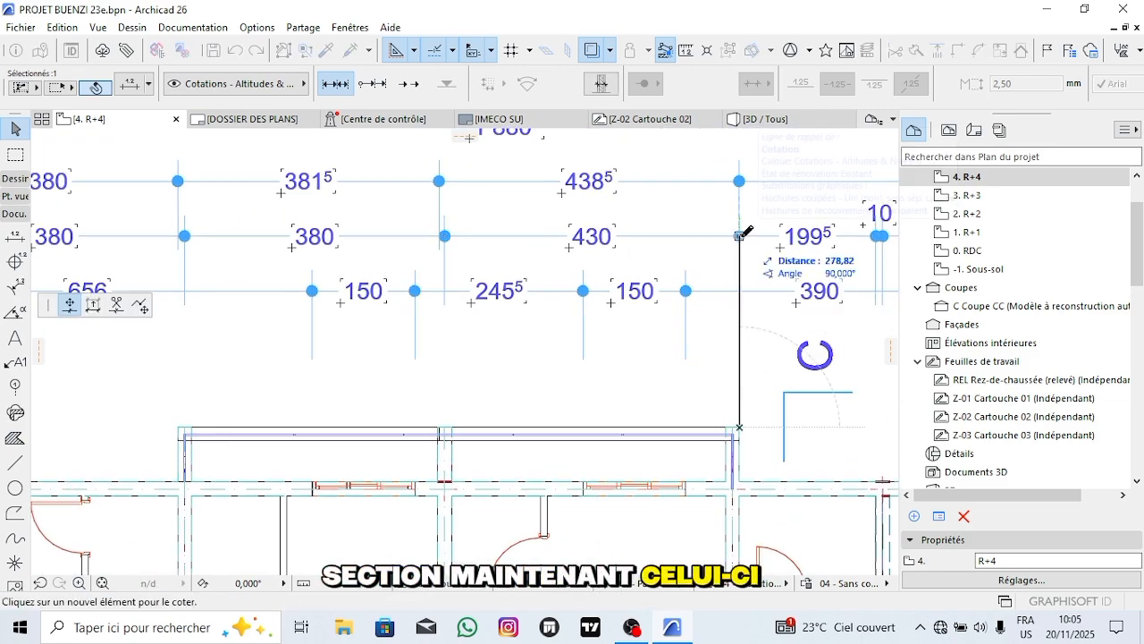
left_click(735, 491)
Delete the right dimension point of the 10 cm segment in the third chain.
middle_click_drag(715, 282, 499, 282)
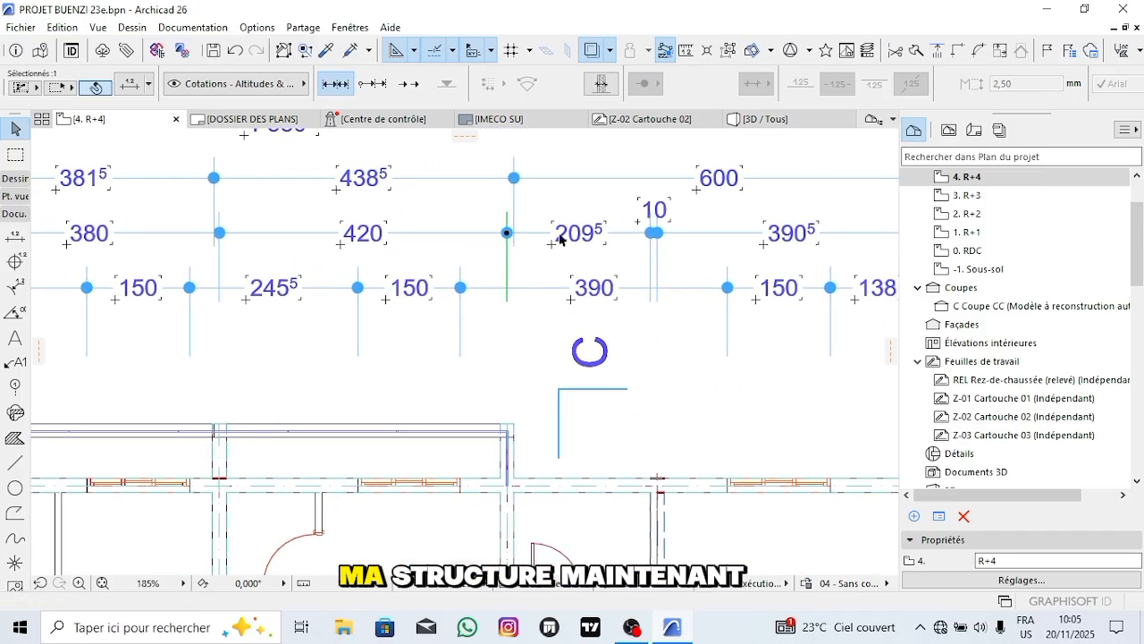
left_click(657, 234)
key("Escape")
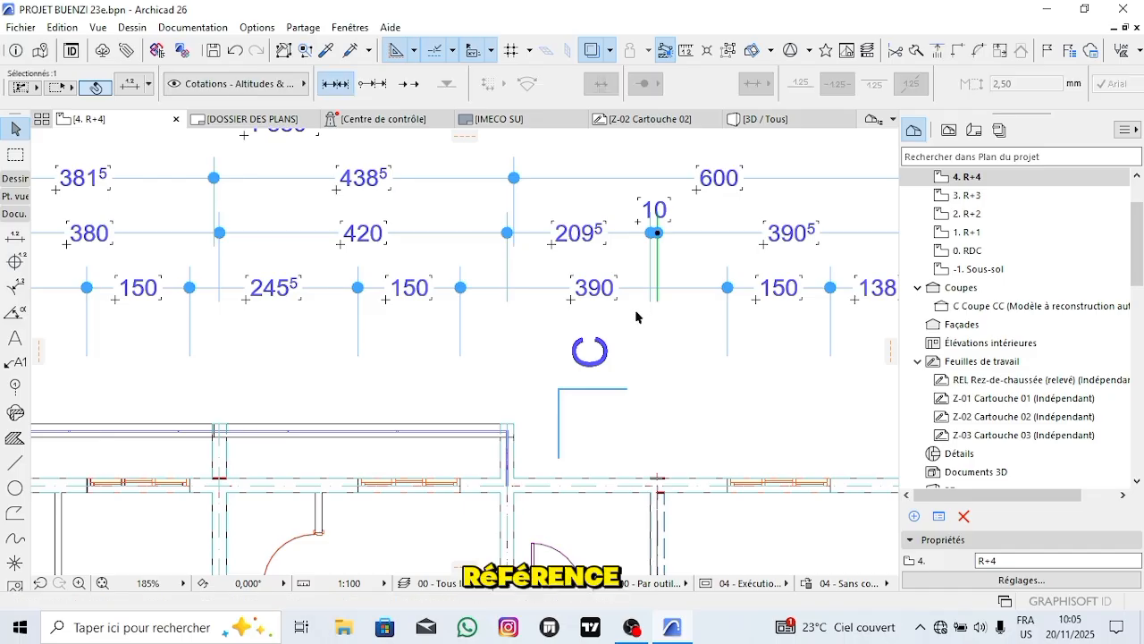
key("Delete")
Move the third chain's point between the 209.5 and 400.5 segments onto the structural axis below it.
left_click(651, 233)
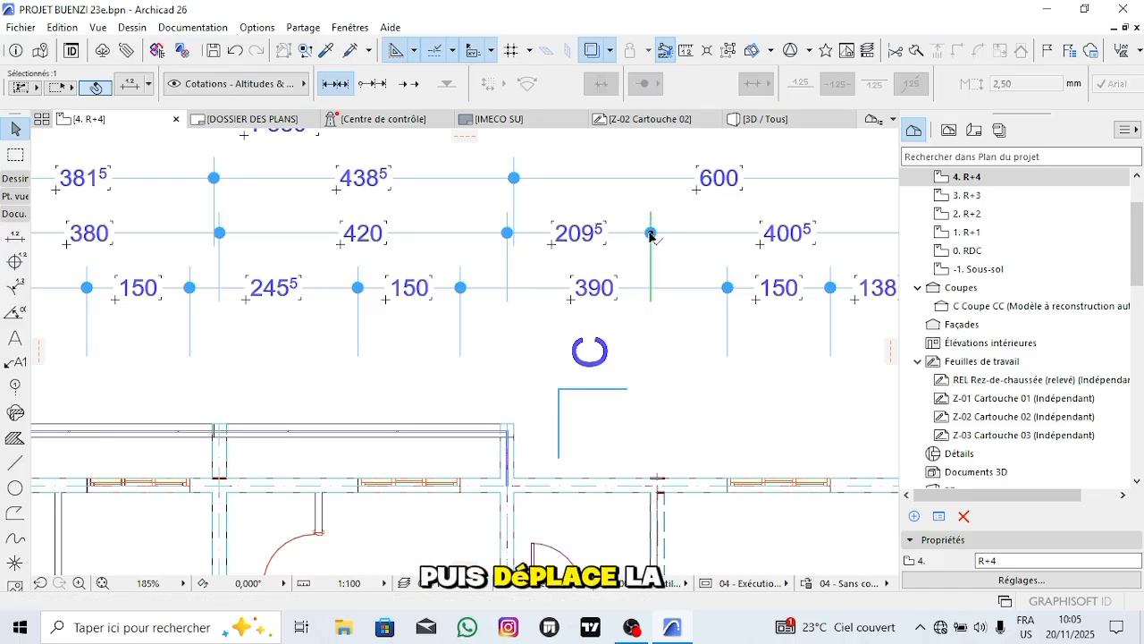
left_click(650, 233)
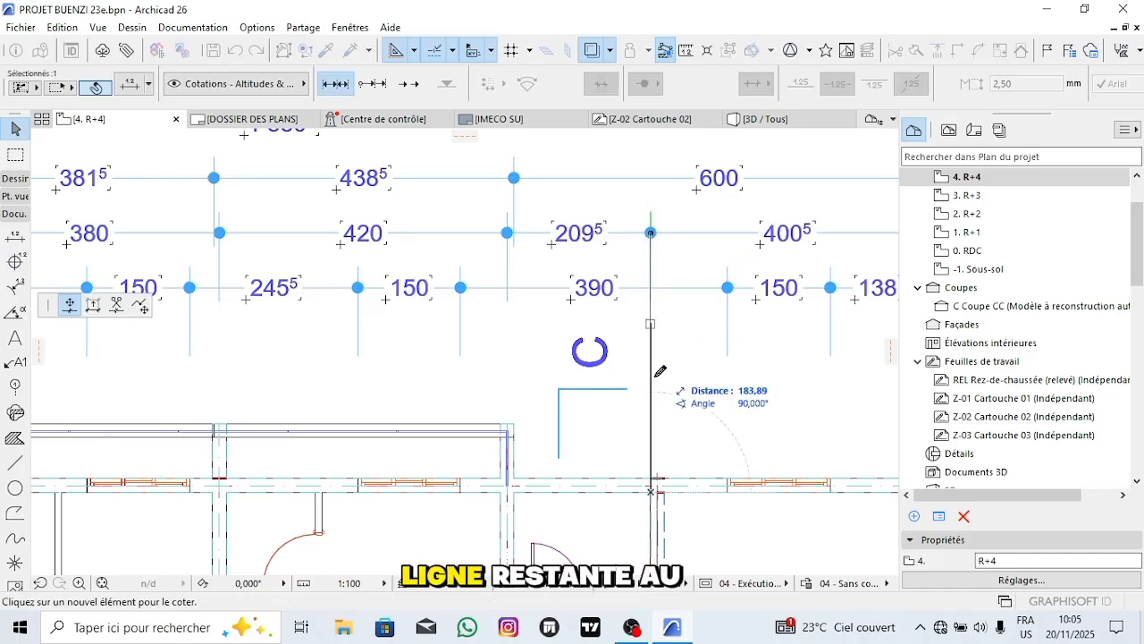
left_click(656, 477)
Move the third chain's rightmost dimension point from the building's outer corner onto the axis of the end beam.
scroll(608, 316, "down", 2)
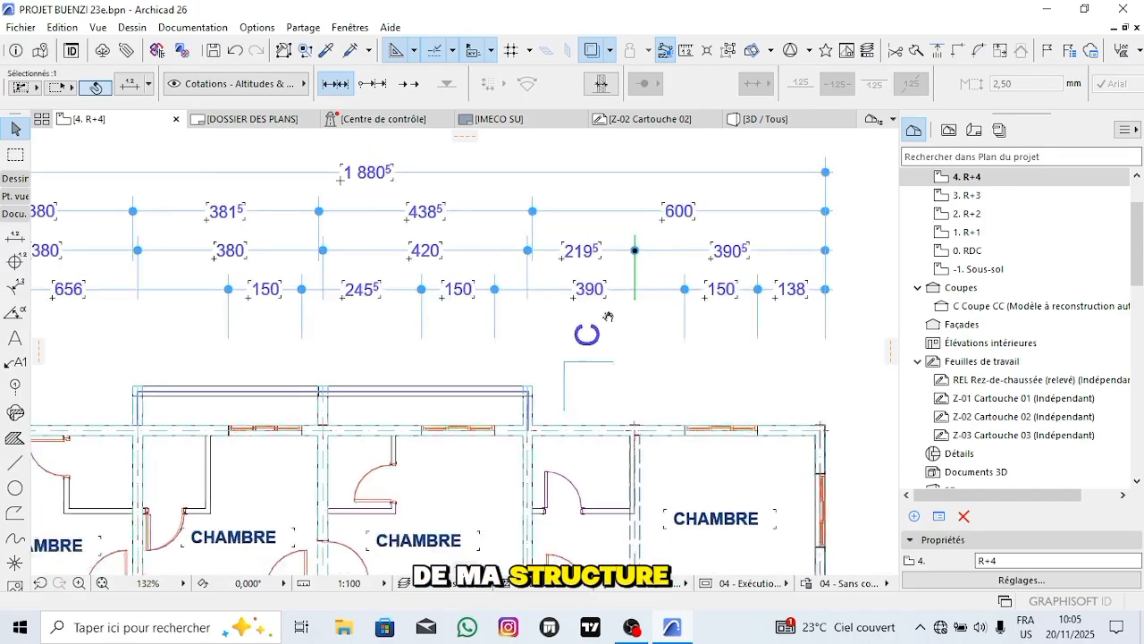
middle_click_drag(608, 317, 451, 269)
scroll(452, 269, "up", 1)
left_click(706, 194)
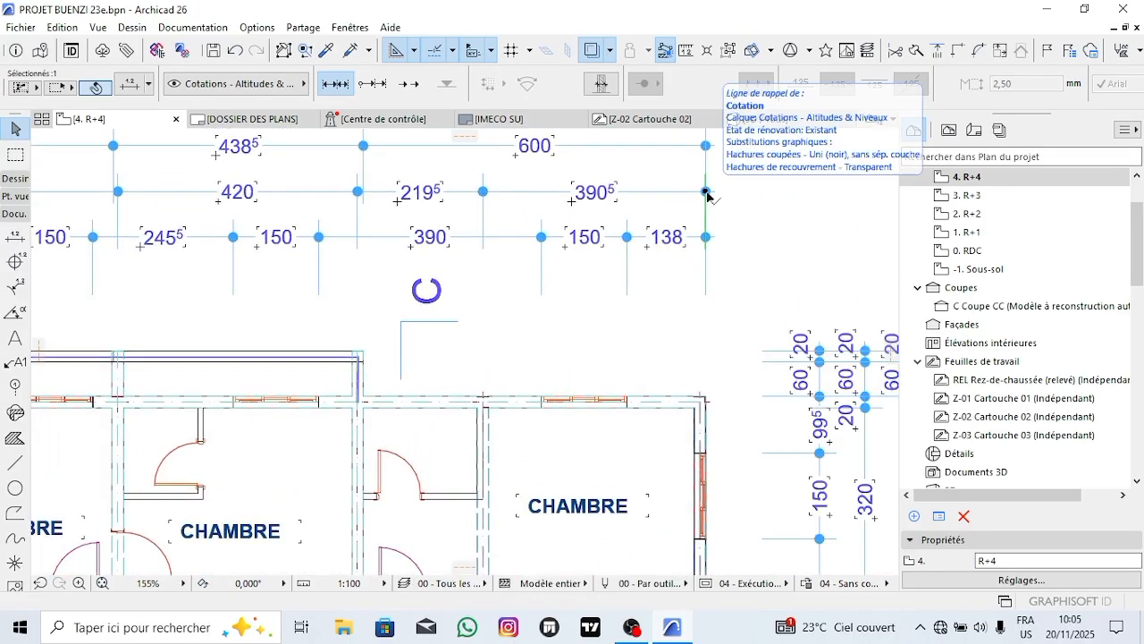
scroll(703, 393, "up", 3)
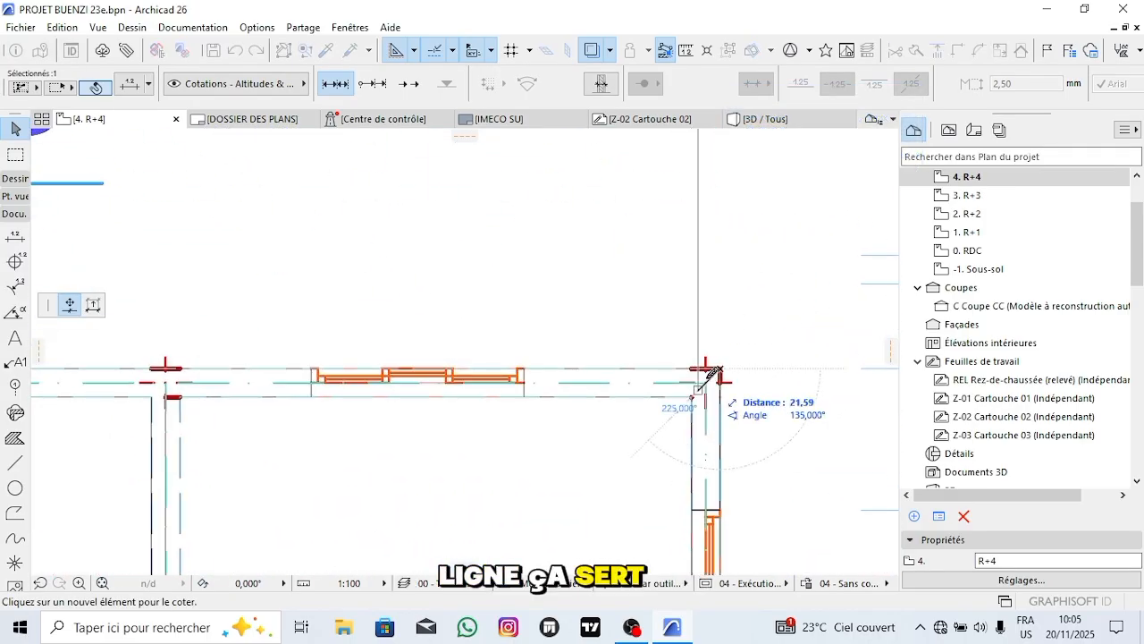
left_click(702, 397)
Examine the top facade's dimension chains along their full length against the structural axes, windows and facade breaks.
scroll(535, 315, "down", 5)
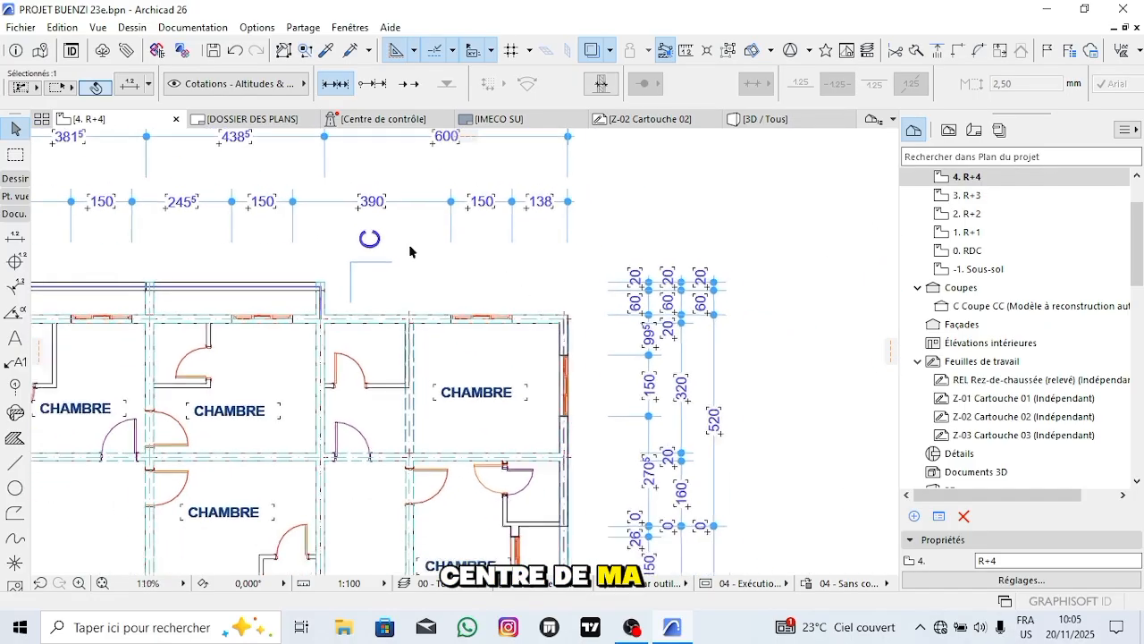
middle_click_drag(382, 274, 428, 285)
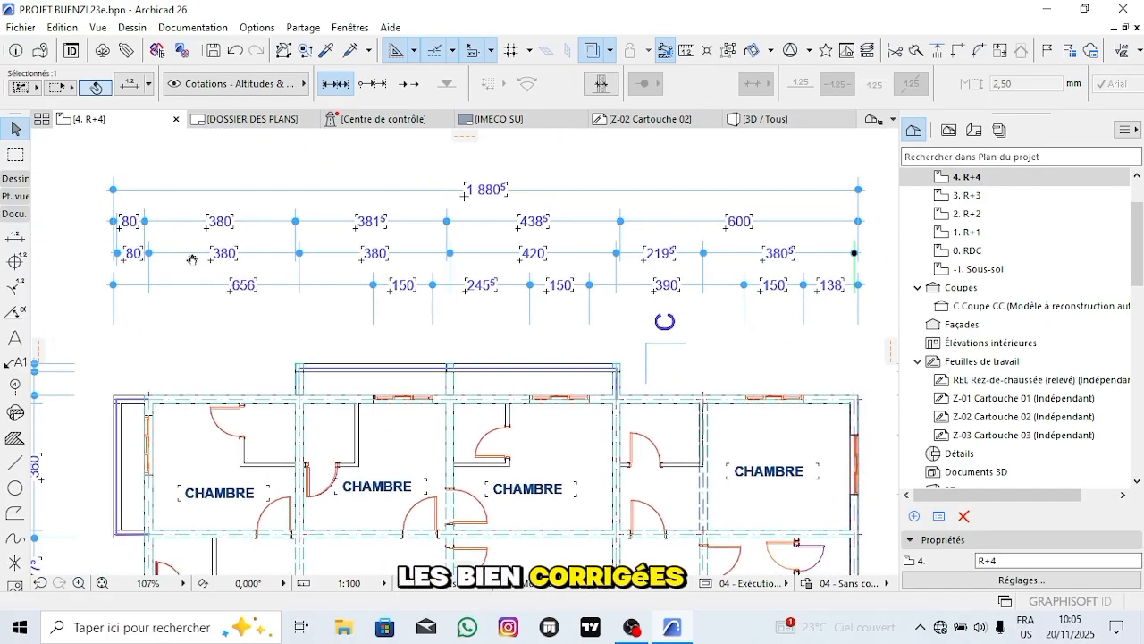
middle_click_drag(192, 259, 250, 291)
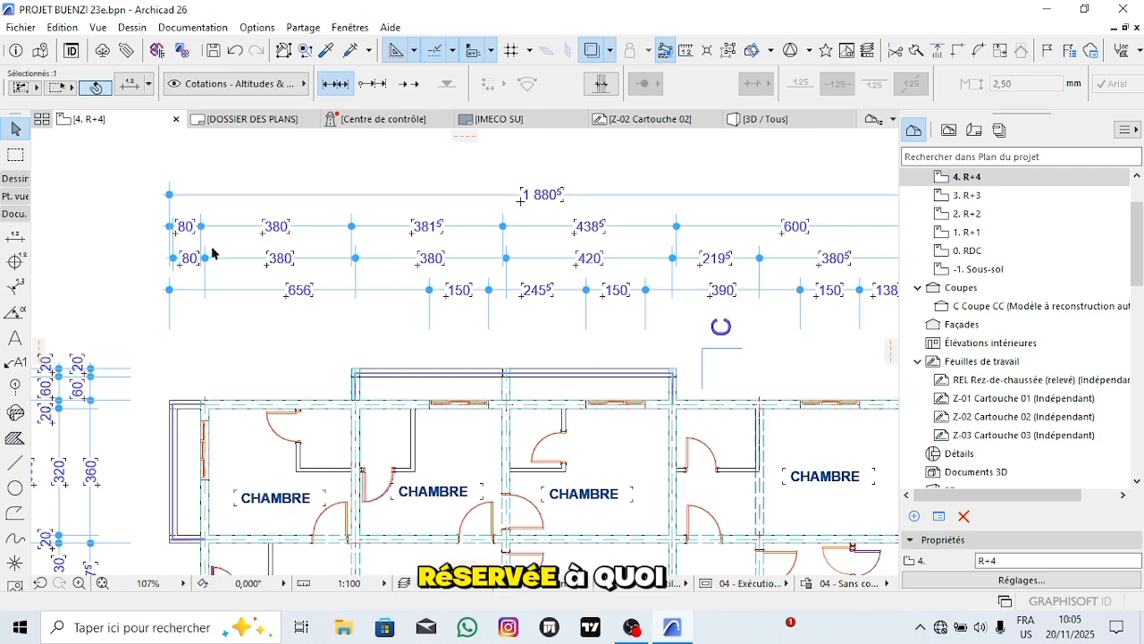
scroll(191, 248, "up", 2)
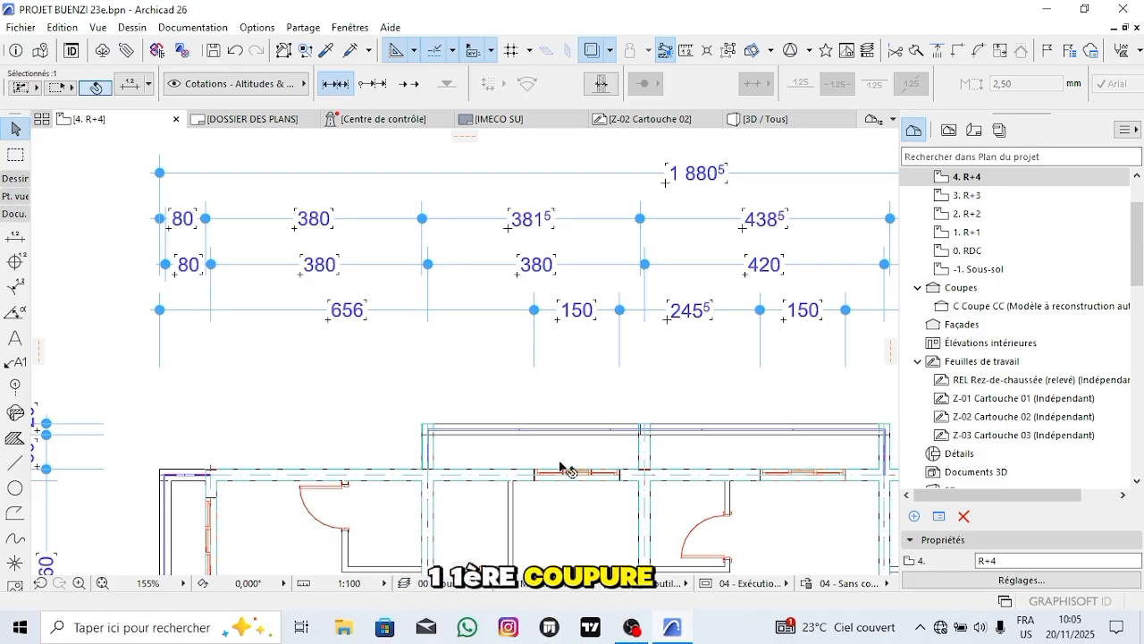
middle_click_drag(562, 467, 270, 387)
middle_click_drag(677, 420, 590, 429)
scroll(242, 385, "down", 2)
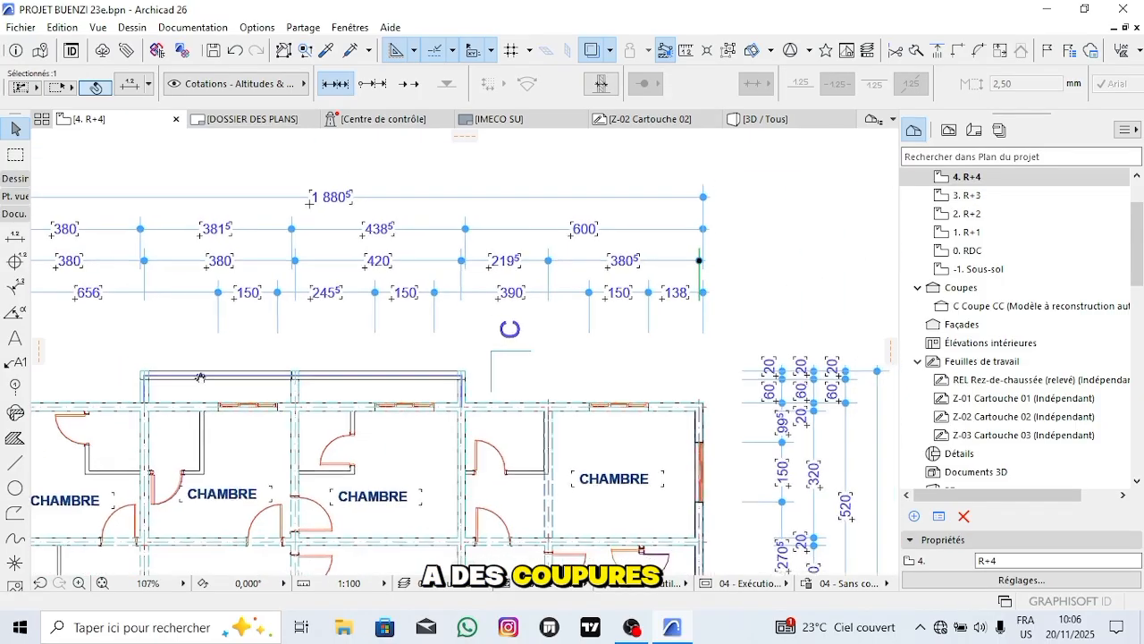
Delete the dimension point between the 80 and 380 segments in the top facade's second chain.
middle_click_drag(202, 378, 510, 399)
scroll(304, 317, "up", 2)
left_click(278, 231)
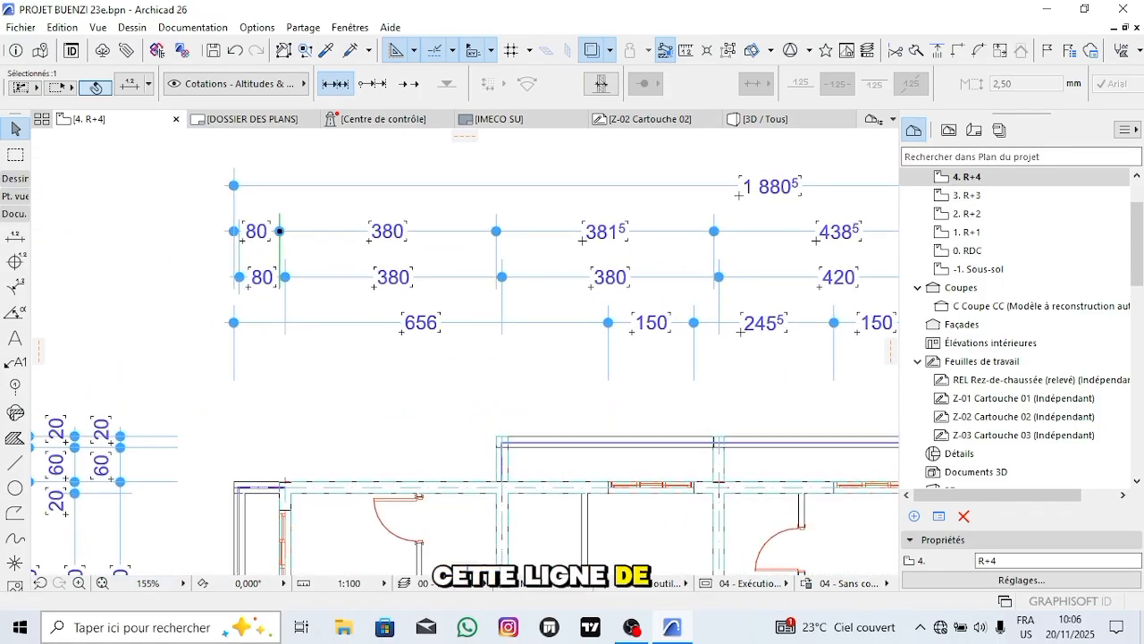
key("Delete")
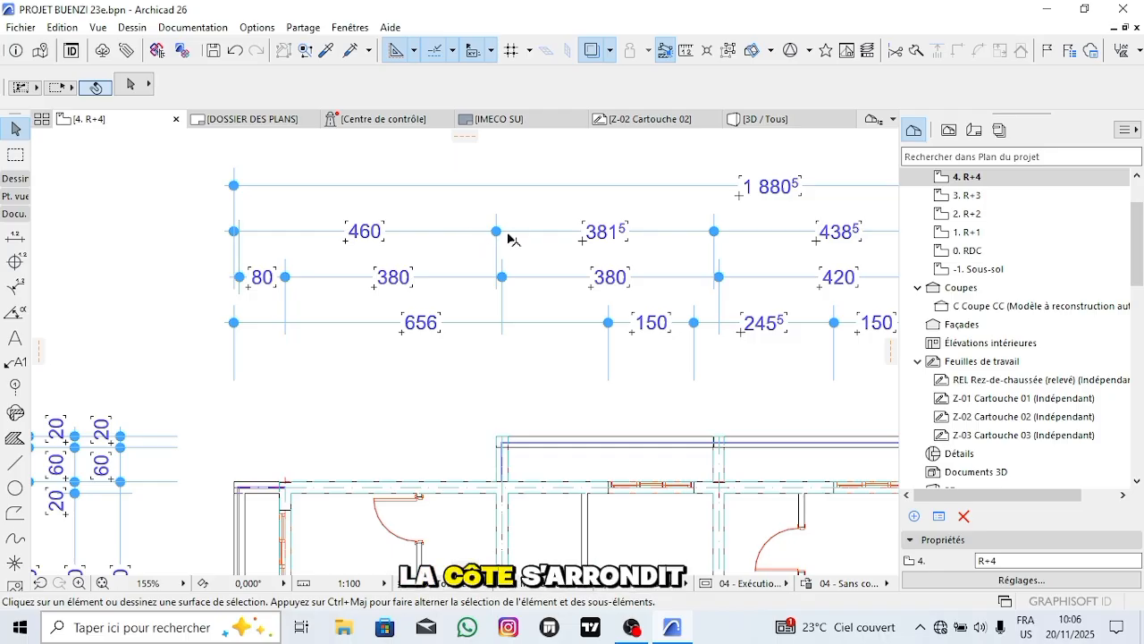
Move the second chain's point between the 460 and 381.5 segments to the outer corner where the projecting facade begins.
left_click(496, 231)
left_click(496, 232)
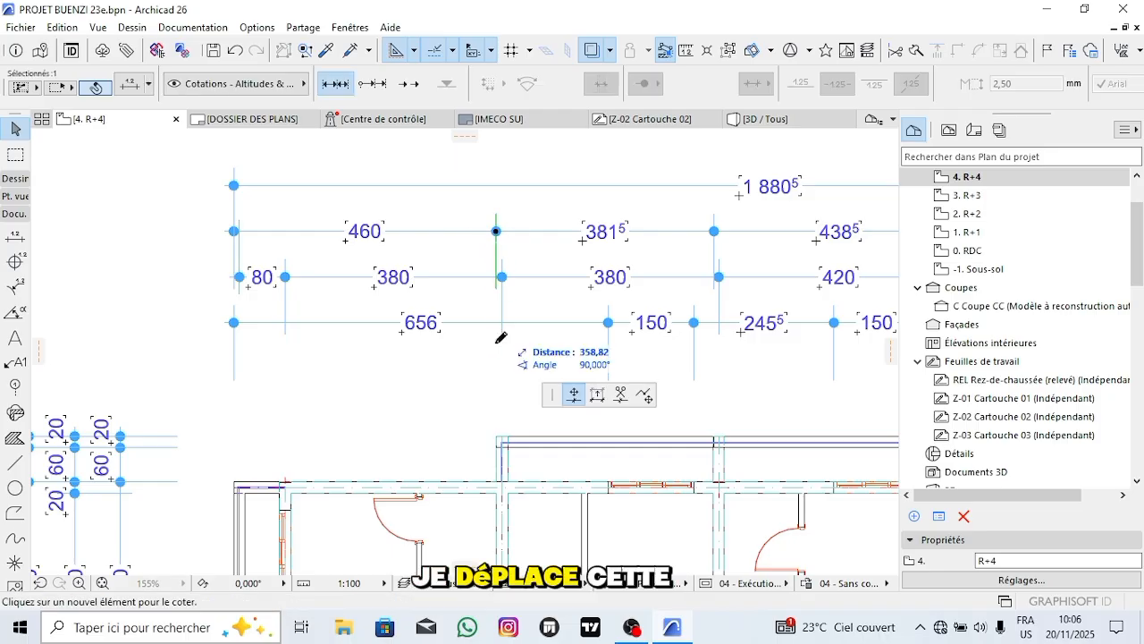
left_click(500, 437)
Delete the dimension point between the 381.5 and 438.5 segments in the second chain.
scroll(593, 352, "down", 2)
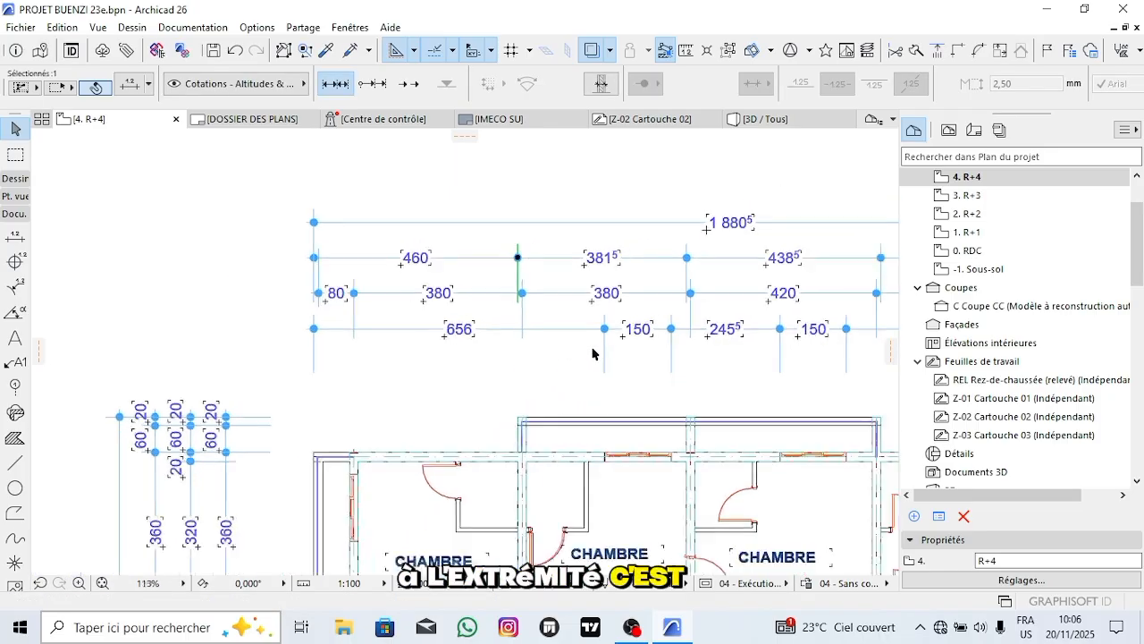
middle_click_drag(592, 352, 393, 326)
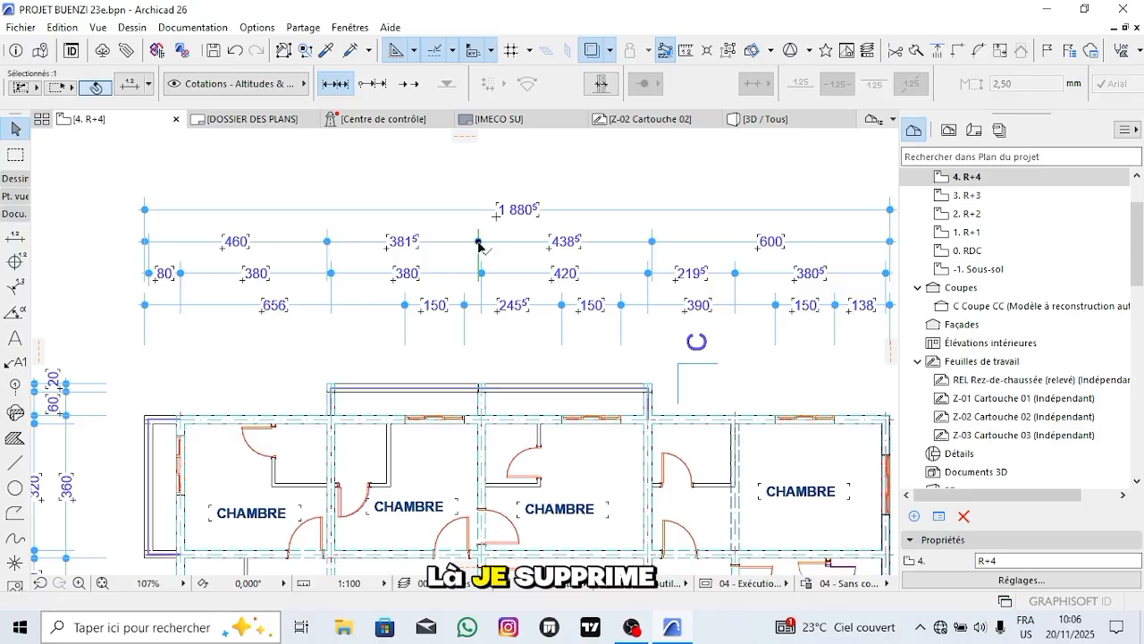
key("Delete")
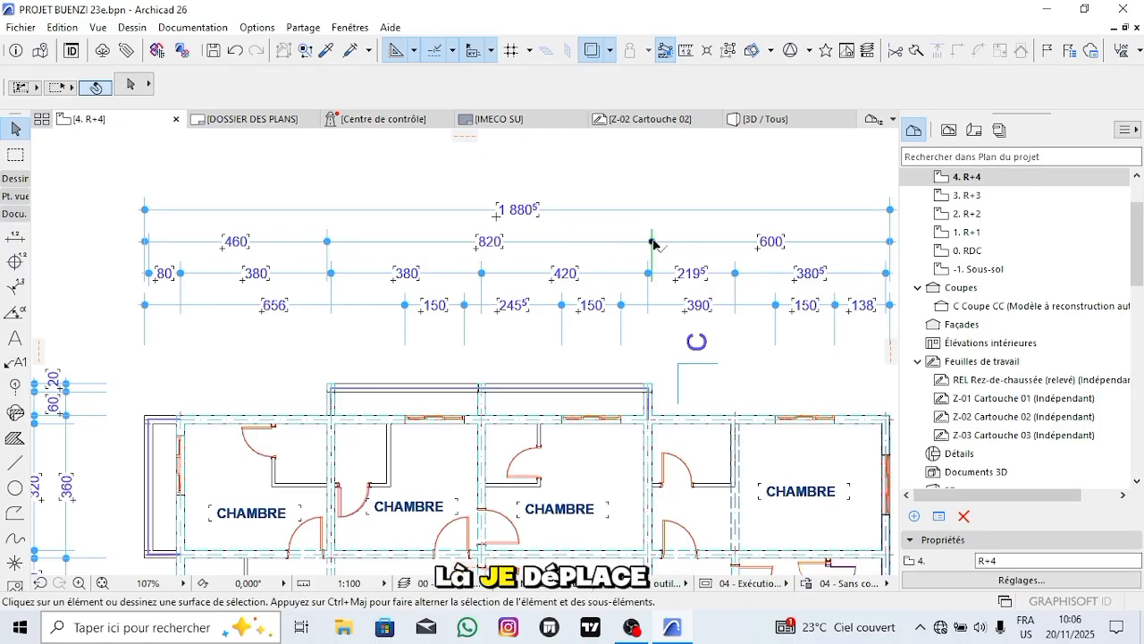
Move the second chain's point between the 820 and 600 segments to the projecting facade's outer end corner, then check the chain's last point.
left_click(654, 243)
left_click(653, 244)
scroll(658, 367, "up", 3)
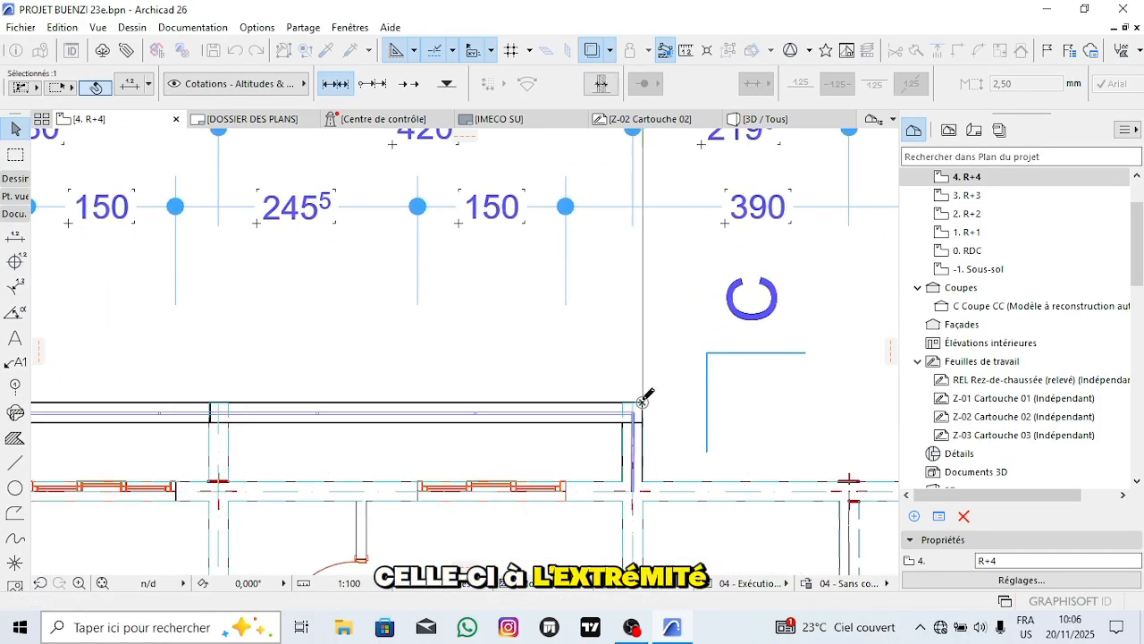
left_click(644, 400)
scroll(662, 286, "down", 3)
middle_click_drag(677, 235, 634, 238)
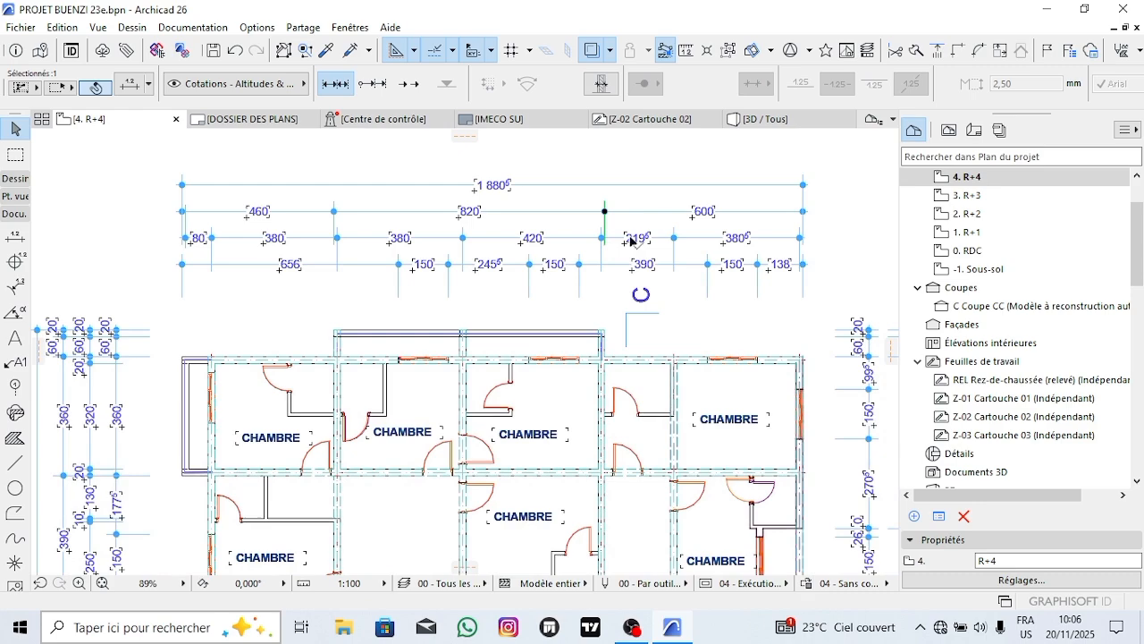
left_click(803, 212)
left_click(855, 190)
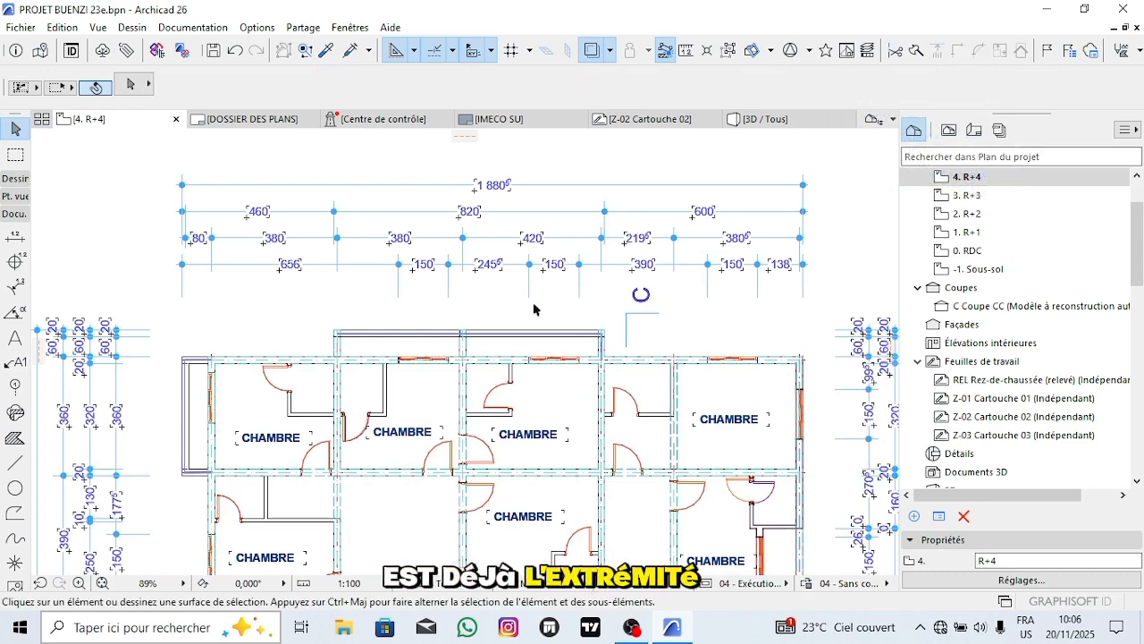
middle_click_drag(188, 315, 215, 336)
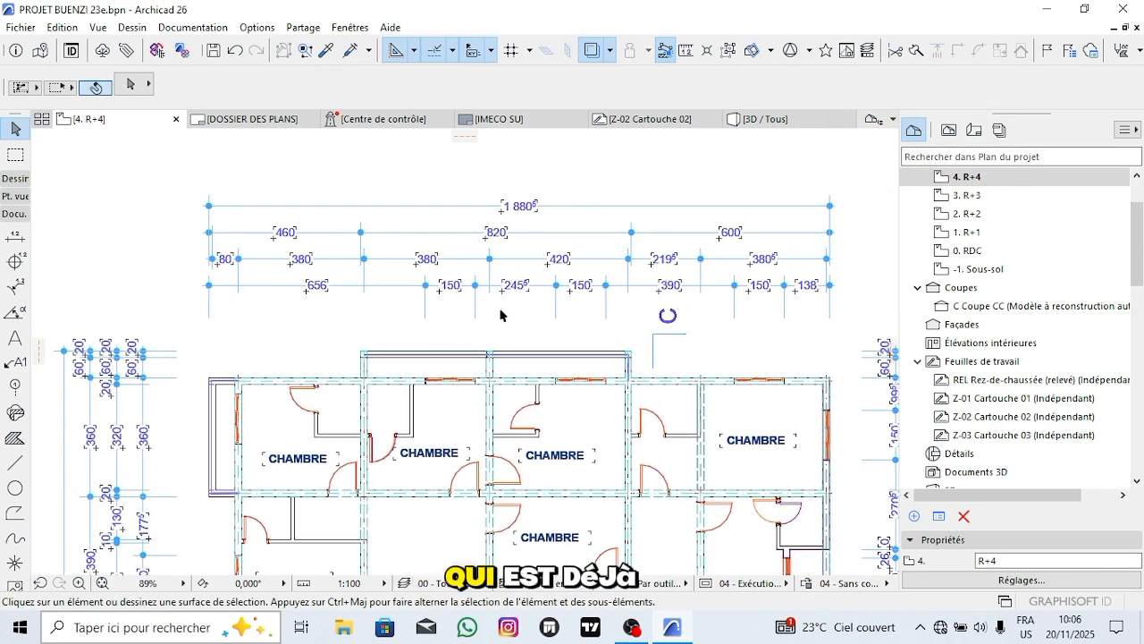
scroll(653, 282, "up", 2)
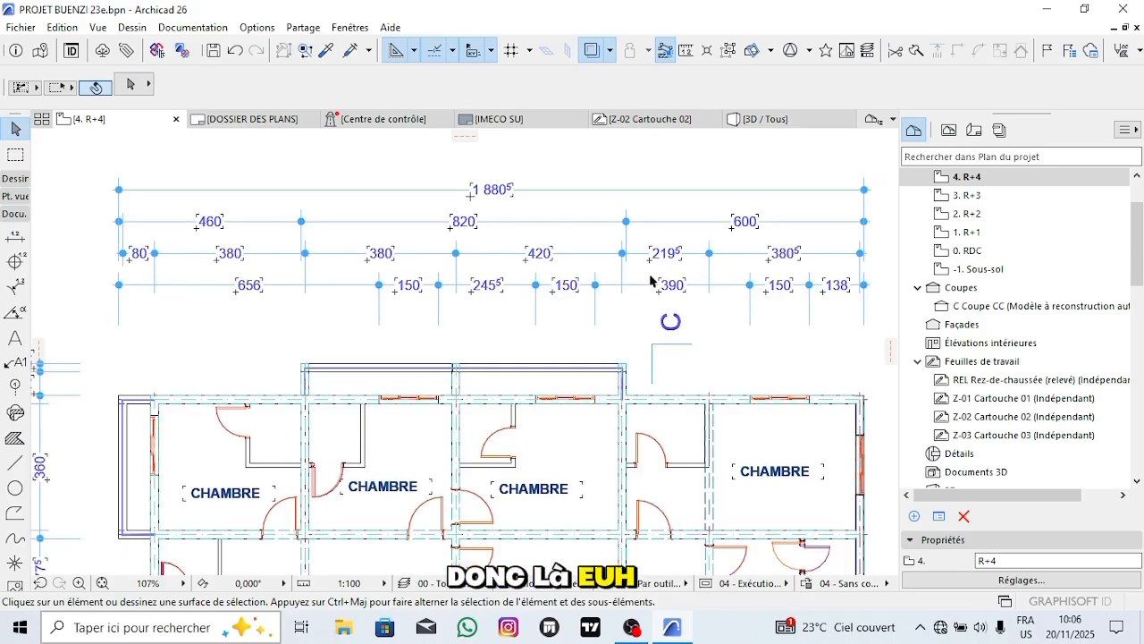
scroll(648, 280, "down", 2)
middle_click_drag(398, 427, 461, 329)
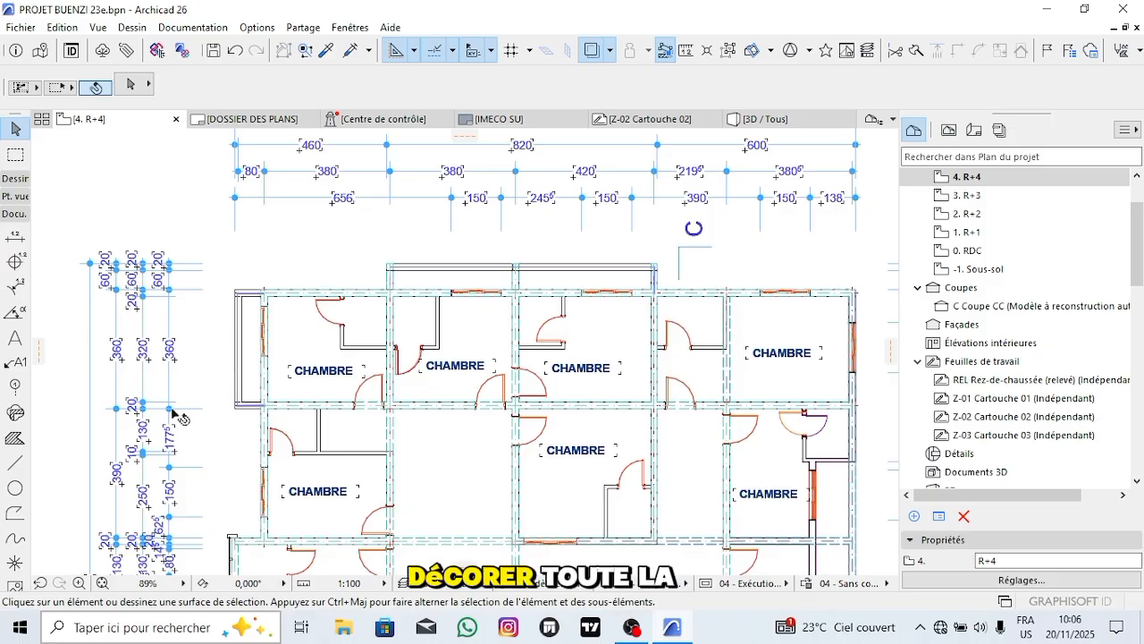
middle_click_drag(473, 221, 463, 292)
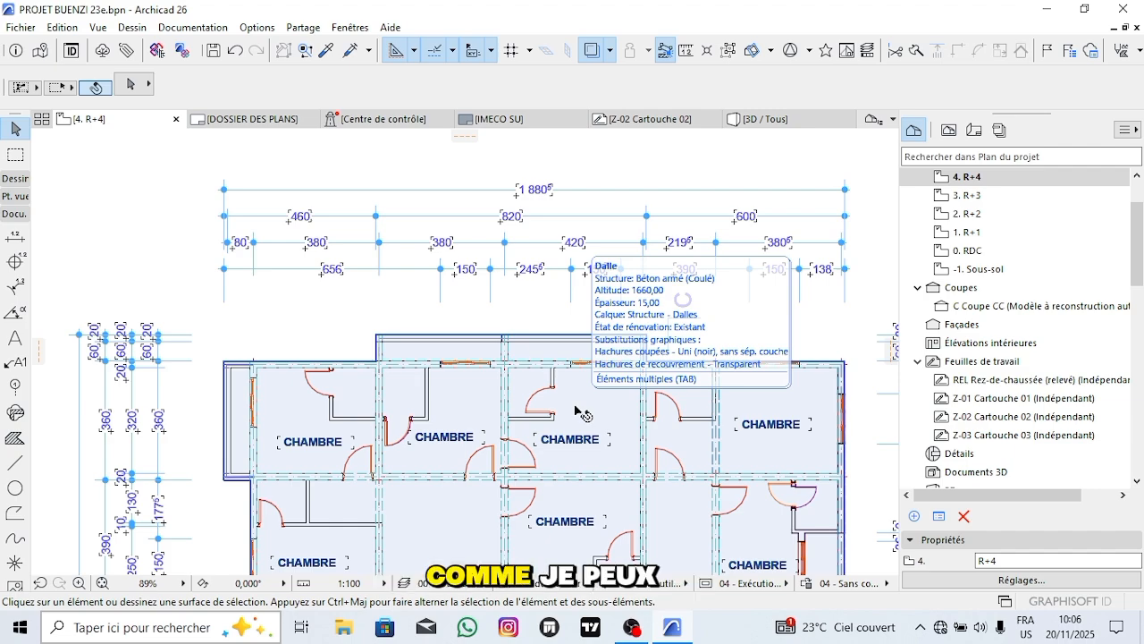
middle_click_drag(595, 227, 512, 231)
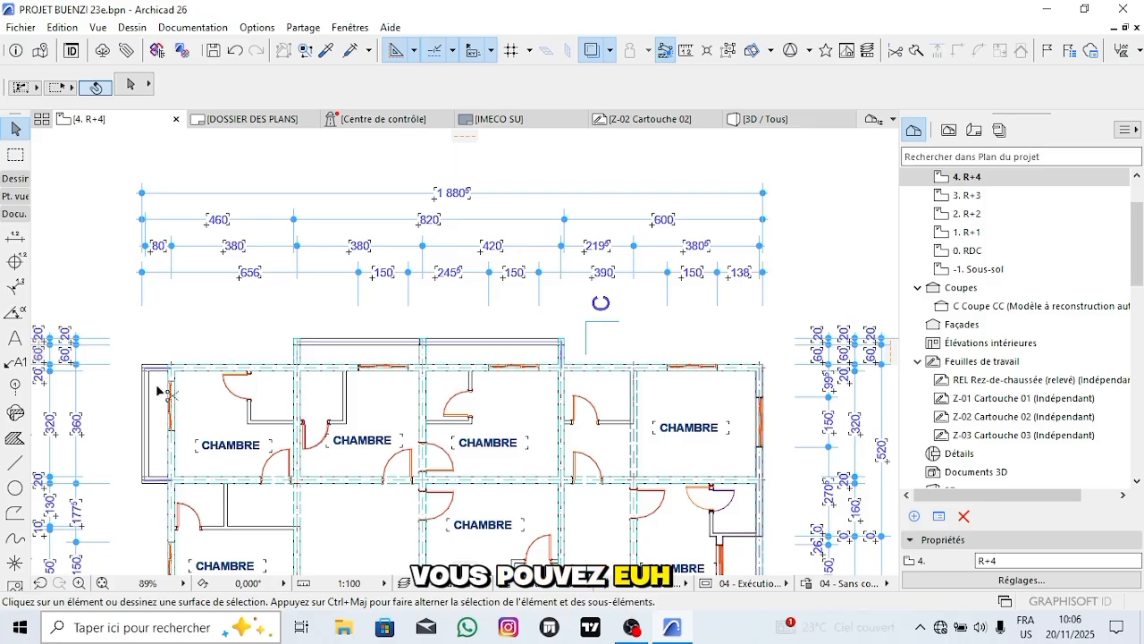
Select all linear dimensions on the R+4 plan and set their text font to Bell MT.
left_click(15, 235)
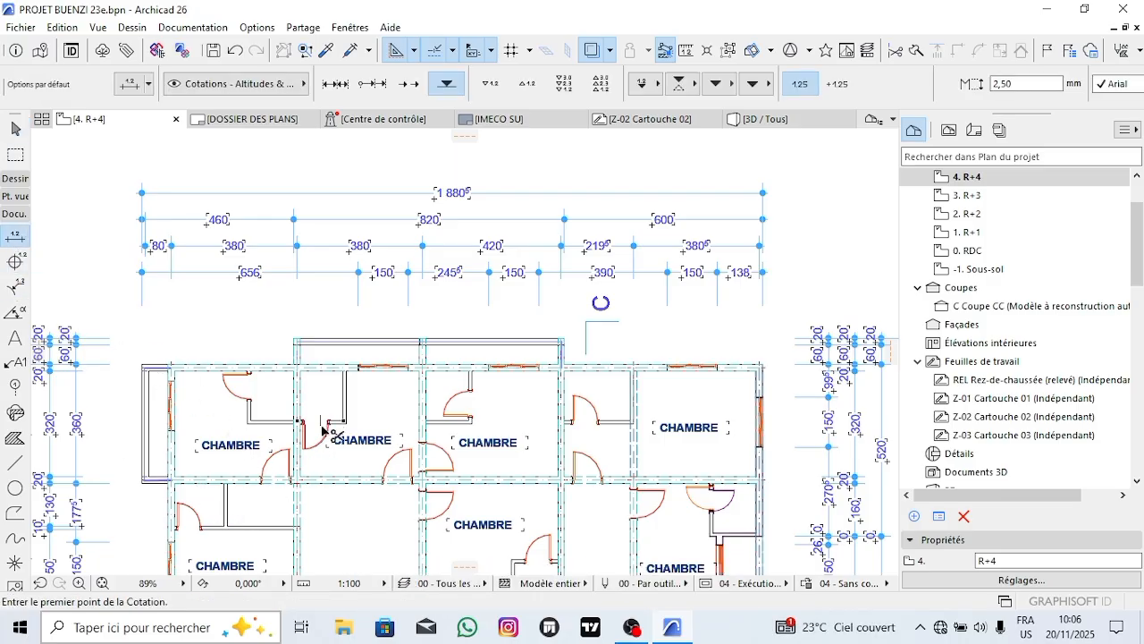
key("ctrl+a")
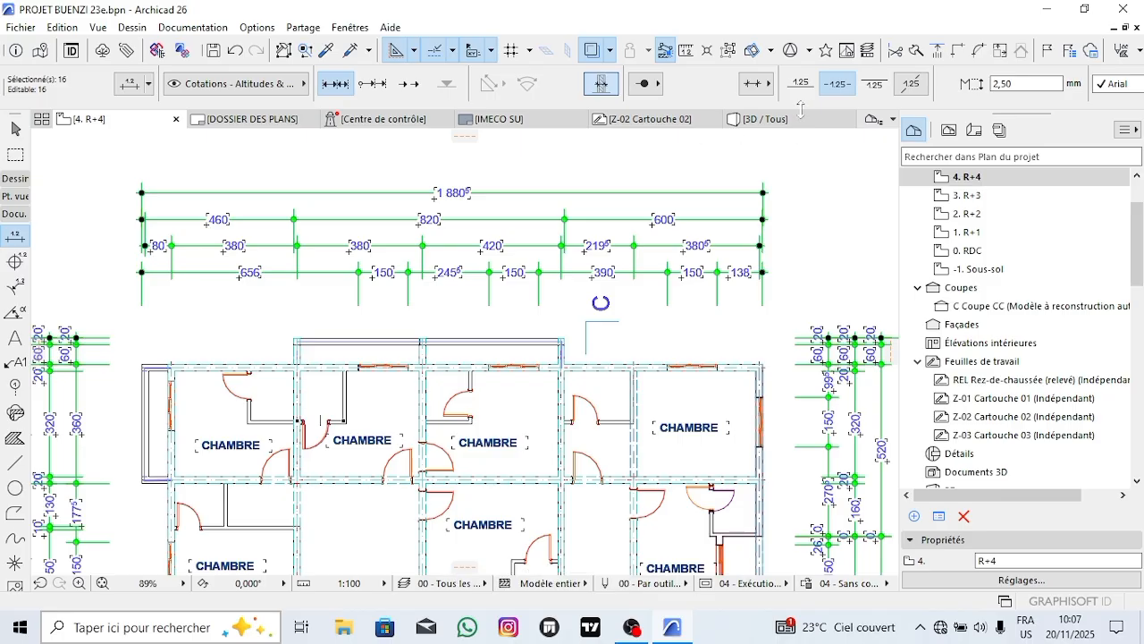
scroll(1010, 96, "down", 2)
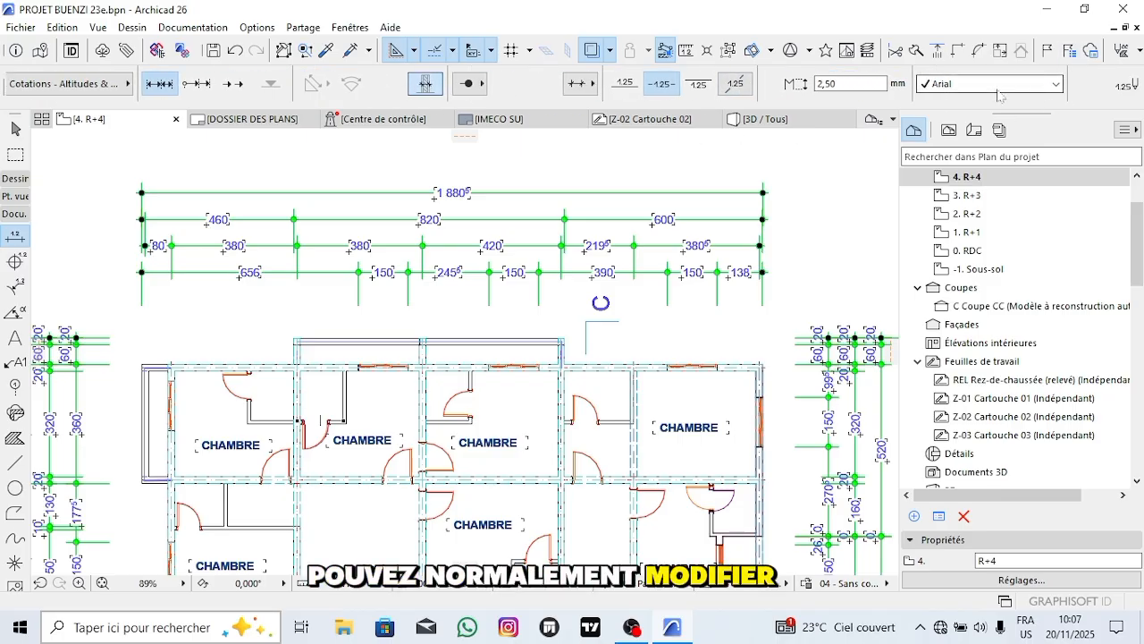
left_click(997, 87)
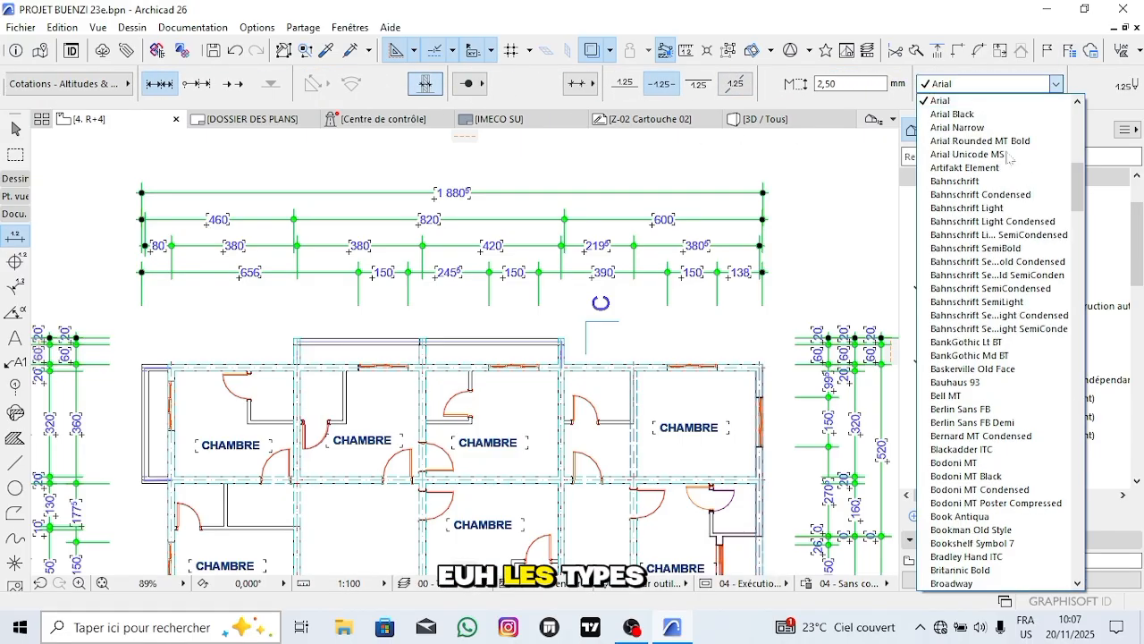
left_click(1014, 400)
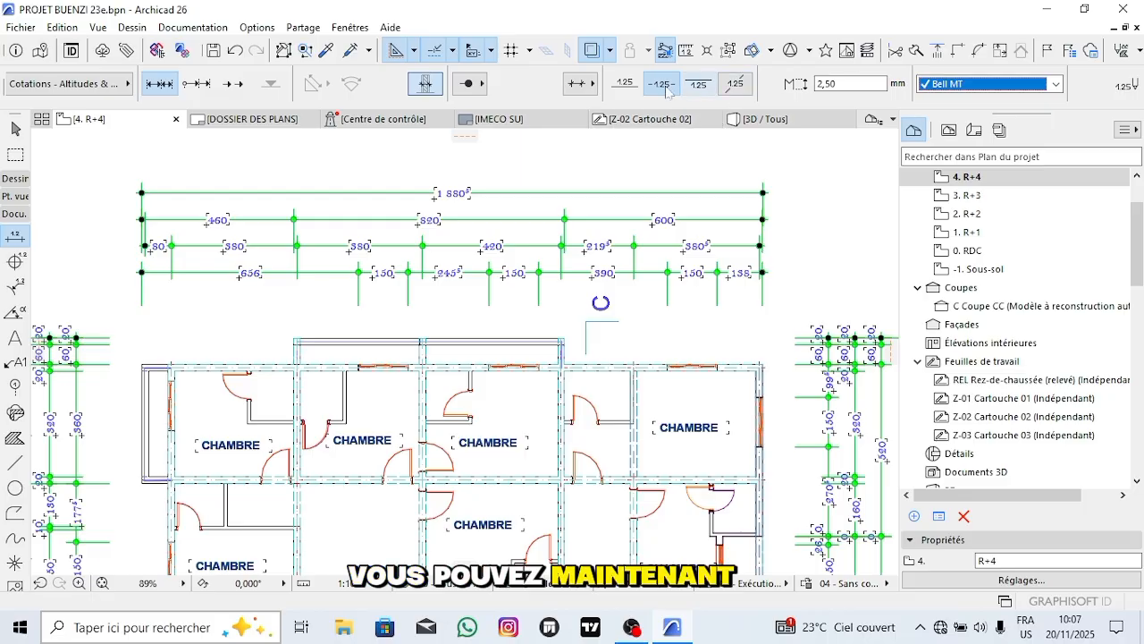
Make the text of all selected dimensions bold and italic.
scroll(1017, 89, "down", 2)
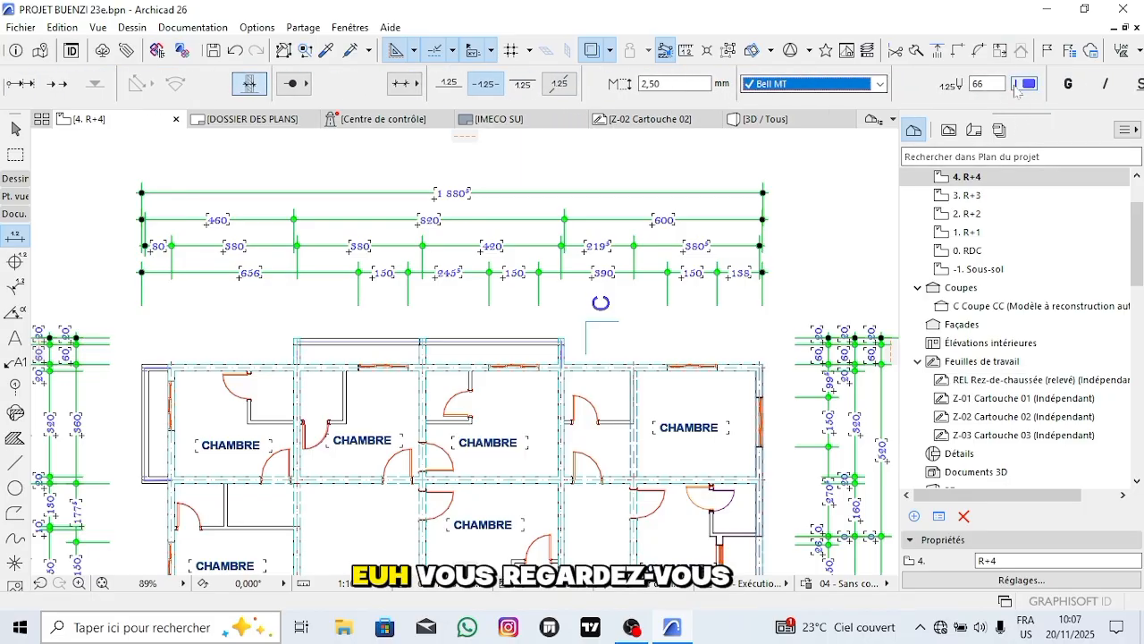
left_click(1068, 84)
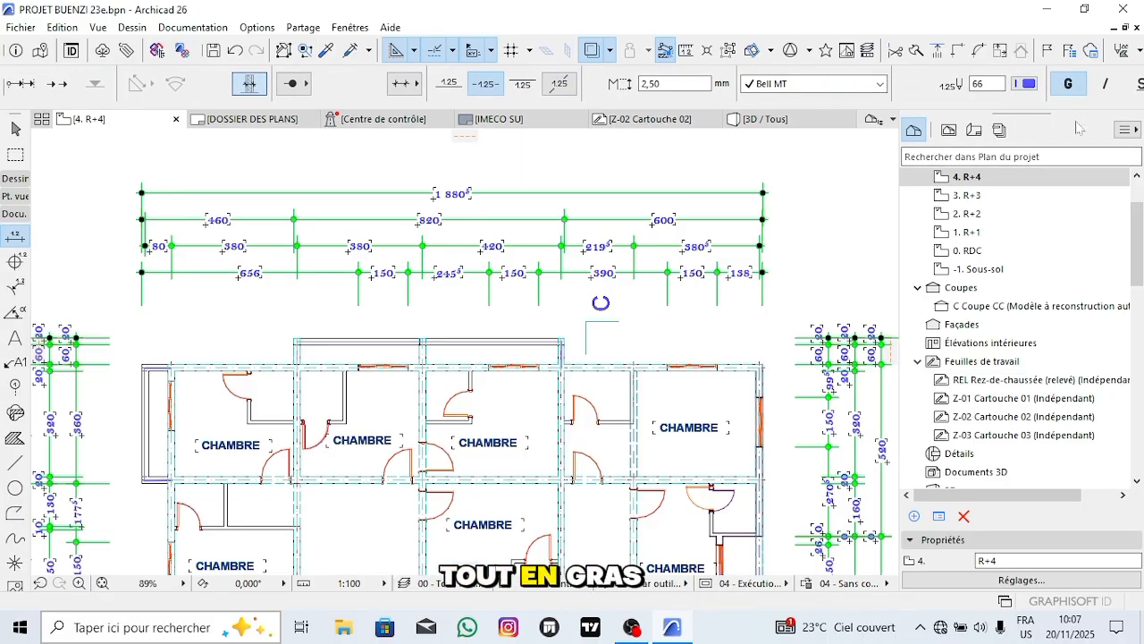
left_click(1106, 90)
Set the text height of all selected dimensions to 3 mm and deselect them.
scroll(1106, 89, "down", 2)
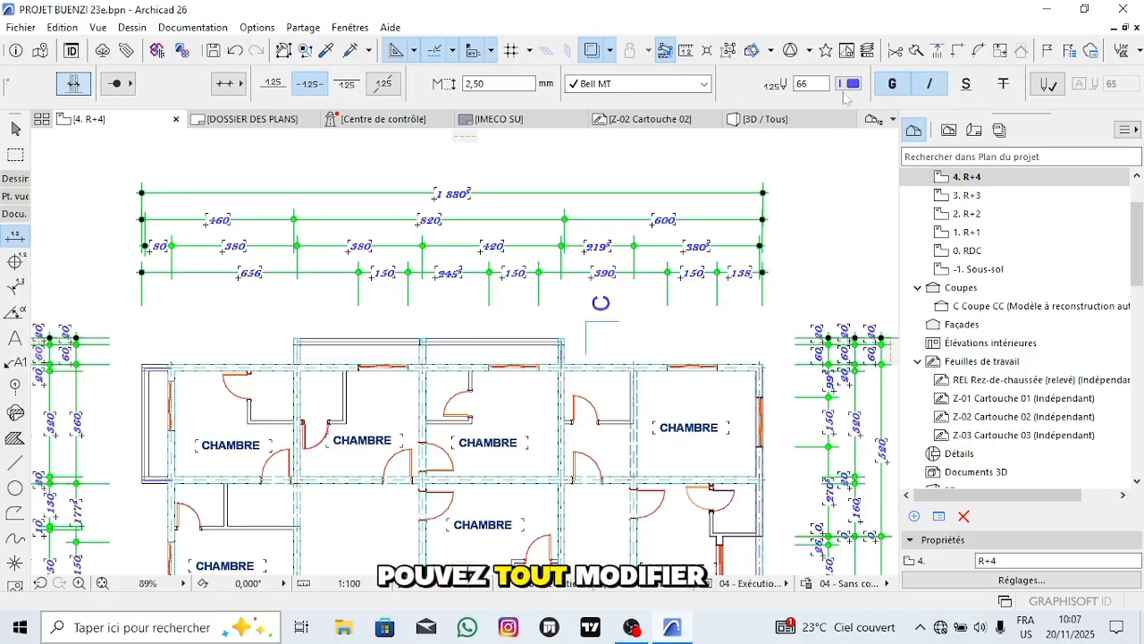
left_click(850, 84)
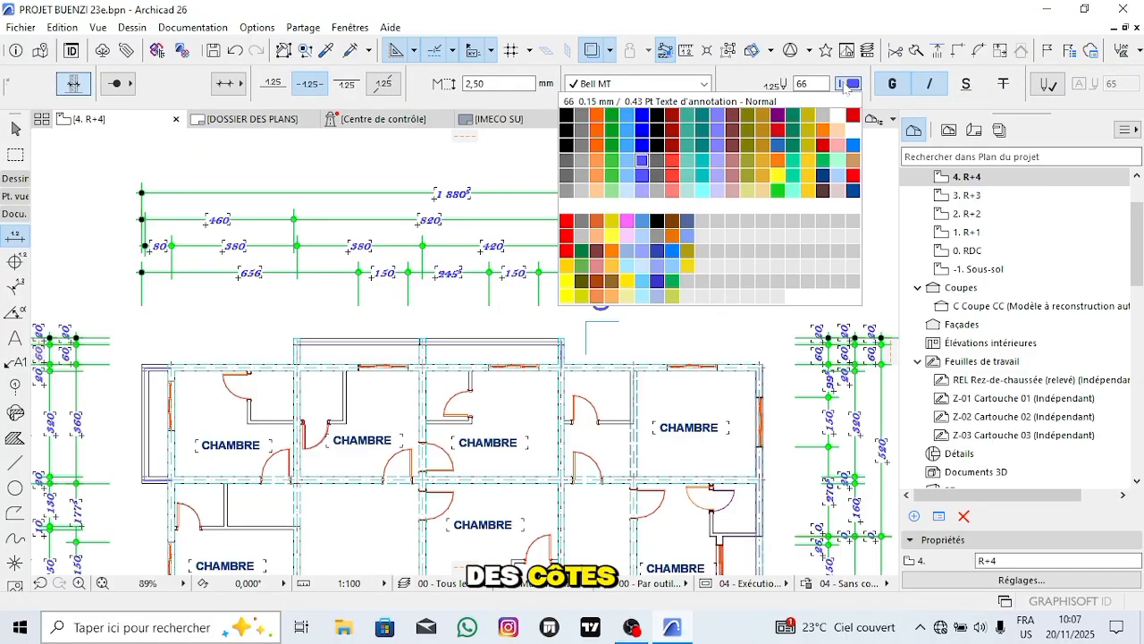
left_click(848, 85)
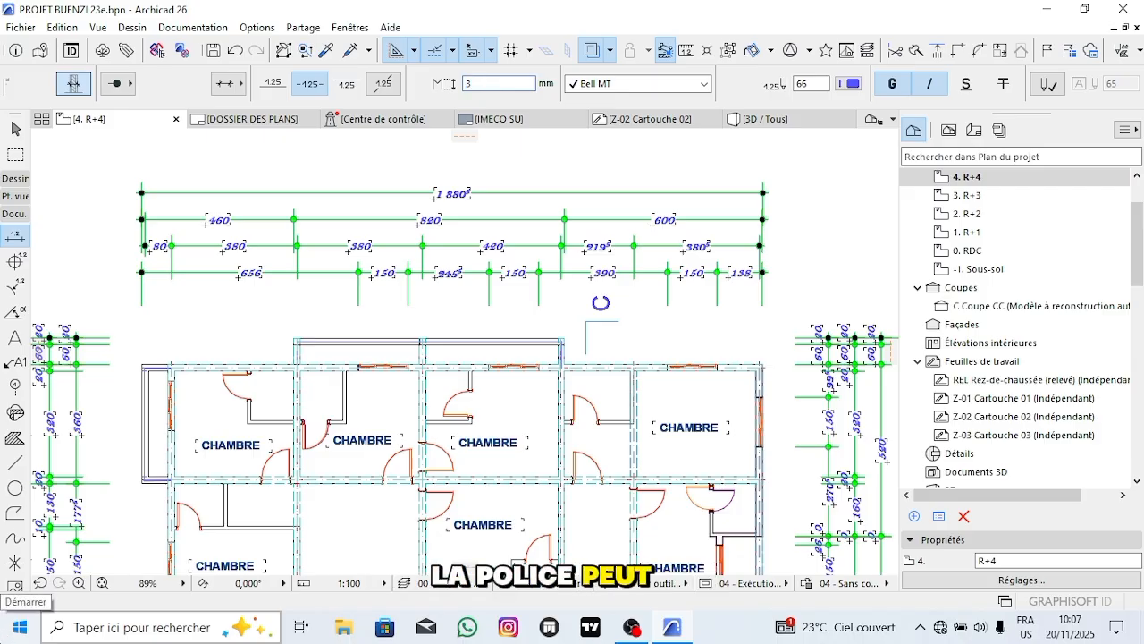
key("Return")
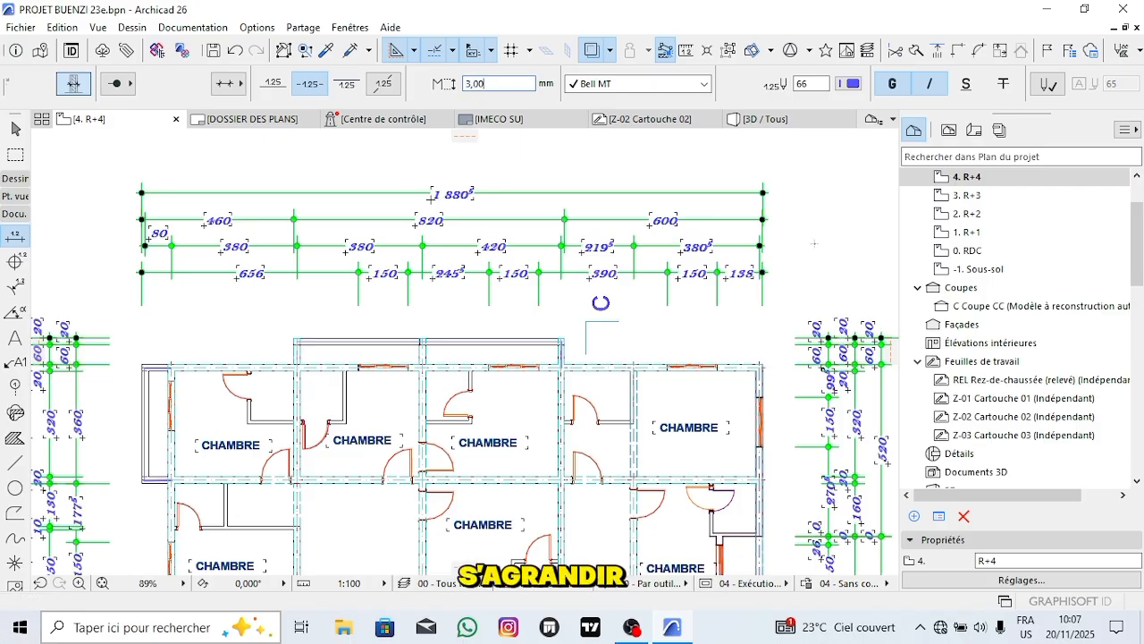
key("Escape")
scroll(311, 248, "down", 4)
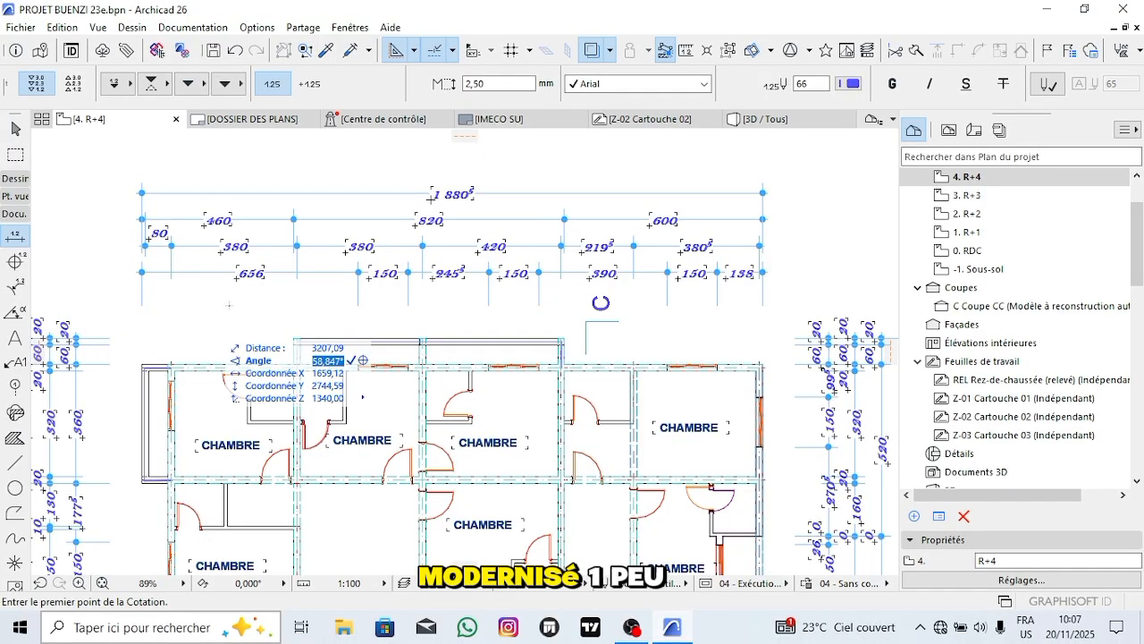
left_click(220, 301)
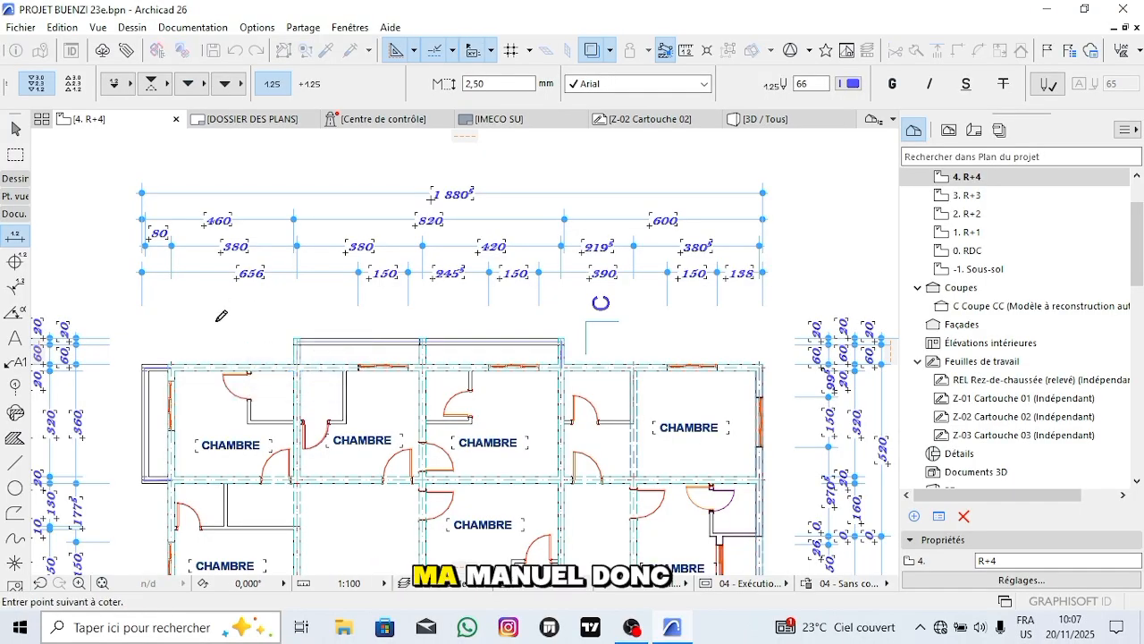
key("Escape")
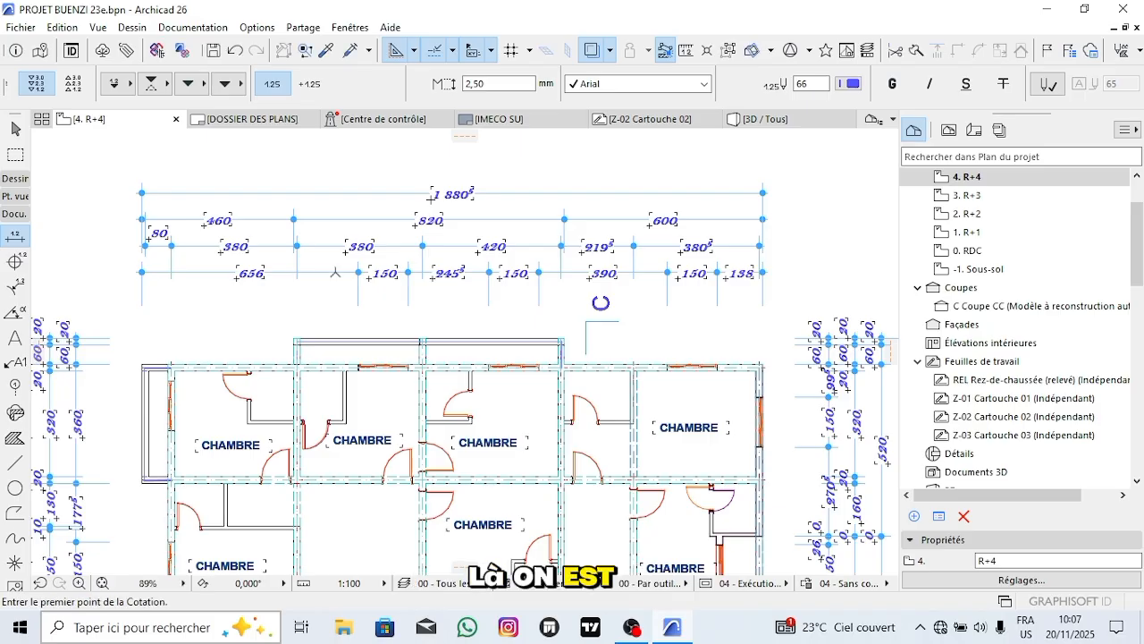
scroll(465, 246, "down", 3)
middle_click_drag(510, 420, 500, 359)
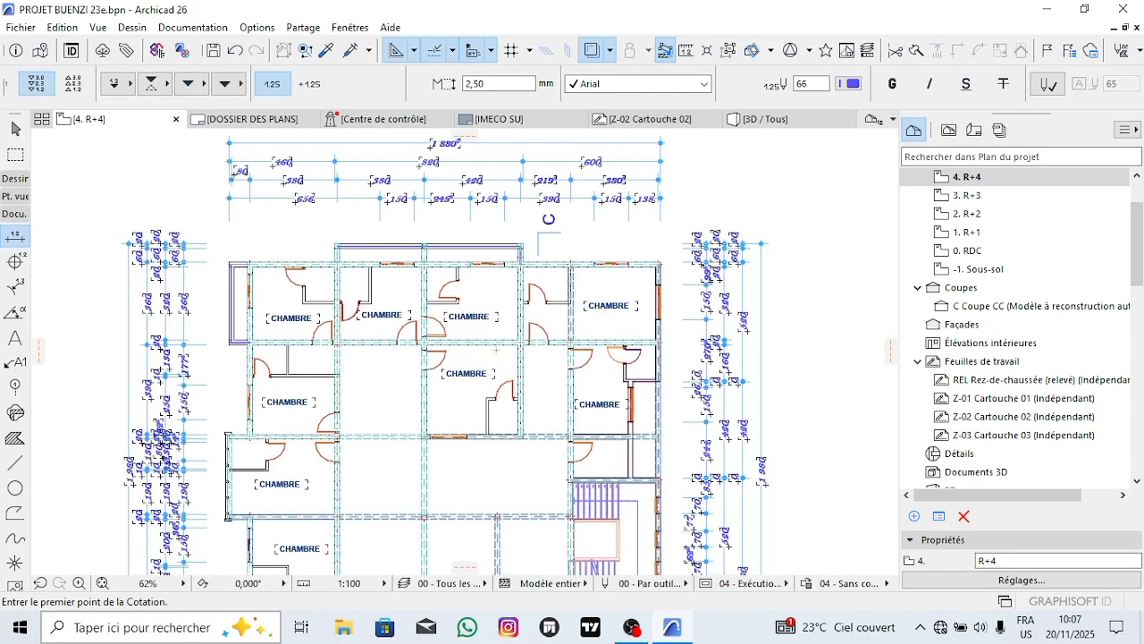
middle_click_drag(527, 243, 514, 306)
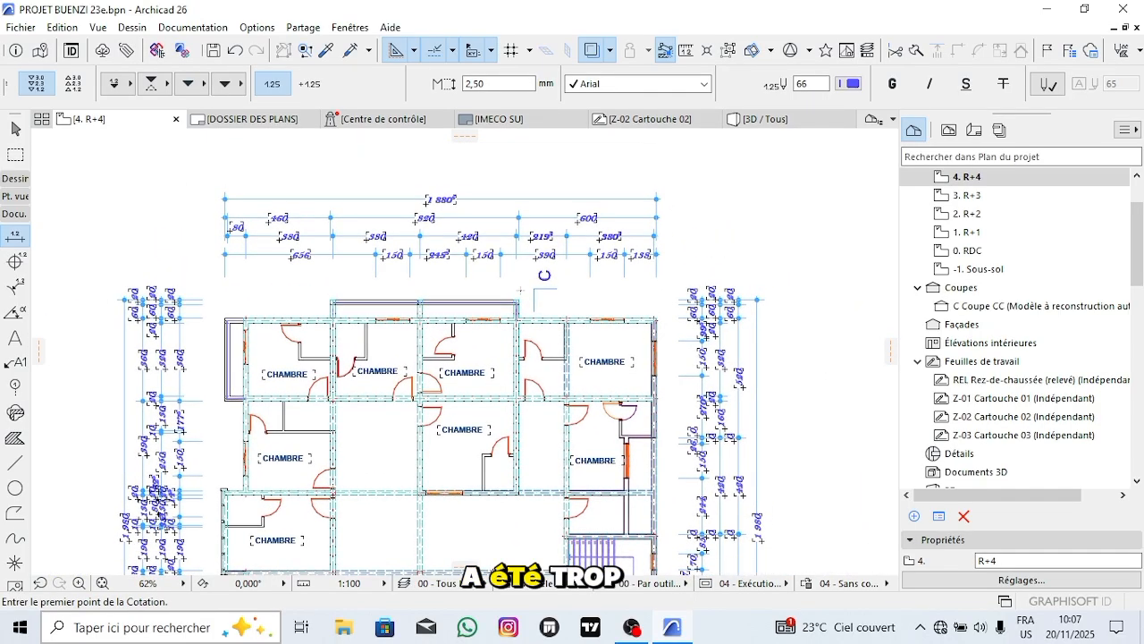